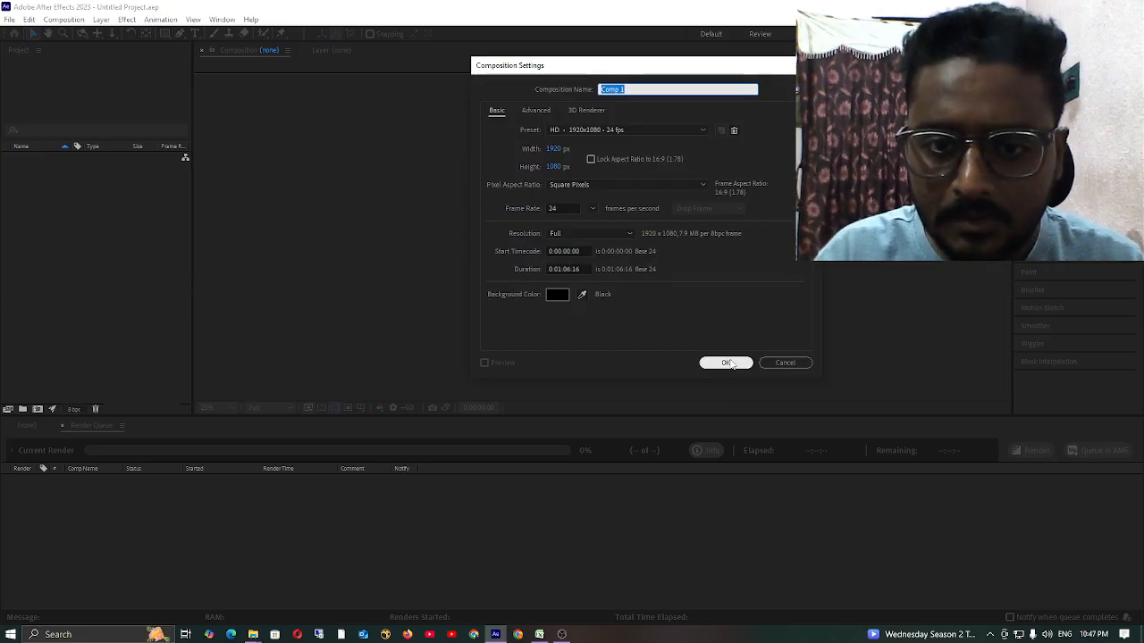
# Create Comp 1 at HD 1920x1080, 24 fps, and import Dust.png, Sky.png and the two pexels sky JPGs into the project.
pyautogui.click(720, 364)
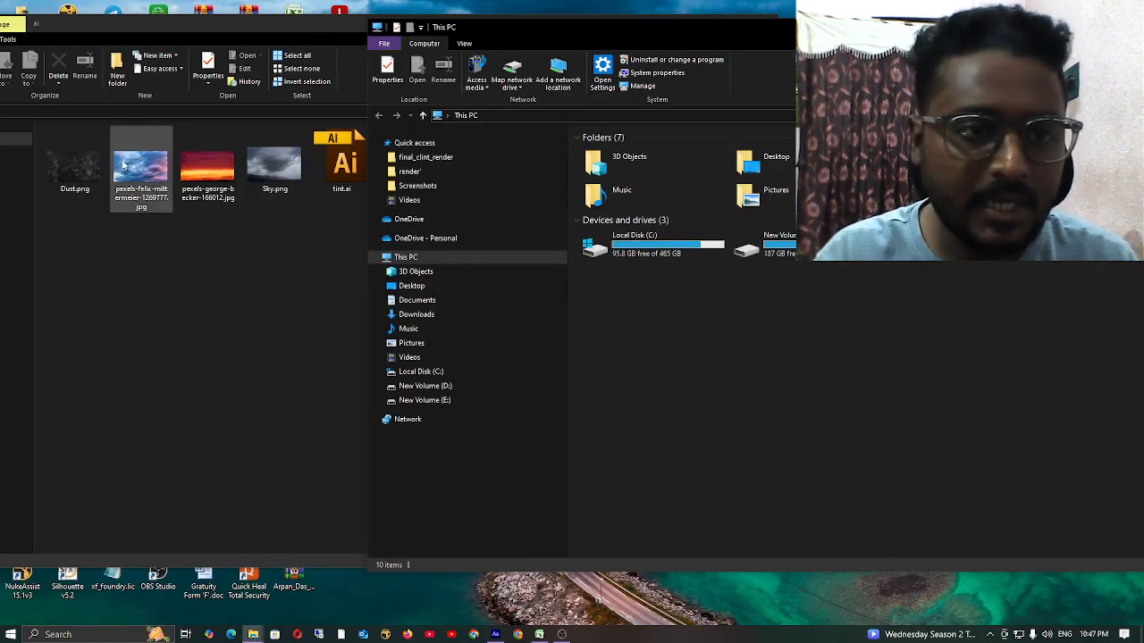
pyautogui.click(79, 168)
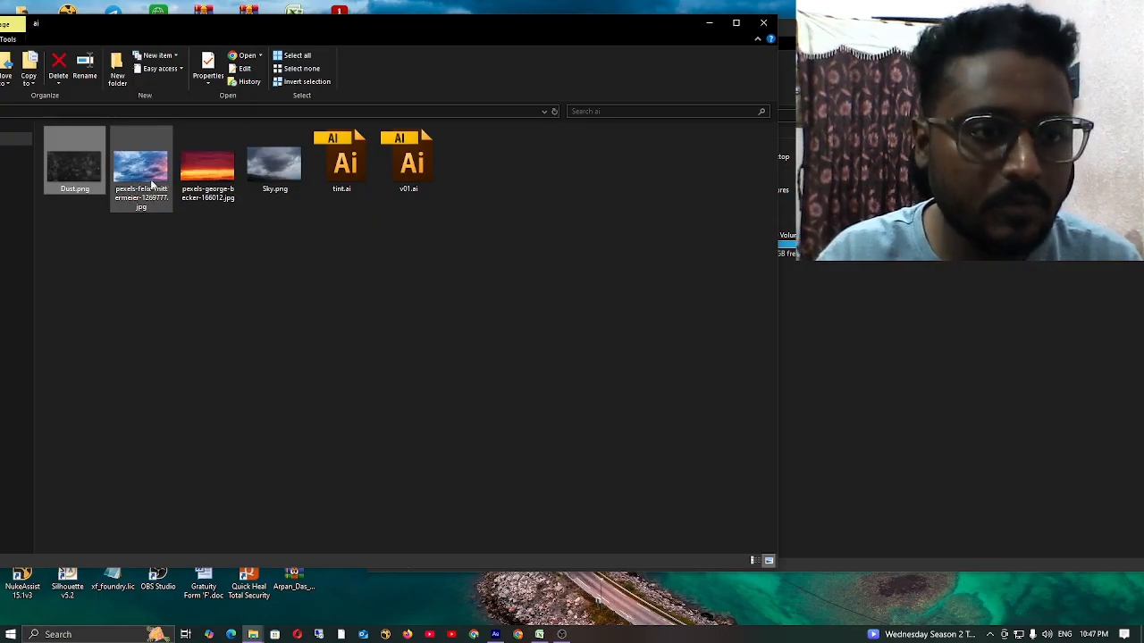
pyautogui.keyDown('shift'); pyautogui.click(208, 169); pyautogui.keyUp('shift')
pyautogui.keyDown('shift'); pyautogui.click(274, 170); pyautogui.keyUp('shift')
pyautogui.moveTo(277, 179); pyautogui.dragTo(90, 309)
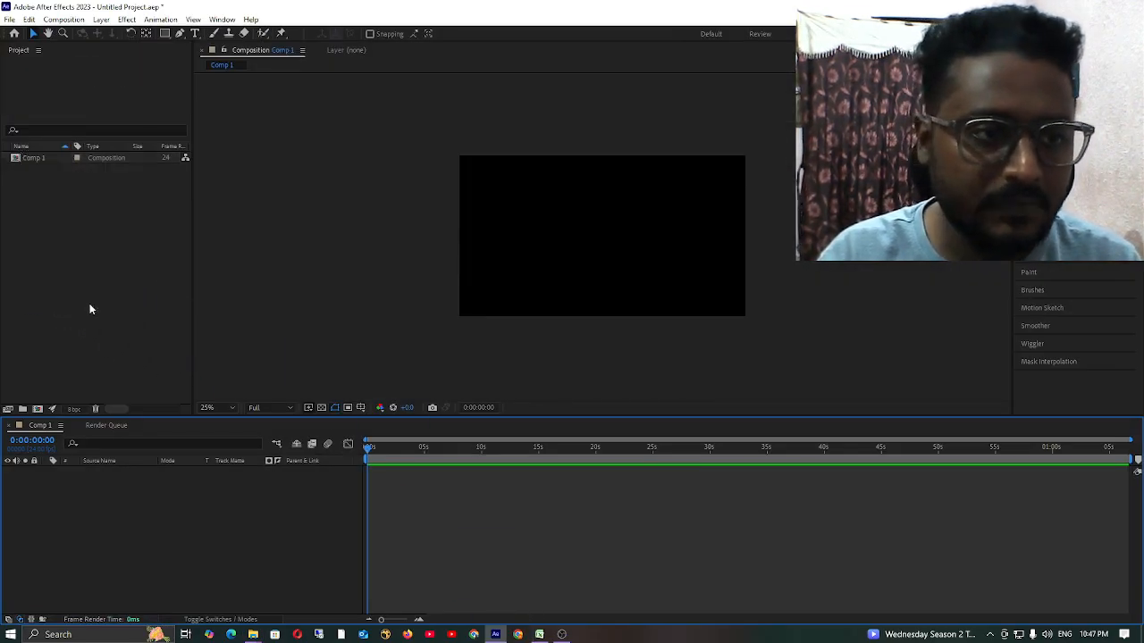
pyautogui.click(95, 314)
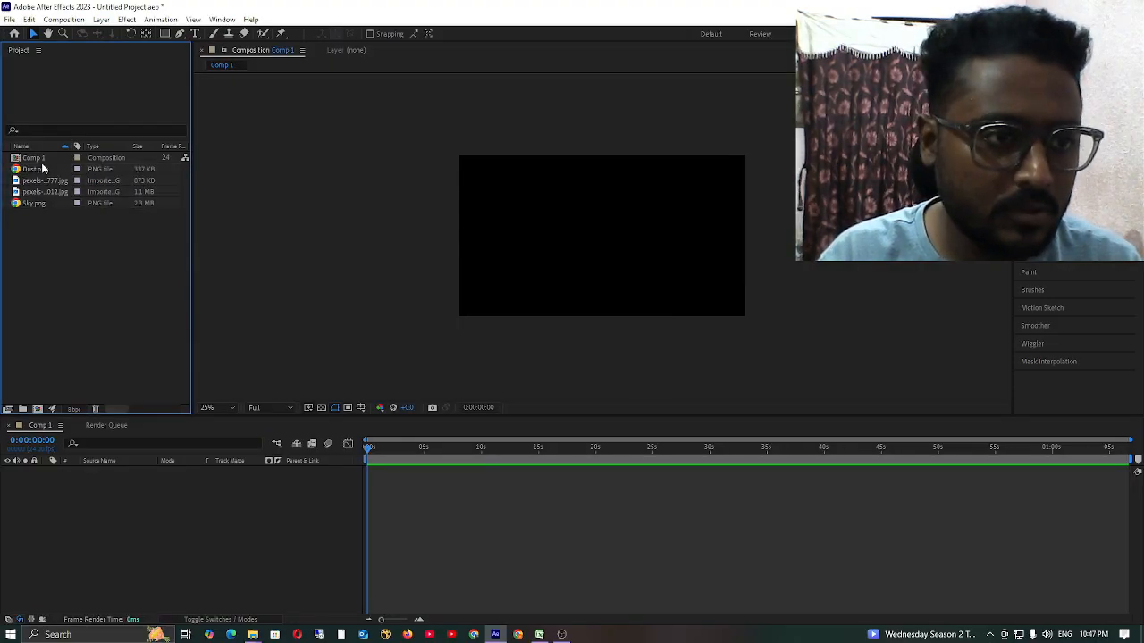
# Add Dust.png, Sky.png and both pexels JPGs to the Comp 1 timeline as layers.
pyautogui.click(40, 170)
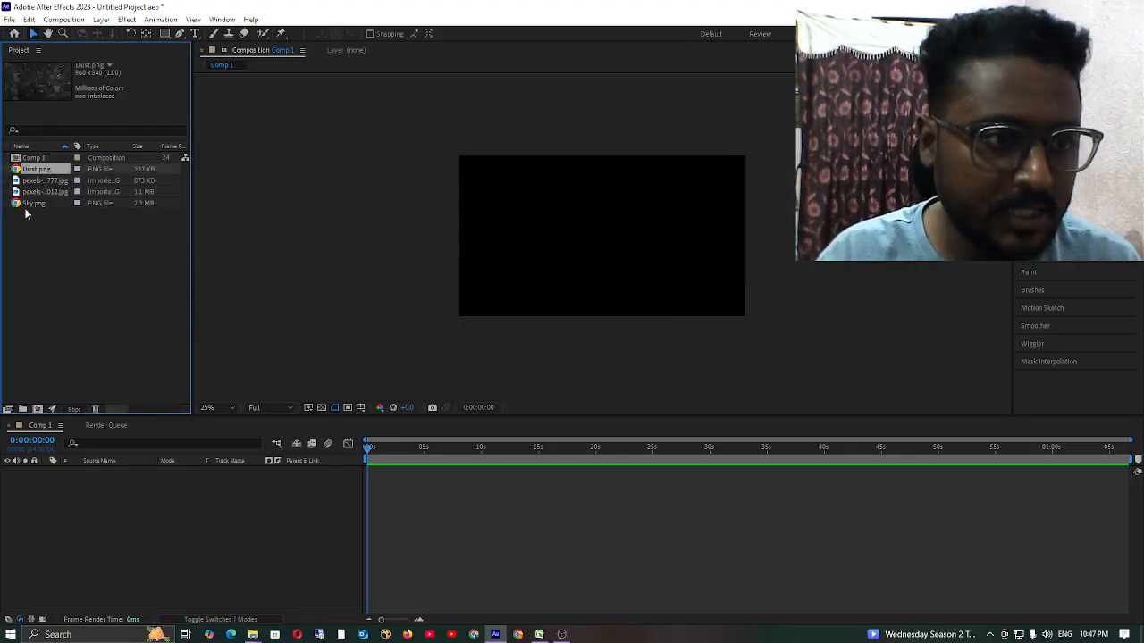
pyautogui.keyDown('shift'); pyautogui.click(37, 208); pyautogui.keyUp('shift')
pyautogui.moveTo(43, 171); pyautogui.dragTo(81, 527)
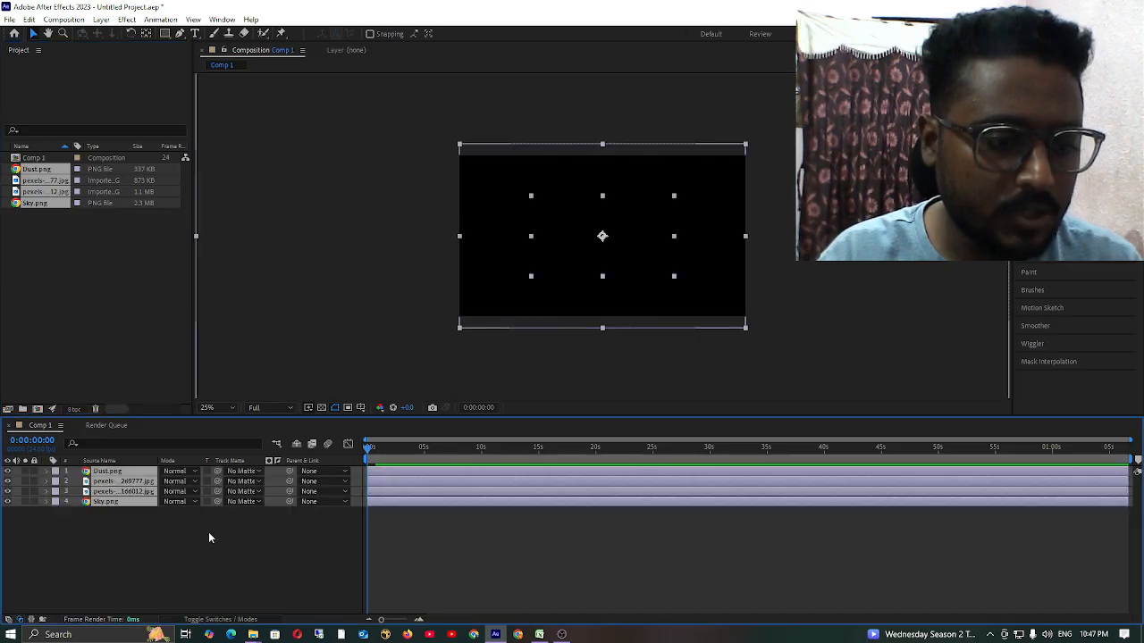
pyautogui.click(184, 515)
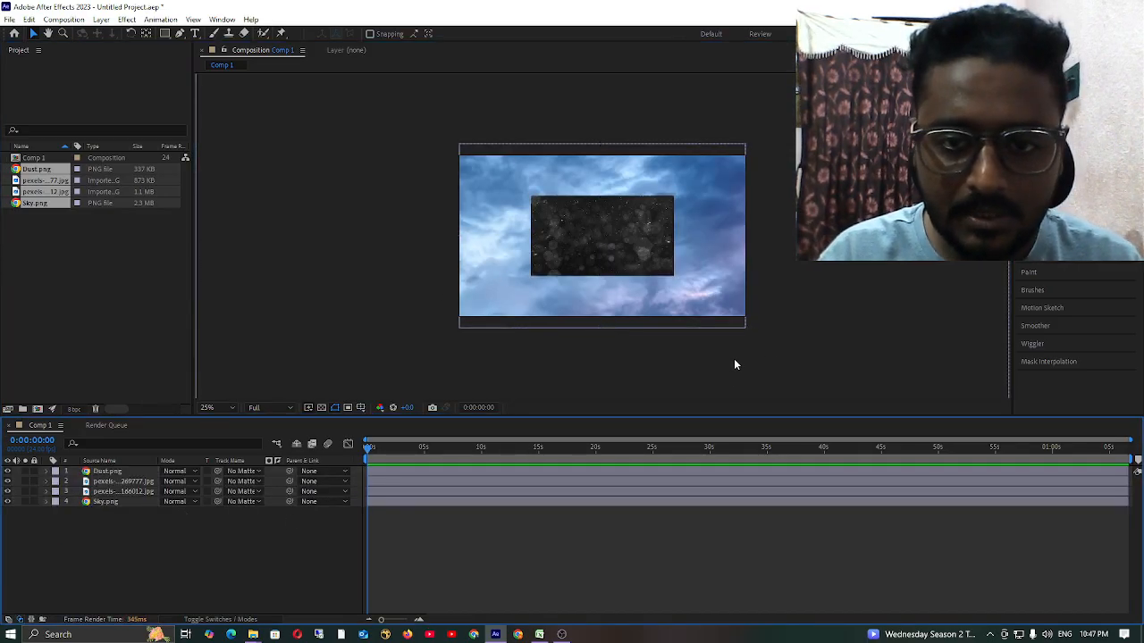
# Hide the two pexels photo layers and the Sky.png layer, leaving only Dust.png displayed.
pyautogui.click(116, 471)
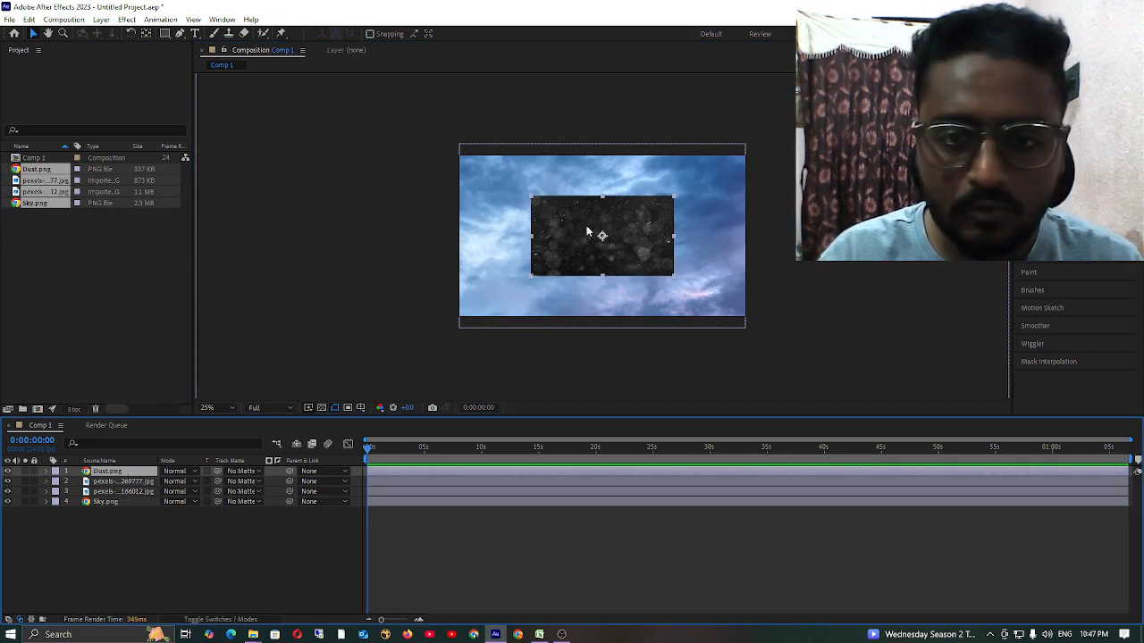
pyautogui.click(84, 531)
pyautogui.click(107, 471)
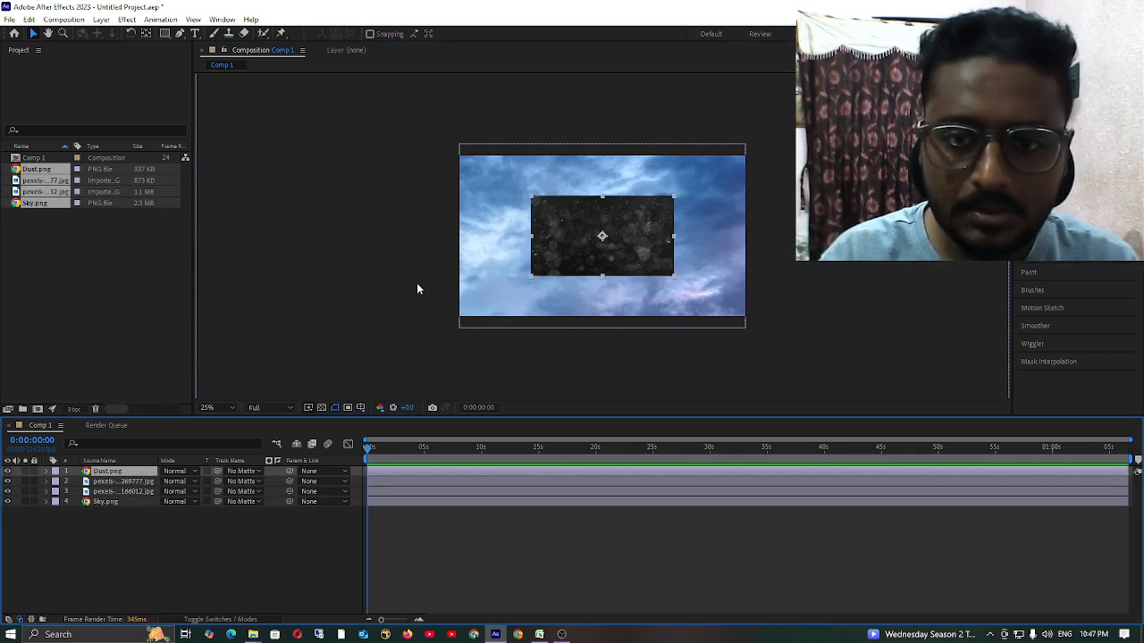
pyautogui.click(99, 482)
pyautogui.keyDown('shift'); pyautogui.click(114, 503); pyautogui.keyUp('shift')
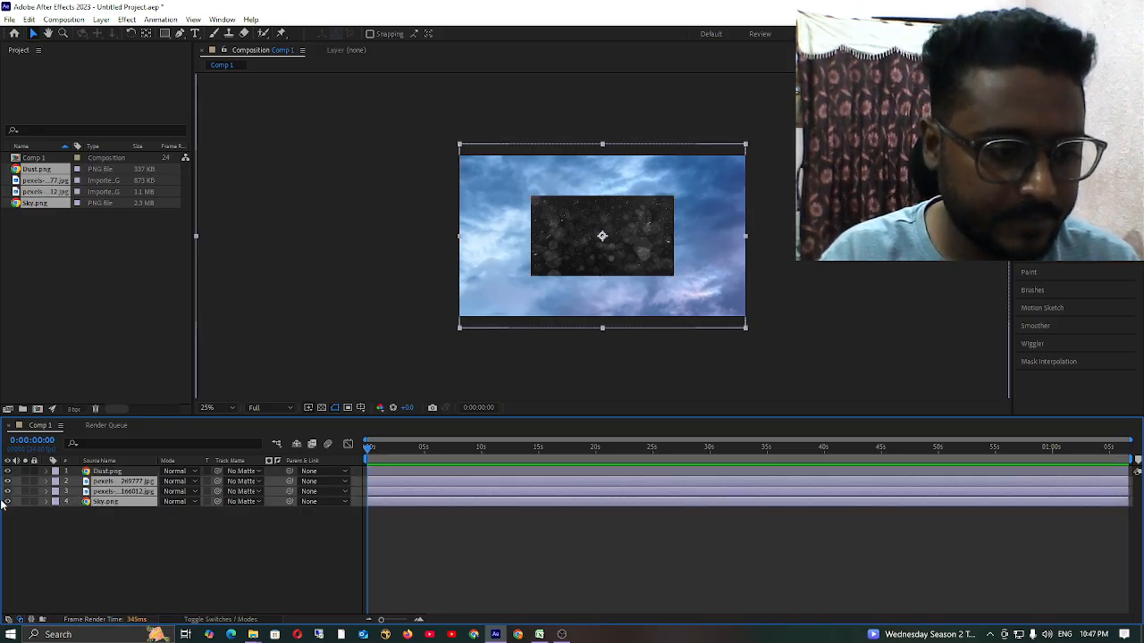
pyautogui.moveTo(7, 480); pyautogui.dragTo(8, 502)
pyautogui.click(65, 544)
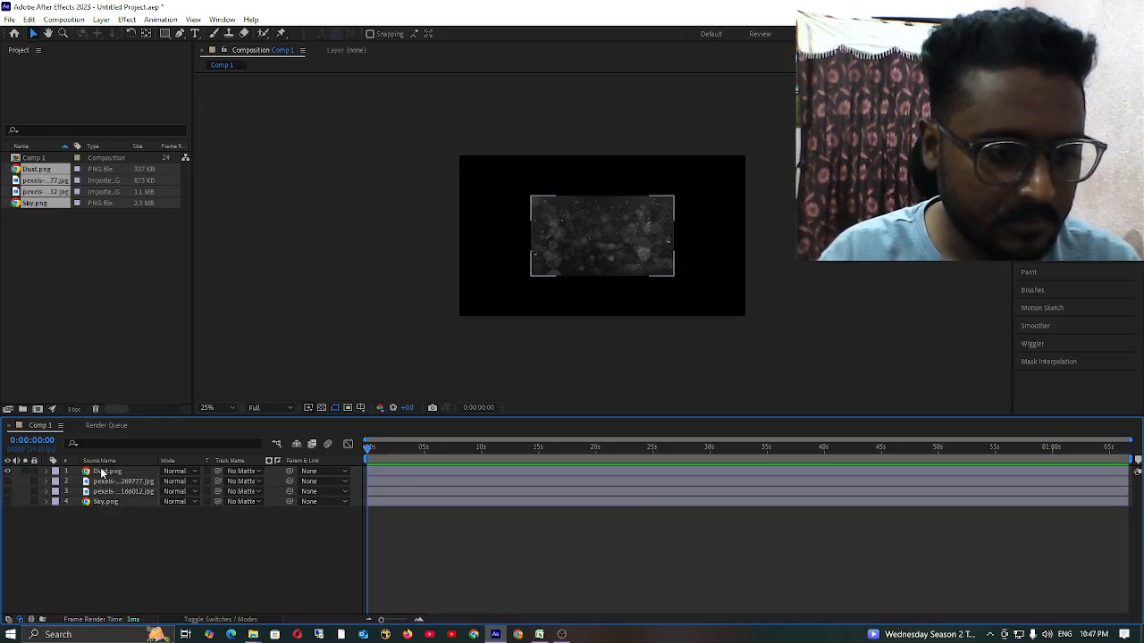
# Move the Dust.png layer to the bottom of the layer stack, hide it, and show the topmost pexels sky layer.
pyautogui.click(103, 472)
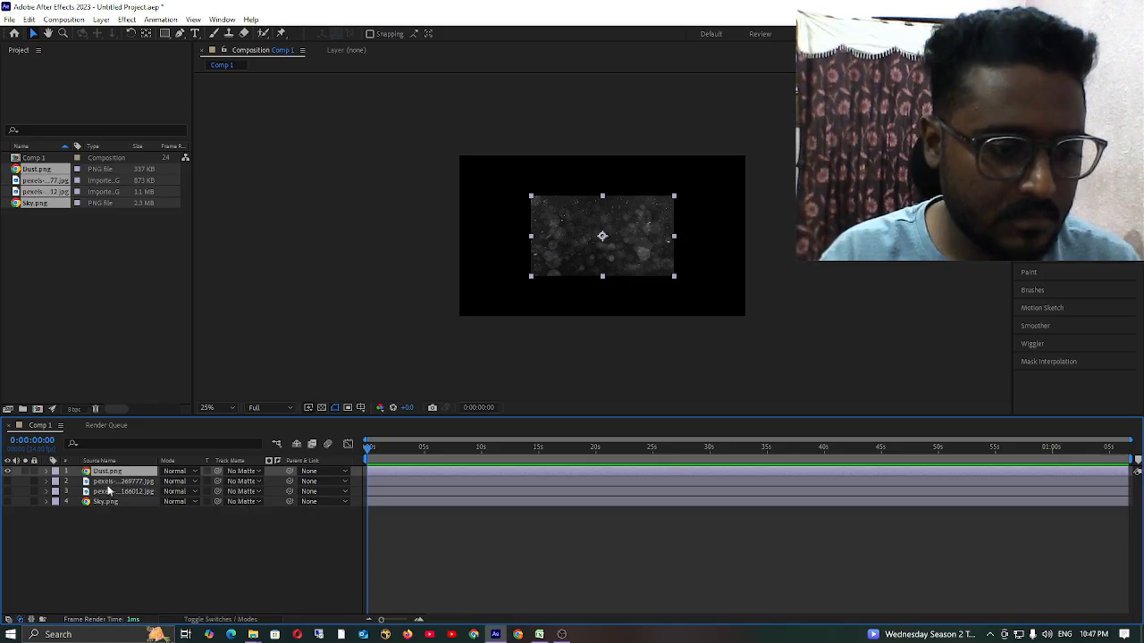
pyautogui.moveTo(111, 472); pyautogui.dragTo(118, 534)
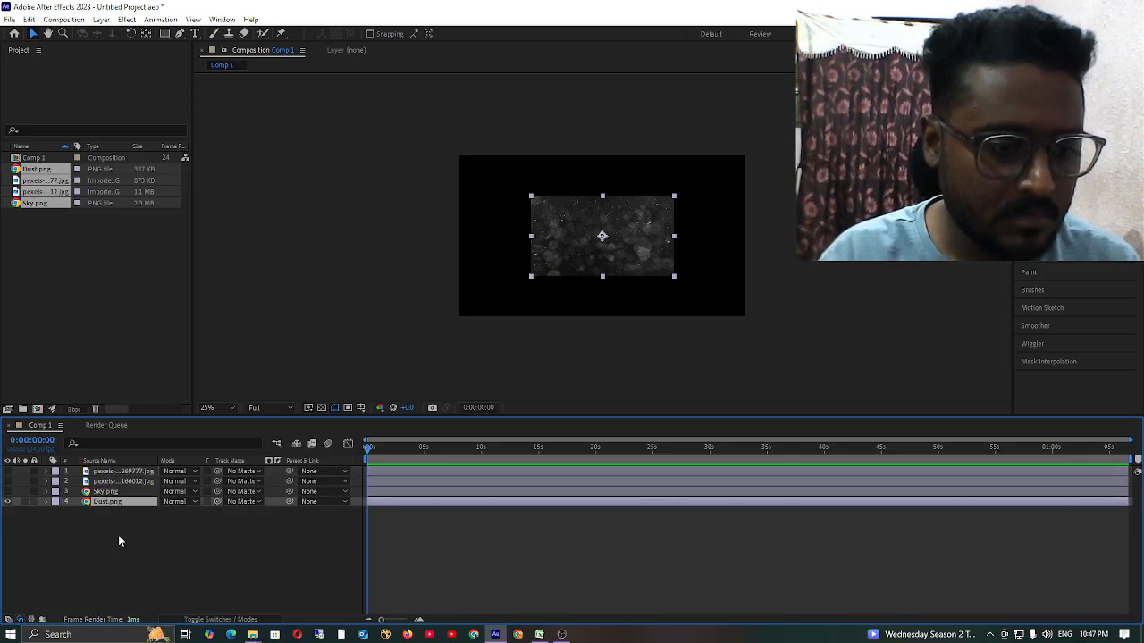
pyautogui.click(8, 501)
pyautogui.click(7, 471)
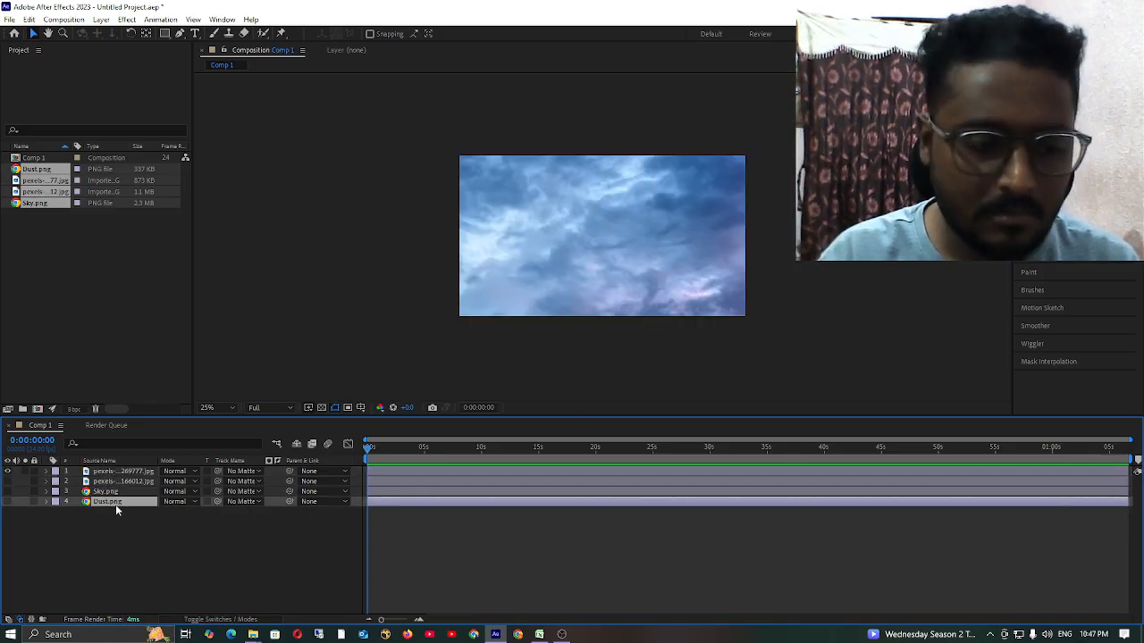
# Show the second pexels photo layer as well and briefly solo it to check it in the composition.
pyautogui.click(181, 539)
pyautogui.press(',')
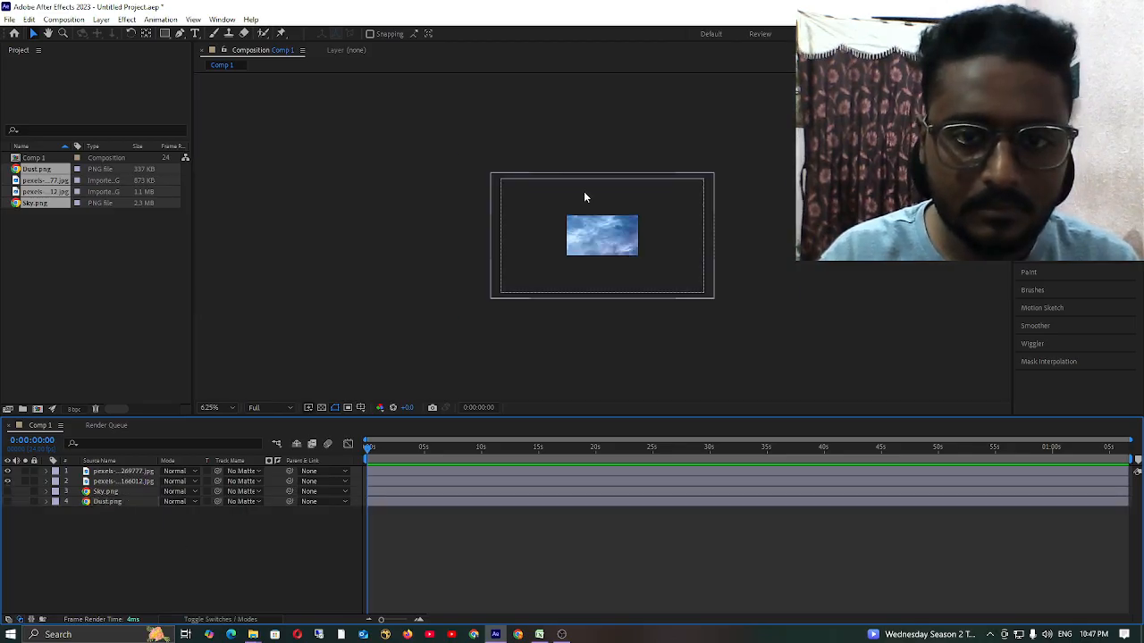
pyautogui.click(25, 482)
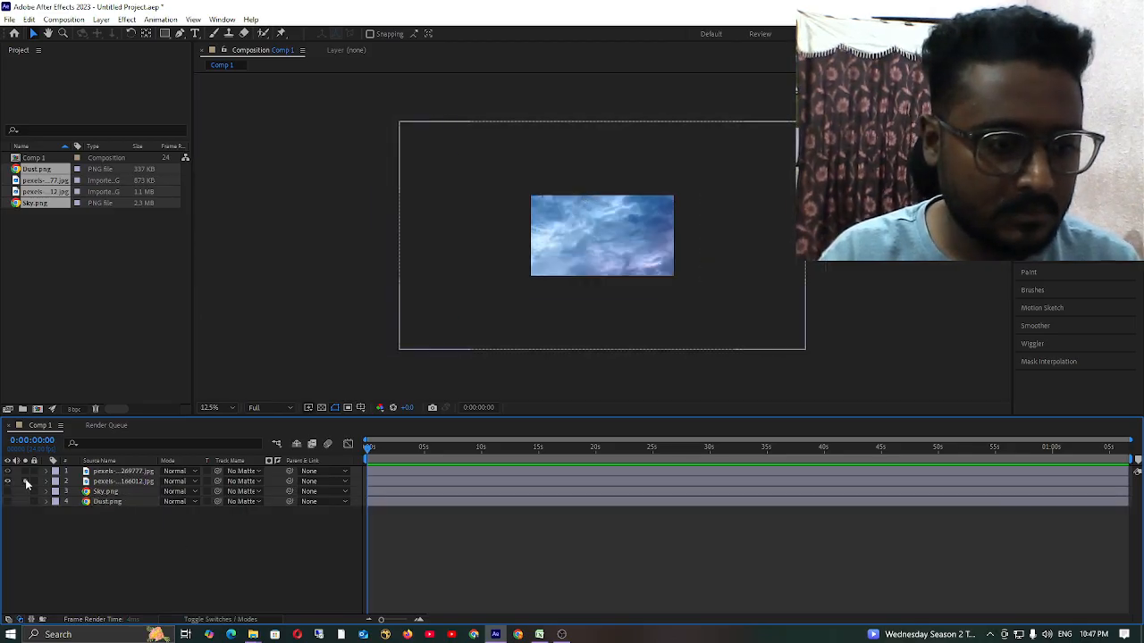
pyautogui.click(25, 483)
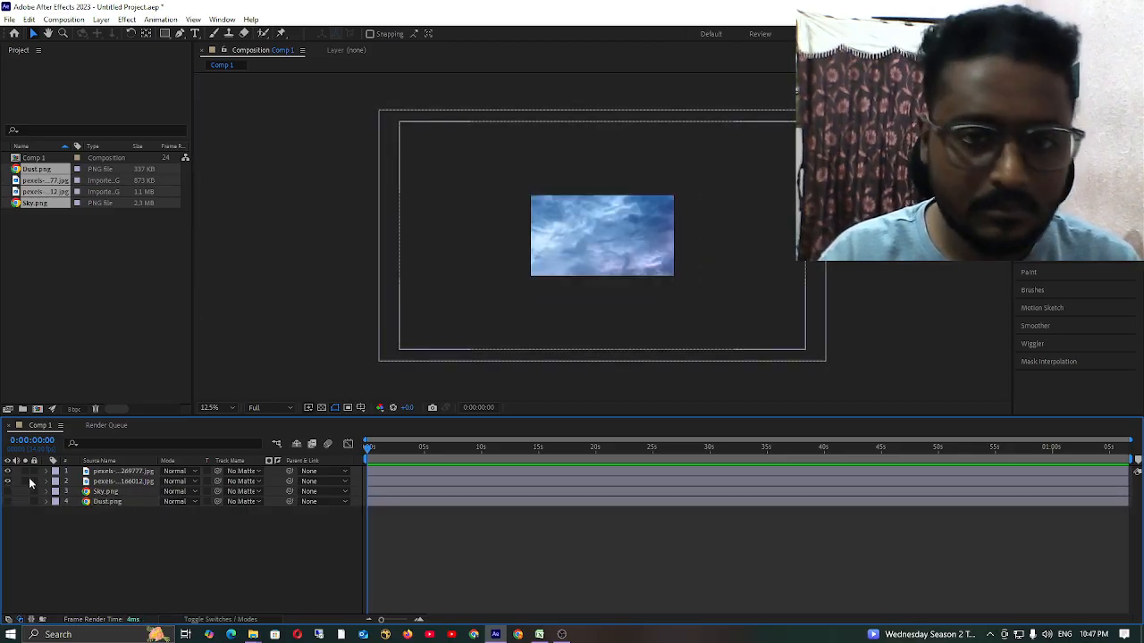
pyautogui.click(124, 472)
pyautogui.click(215, 234)
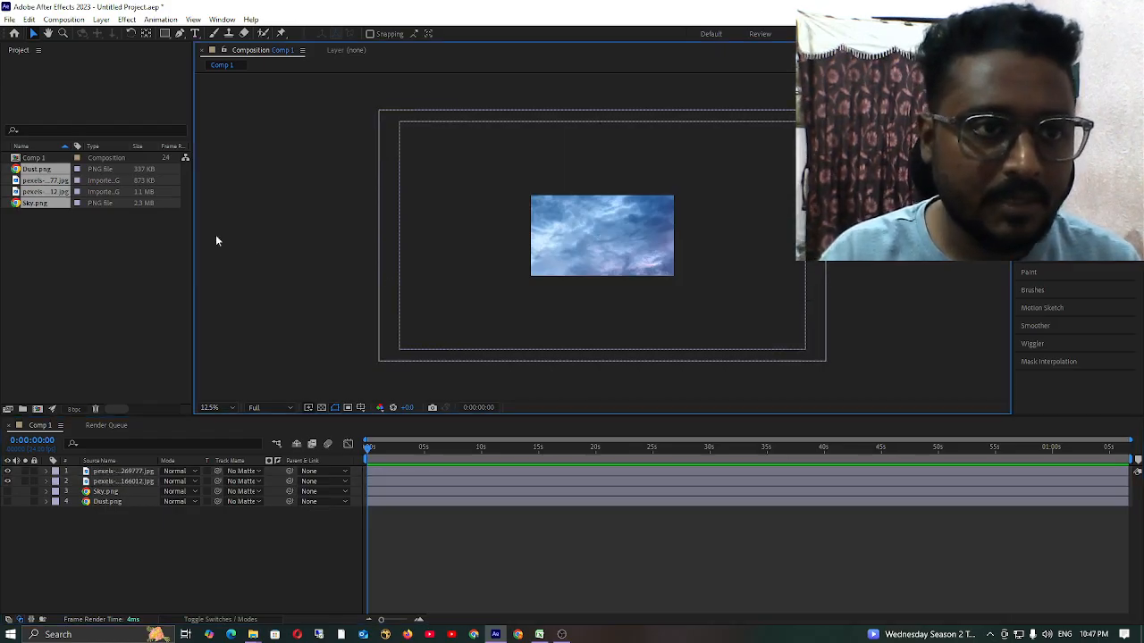
pyautogui.click(277, 262)
pyautogui.scroll(3, 652, 260)
pyautogui.scroll(-3, 611, 232)
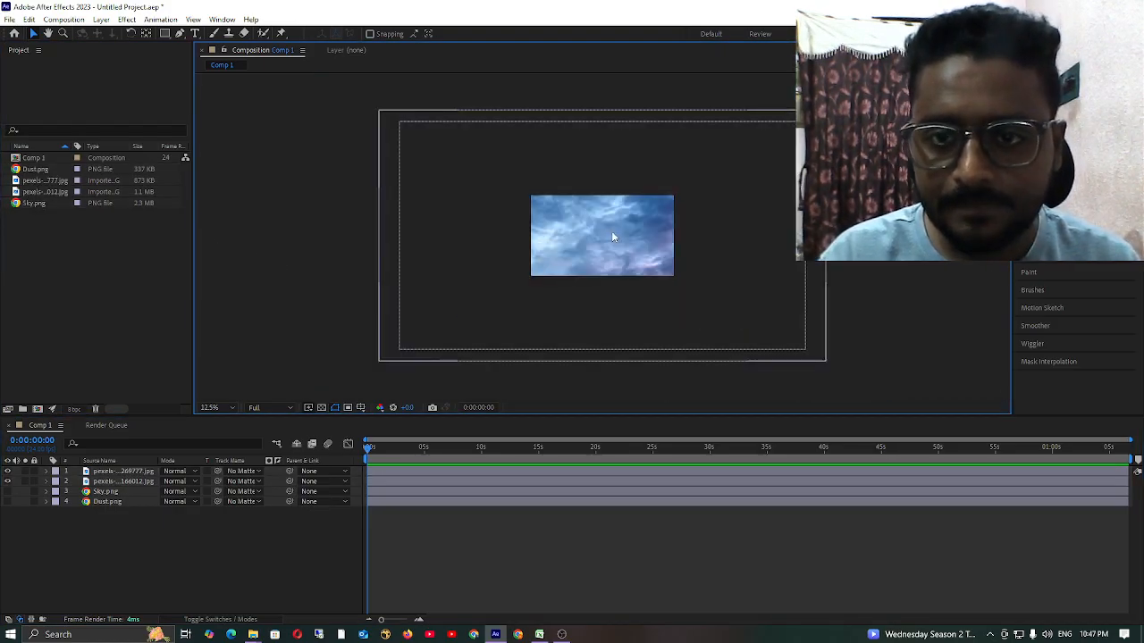
pyautogui.moveTo(629, 212); pyautogui.dragTo(377, 223)
pyautogui.scroll(3, 661, 224)
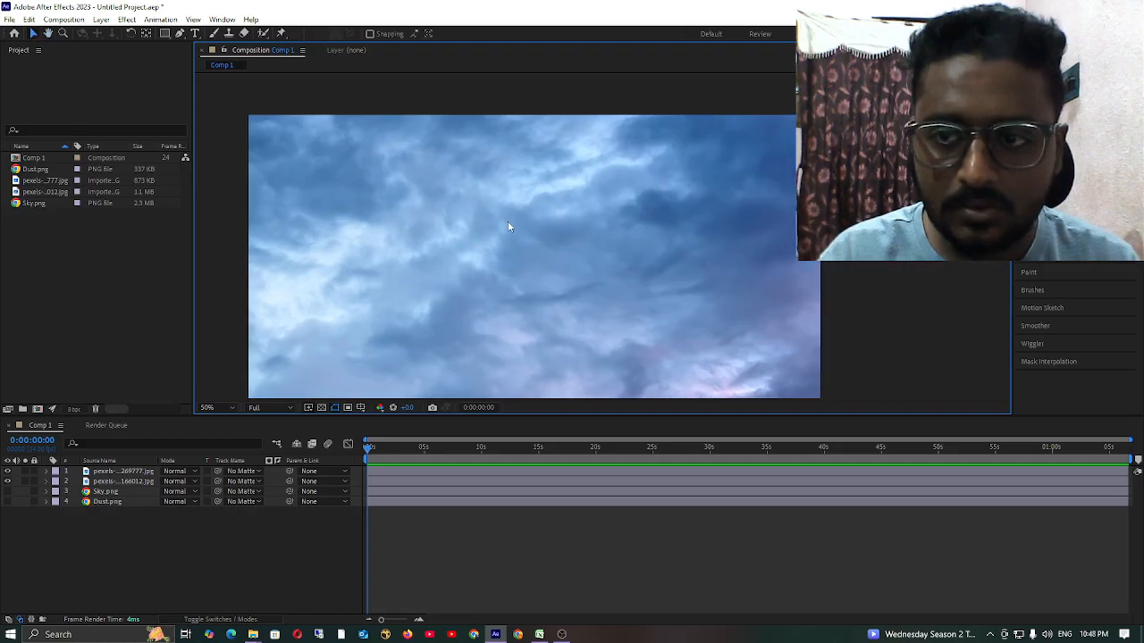
pyautogui.scroll(-2, 508, 227)
pyautogui.click(68, 275)
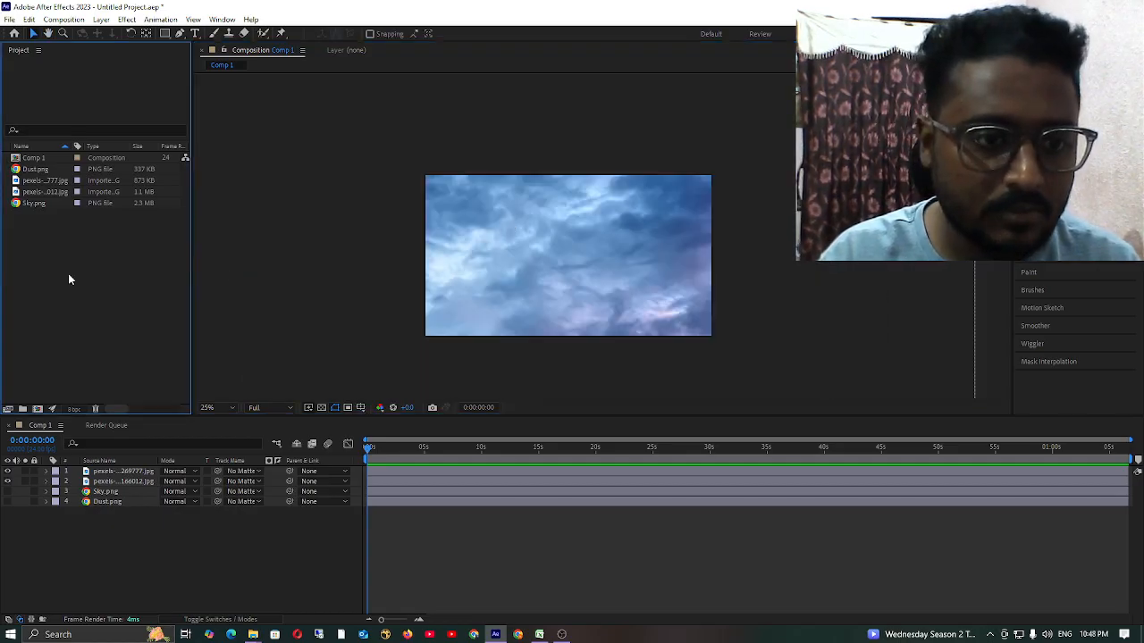
# Try to reposition the topmost sky photo layer within the composition frame.
pyautogui.click(232, 276)
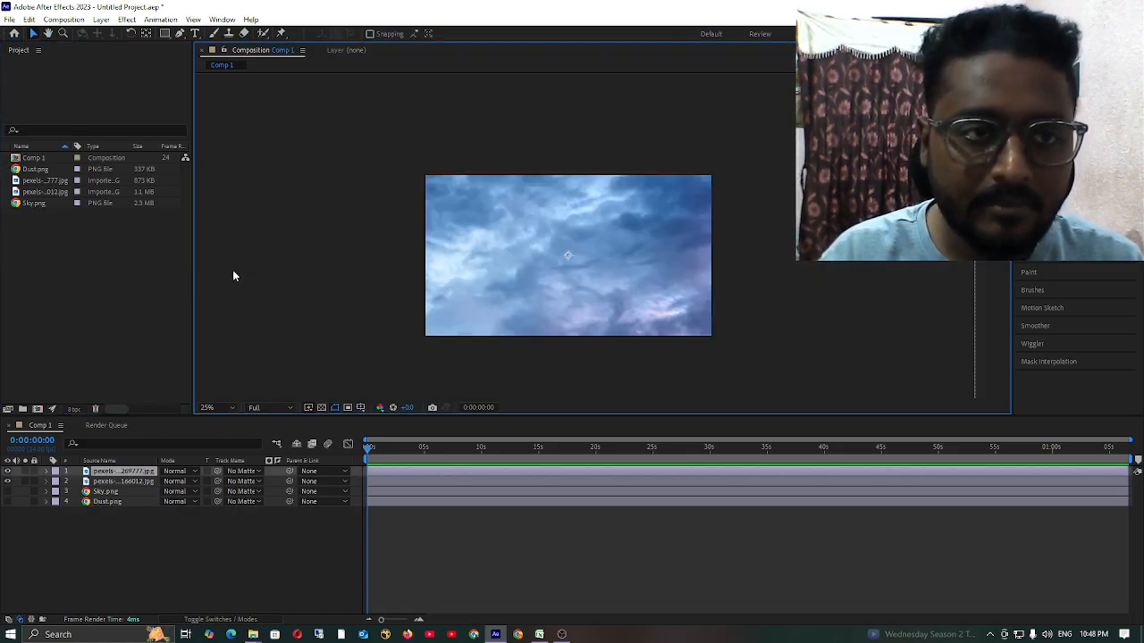
pyautogui.click(189, 497)
pyautogui.click(408, 352)
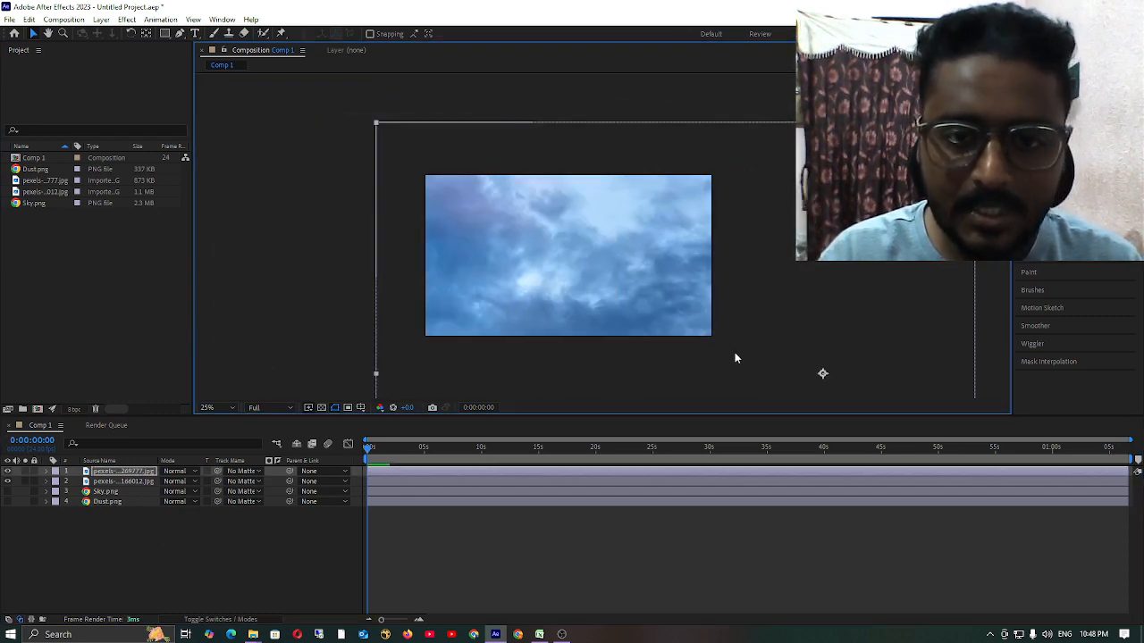
pyautogui.click(174, 570)
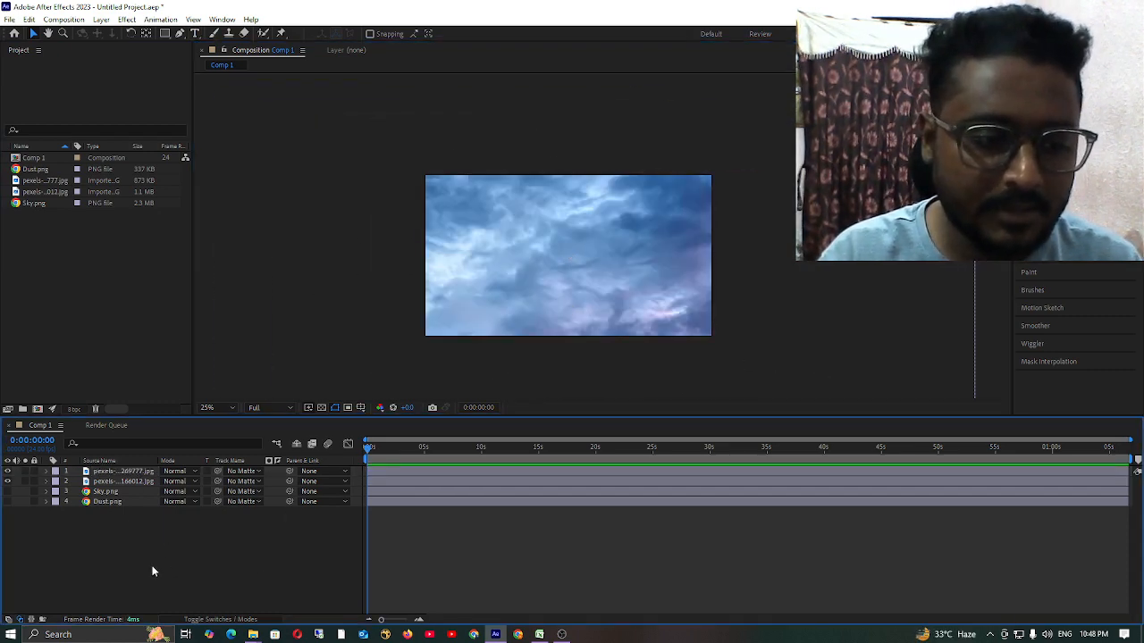
# Create a new deep orange solid layer covering the composition.
pyautogui.rightClick(152, 569)
pyautogui.moveTo(179, 424)
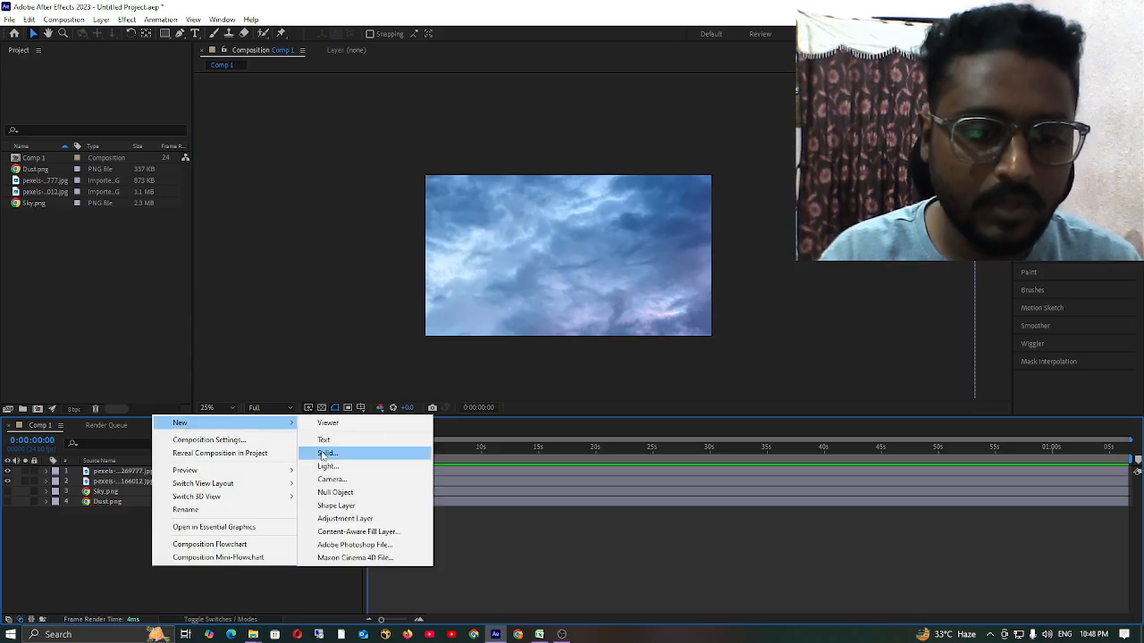
pyautogui.click(353, 451)
pyautogui.click(615, 423)
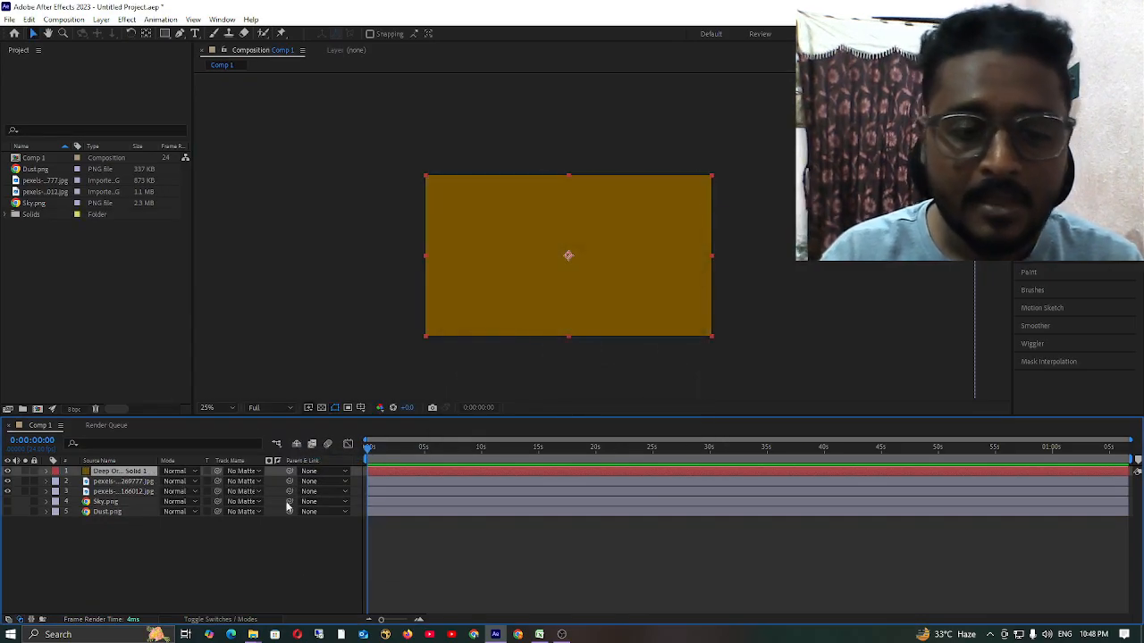
# Draw a rectangle shape left of centre over the orange solid with the Rectangle tool, as its own shape layer.
pyautogui.click(165, 34)
pyautogui.moveTo(471, 198); pyautogui.dragTo(615, 302)
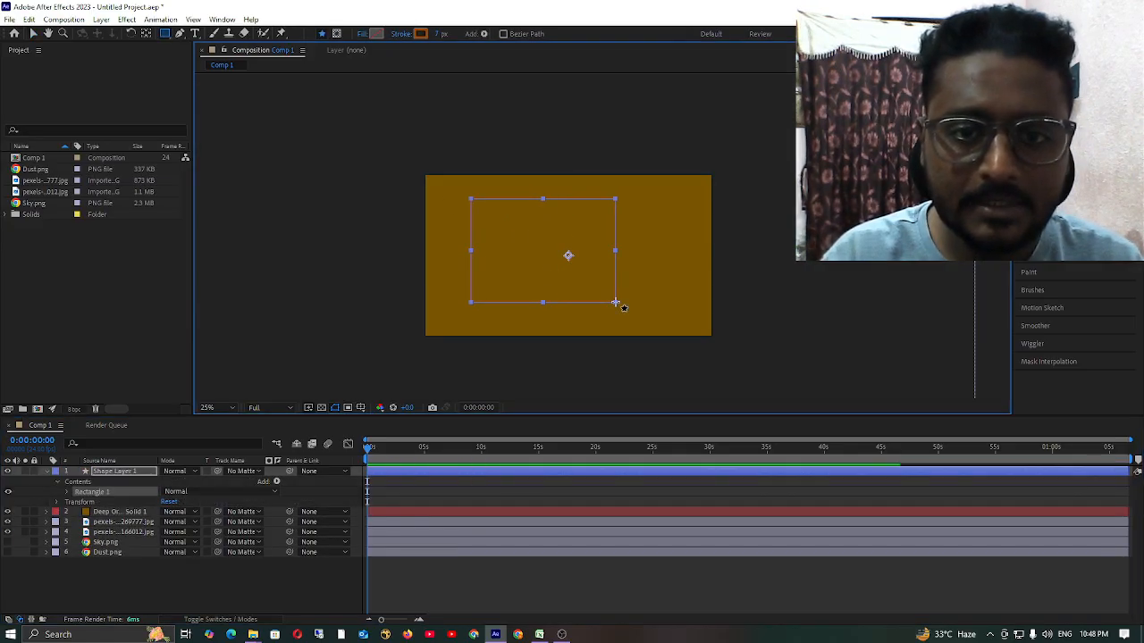
pyautogui.click(122, 474)
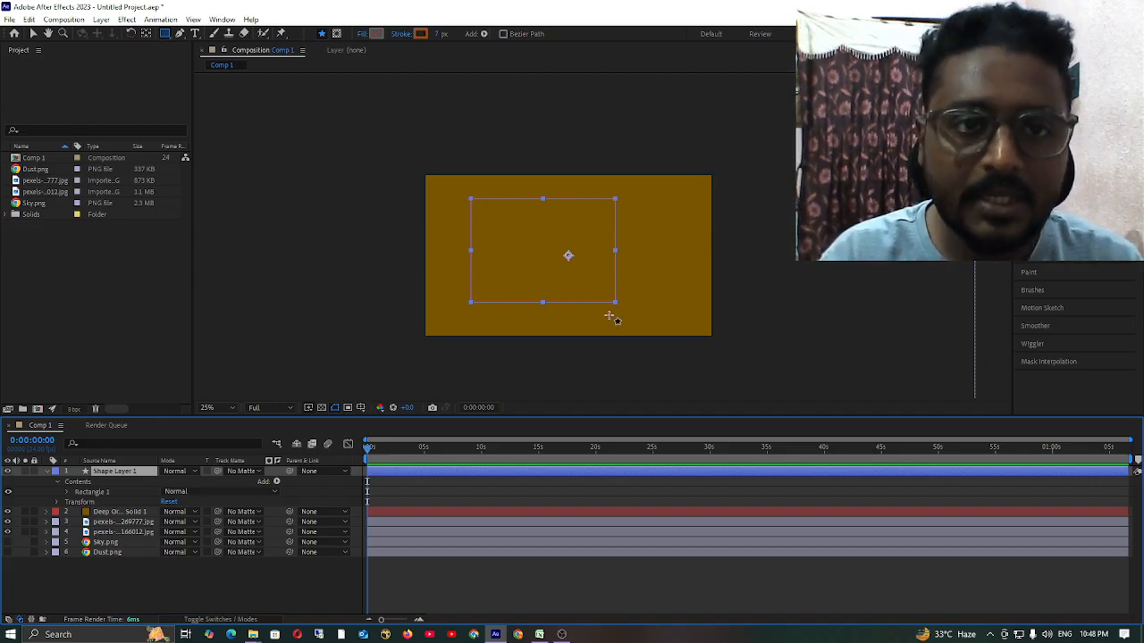
# Give the rectangle a Solid Color fill with the pink hex colour CD449E.
pyautogui.click(363, 33)
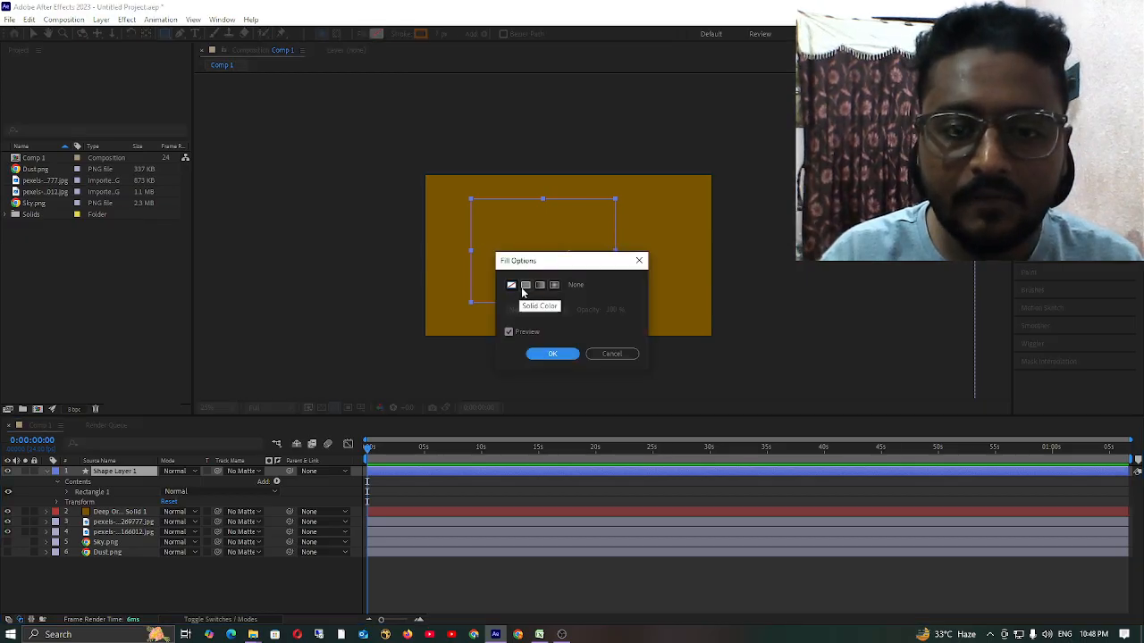
pyautogui.click(525, 287)
pyautogui.click(639, 260)
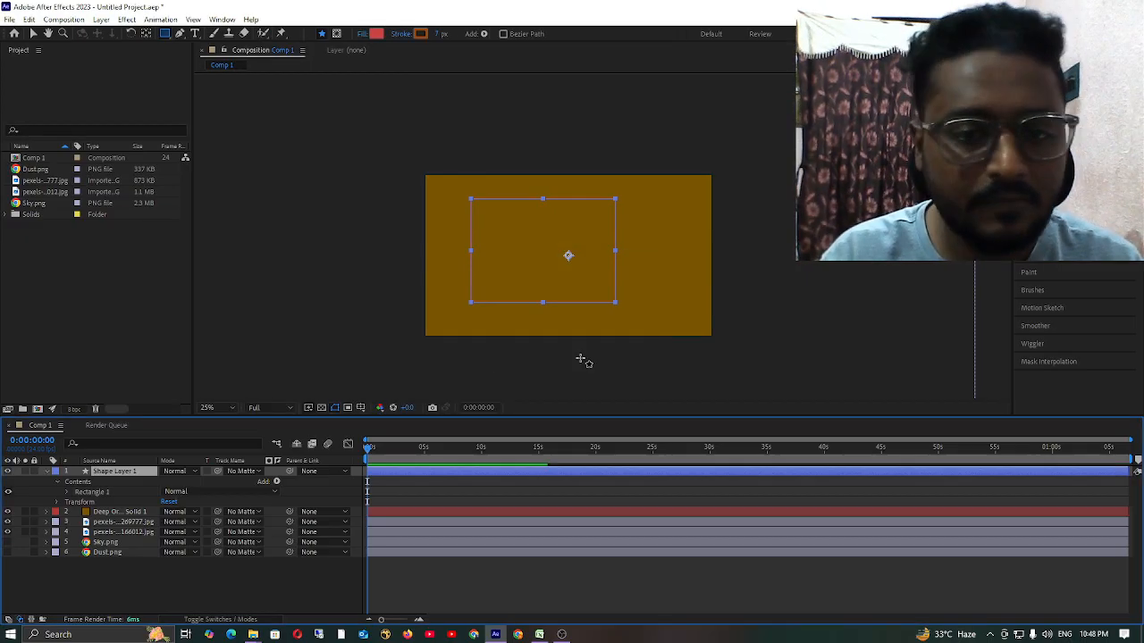
pyautogui.click(376, 33)
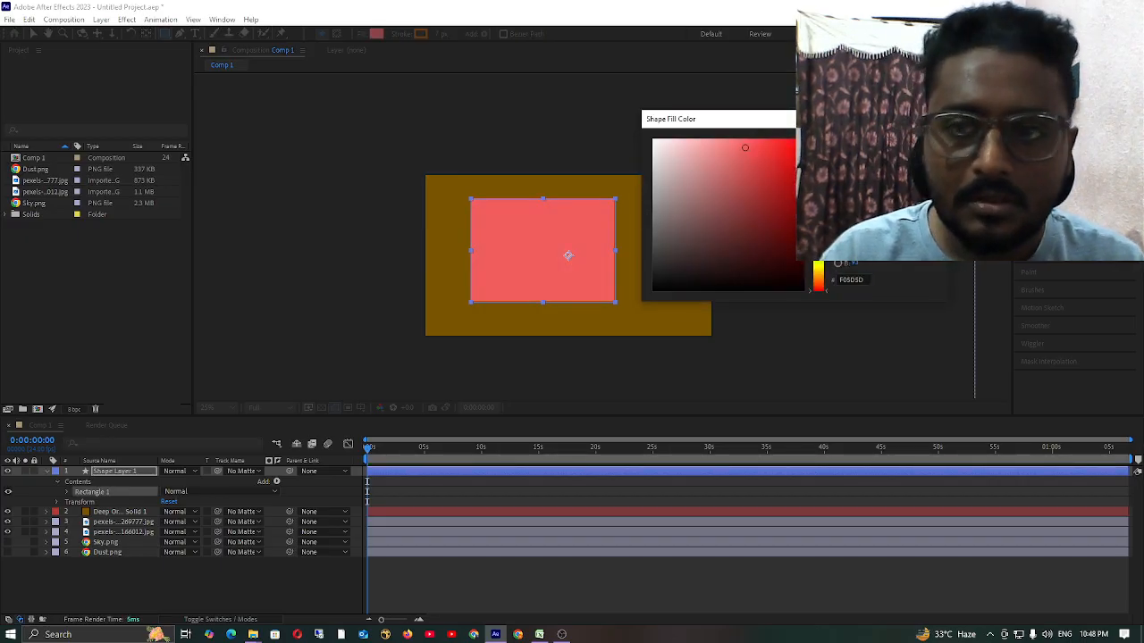
pyautogui.click(934, 118)
pyautogui.click(377, 34)
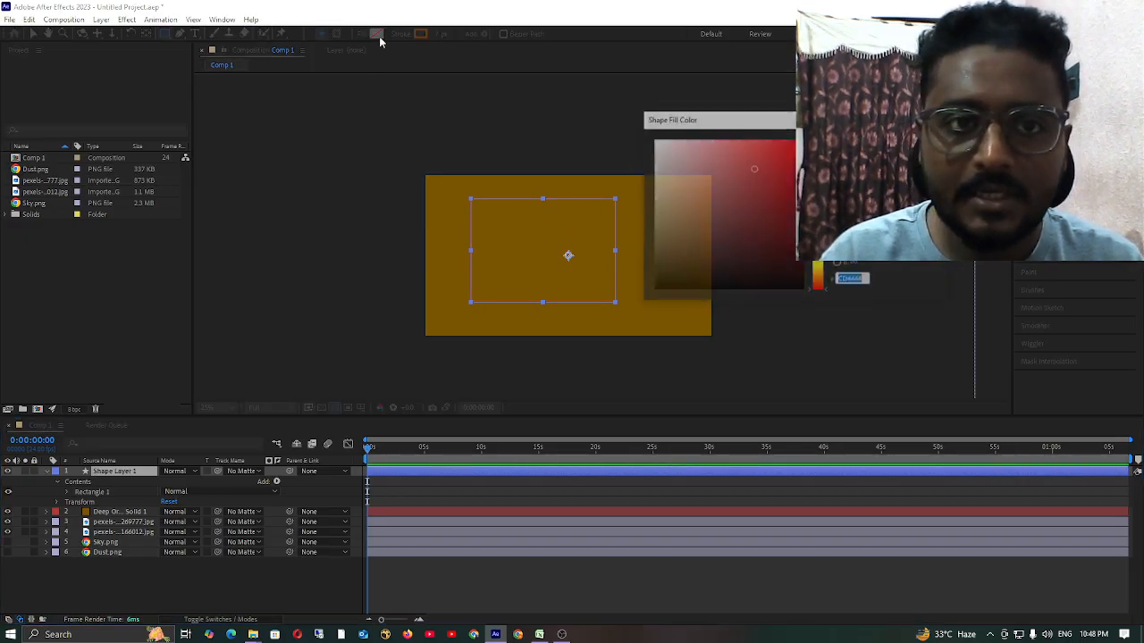
pyautogui.write('CD449E')
pyautogui.press('Return')
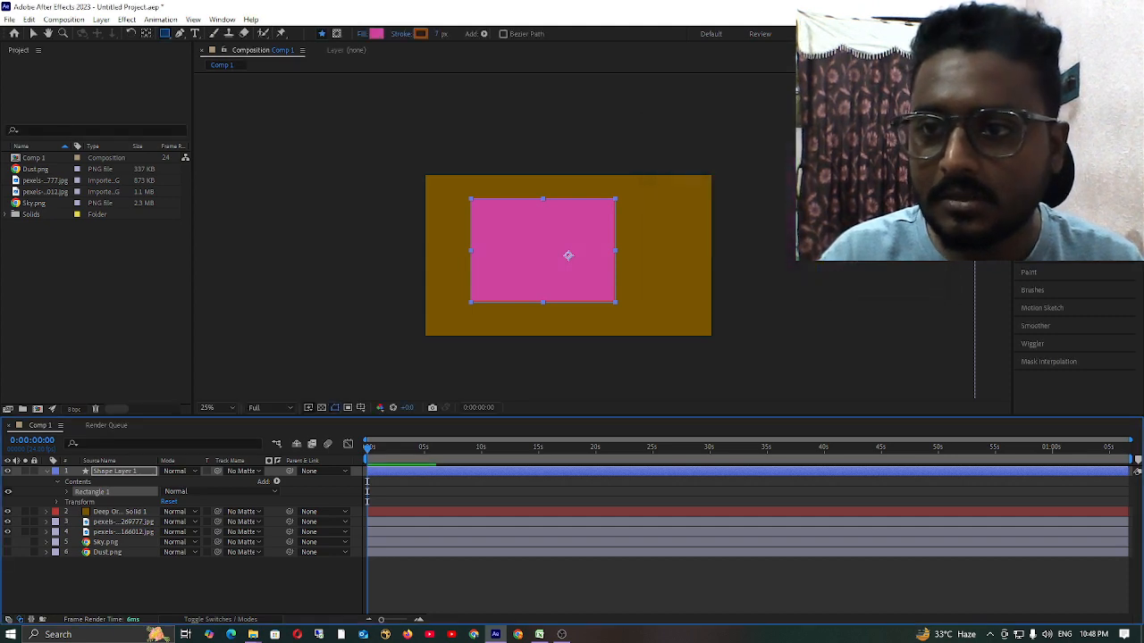
# Make the rectangle's stroke 35 px wide and recolour it to a very dark brown, almost black.
pyautogui.click(421, 34)
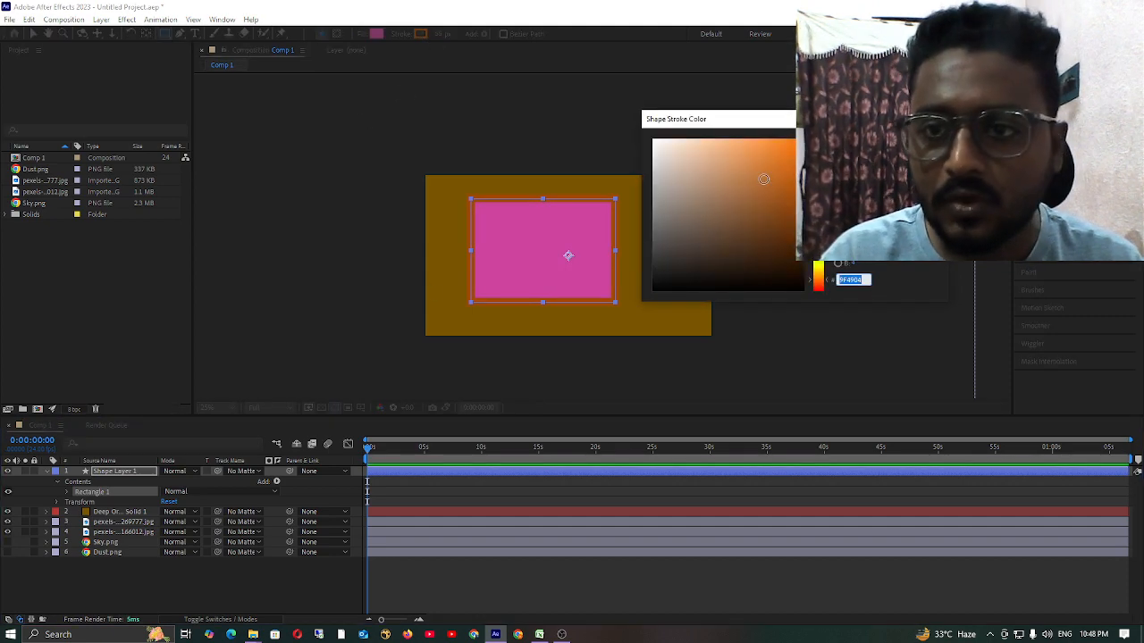
pyautogui.moveTo(763, 180); pyautogui.dragTo(774, 263)
pyautogui.press('Return')
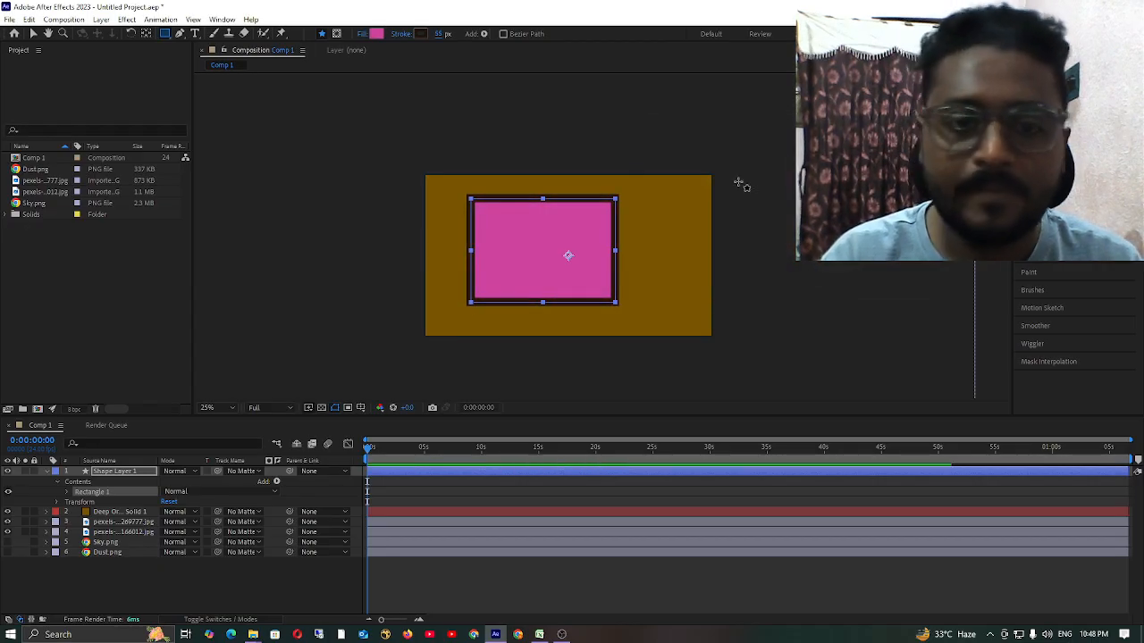
# Delete the pink rectangle's shape layer from the composition.
pyautogui.click(131, 570)
pyautogui.click(100, 462)
pyautogui.click(134, 472)
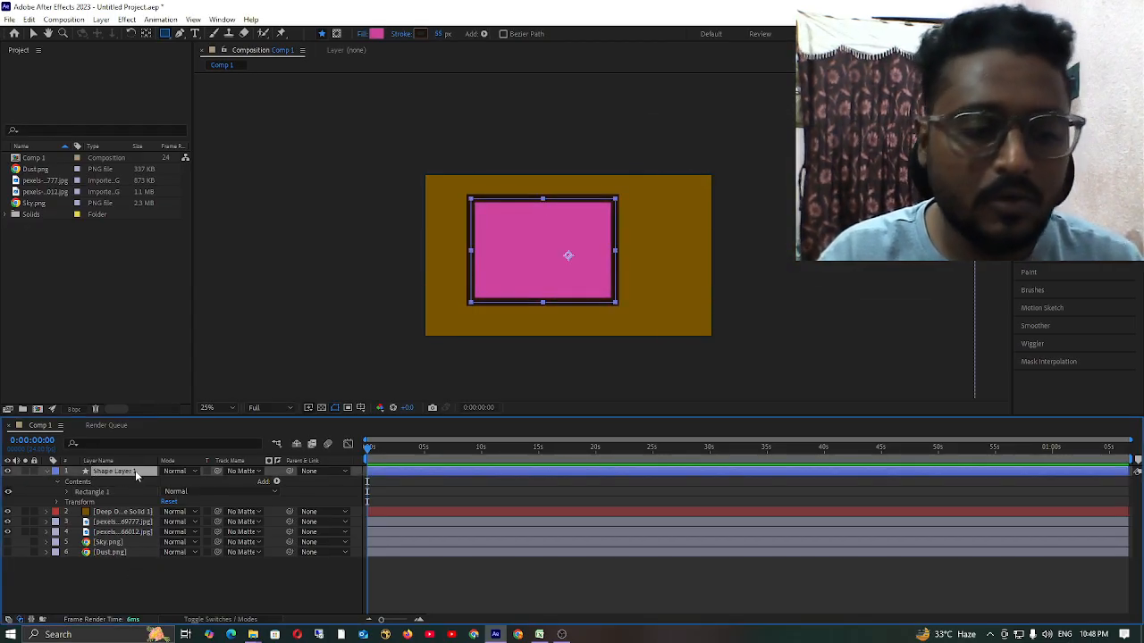
pyautogui.press('Delete')
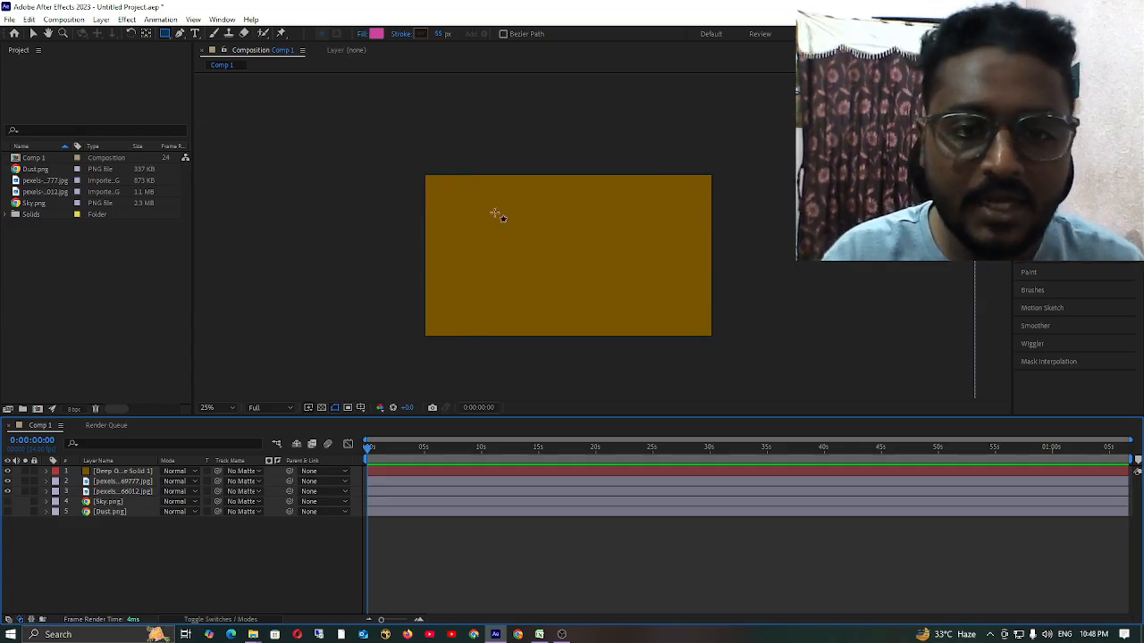
# Draw a rectangular mask on the deep orange solid, then delete that solid layer.
pyautogui.click(130, 472)
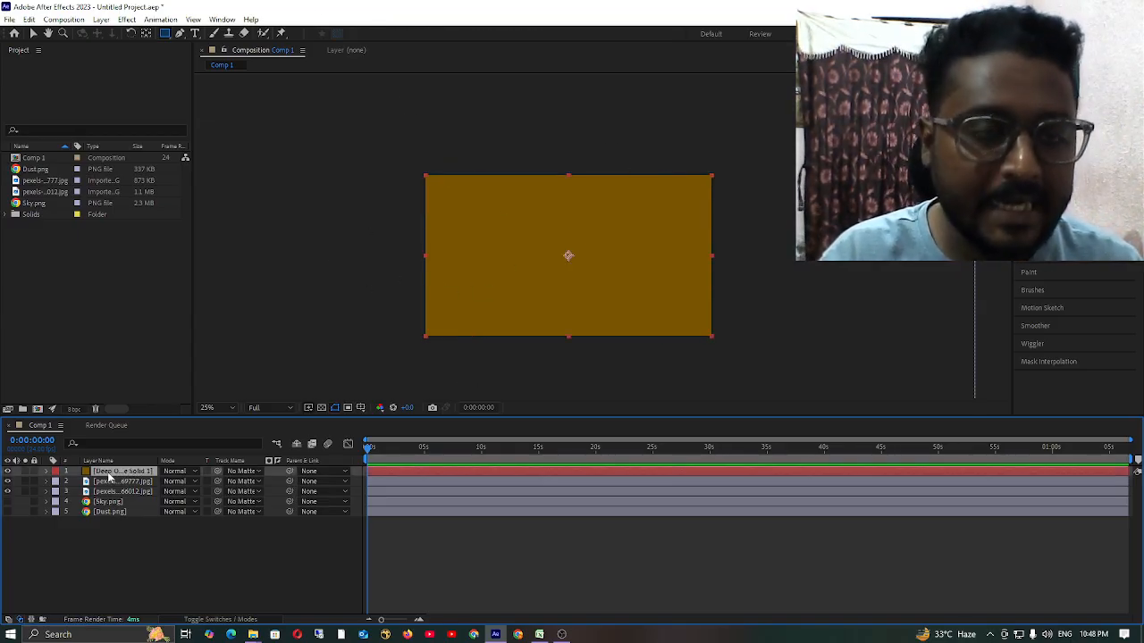
pyautogui.moveTo(454, 209)
pyautogui.mouseDown()
pyautogui.moveTo(543, 255)
pyautogui.moveTo(662, 292)
pyautogui.mouseUp()
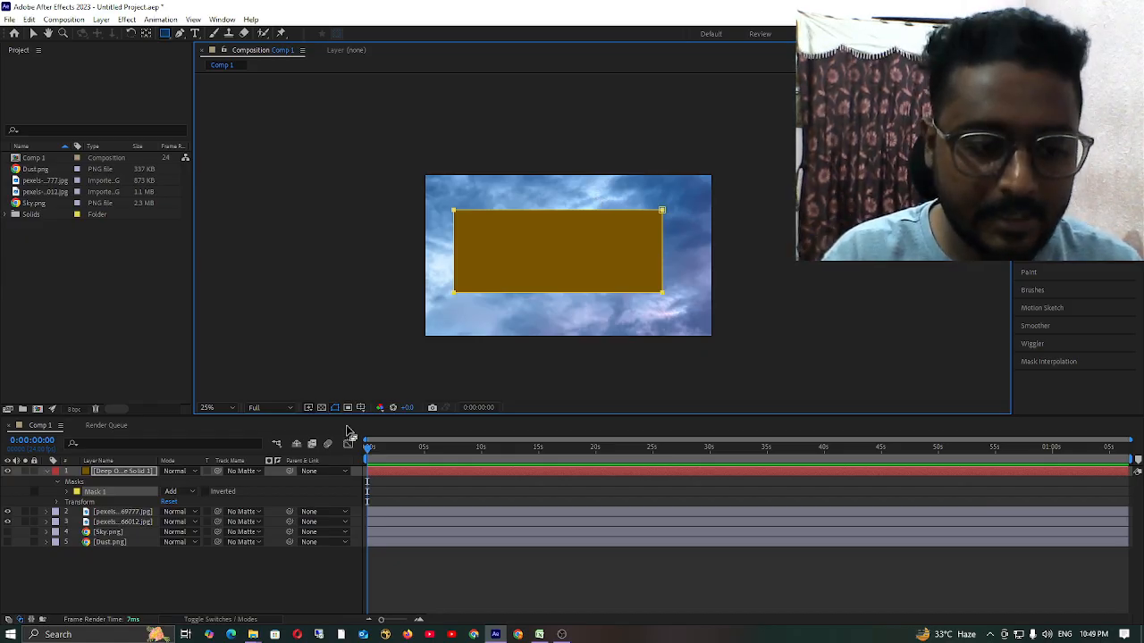
pyautogui.click(124, 471)
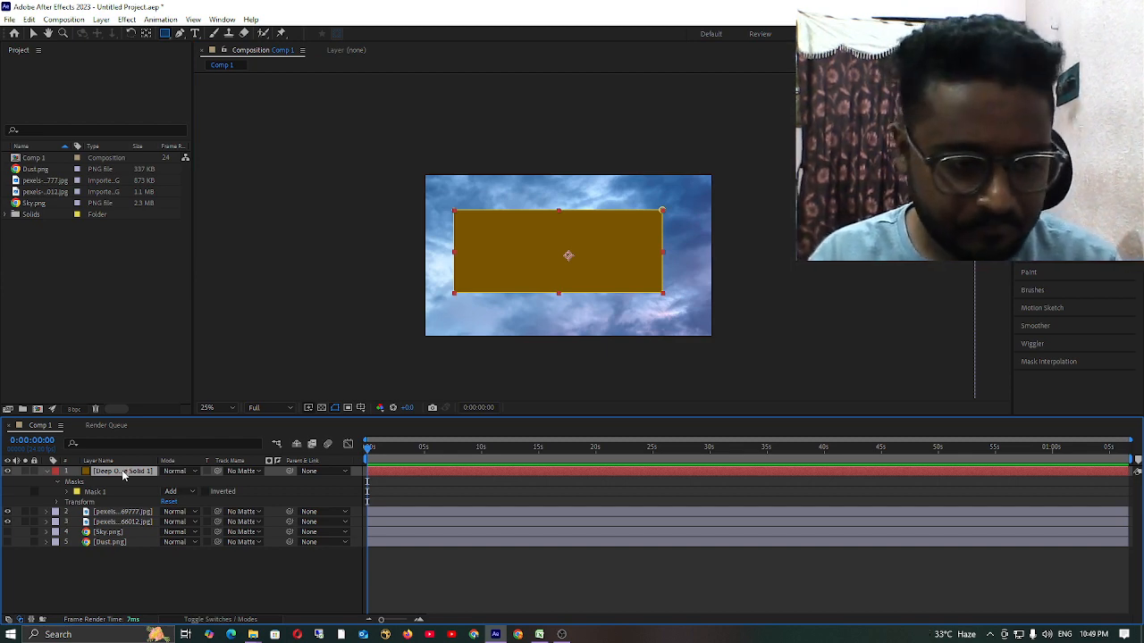
pyautogui.press('Delete')
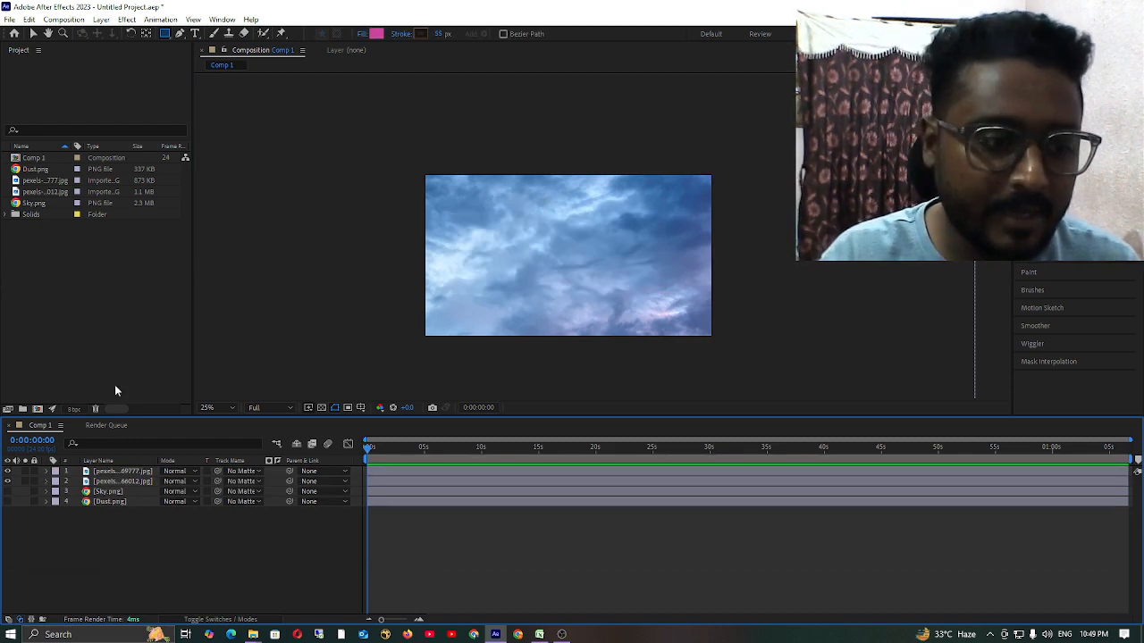
# Draw a wide rectangular mask across the middle of the blue cloud image layer with the Rectangle tool.
pyautogui.click(95, 473)
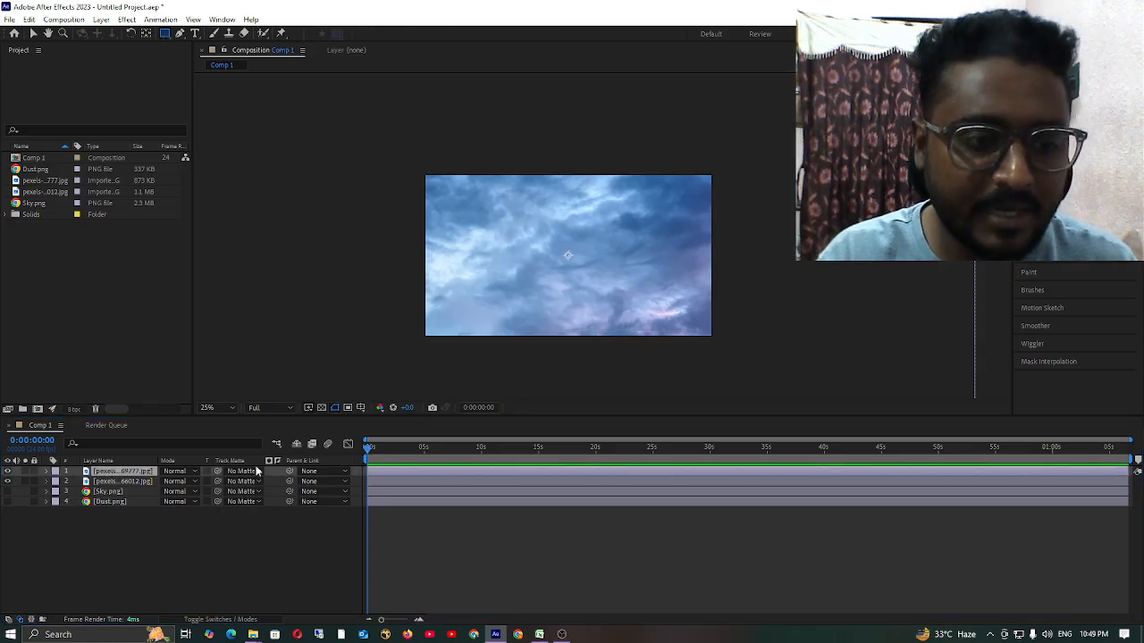
pyautogui.moveTo(449, 214); pyautogui.dragTo(662, 284)
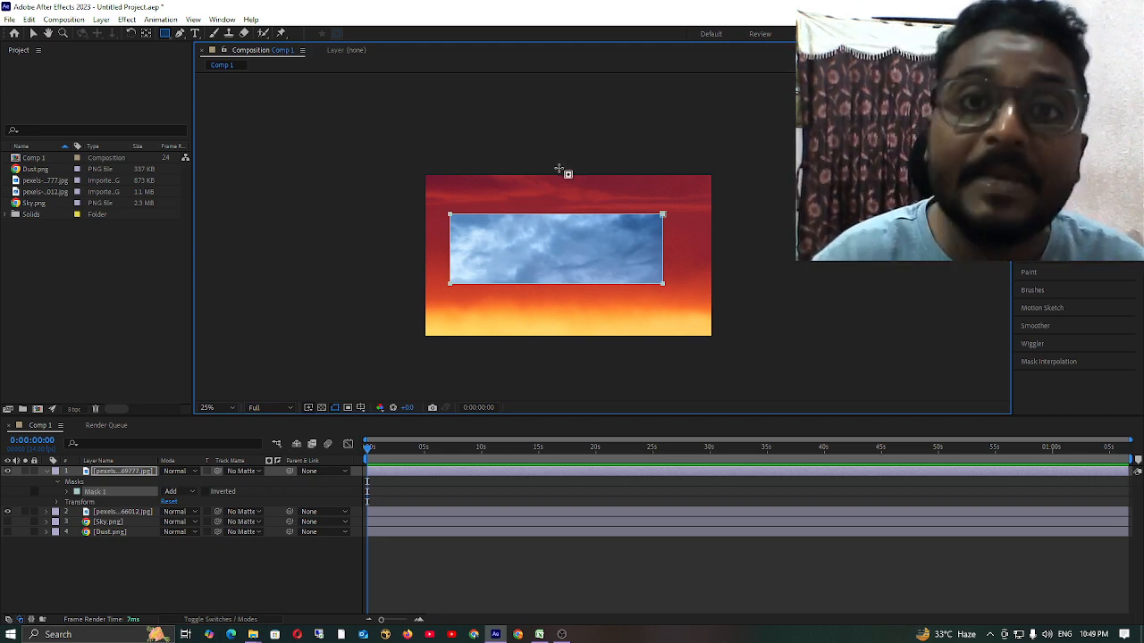
pyautogui.click(59, 543)
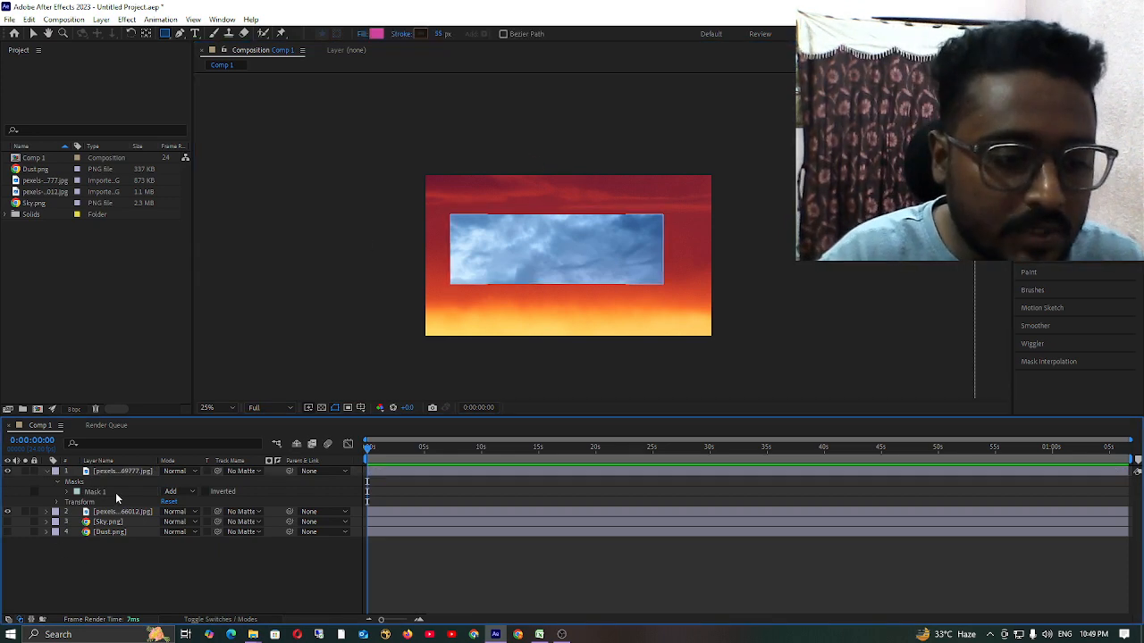
# Draw a small closed five-point mask above the rectangular mask on the cloud layer with the Pen tool.
pyautogui.click(116, 491)
pyautogui.click(179, 33)
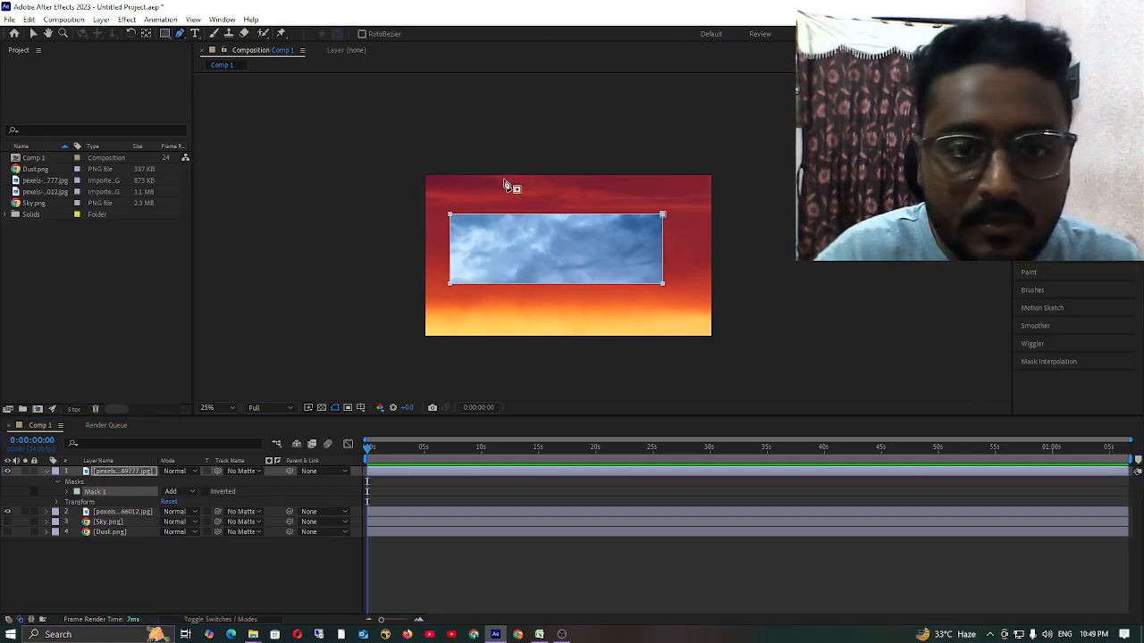
pyautogui.click(494, 182)
pyautogui.click(529, 190)
pyautogui.click(511, 202)
pyautogui.click(472, 196)
pyautogui.click(471, 179)
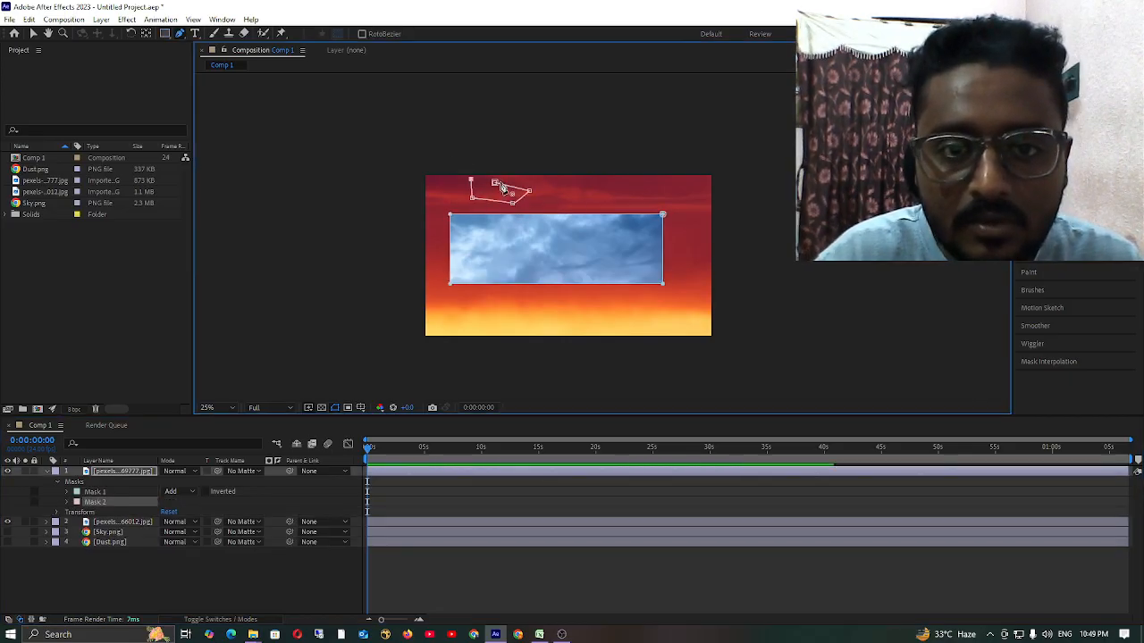
pyautogui.click(495, 182)
# Draw a long, narrow closed Pen mask below the rectangular mask on the cloud layer.
pyautogui.click(495, 308)
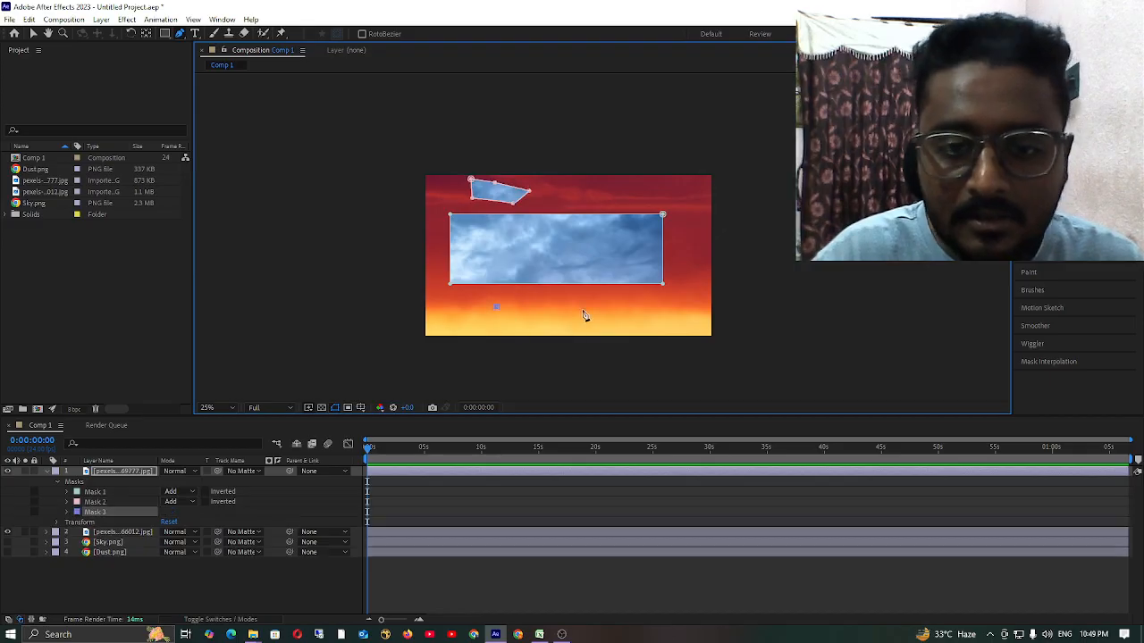
pyautogui.click(582, 309)
pyautogui.click(609, 317)
pyautogui.click(581, 330)
pyautogui.click(469, 318)
pyautogui.click(494, 309)
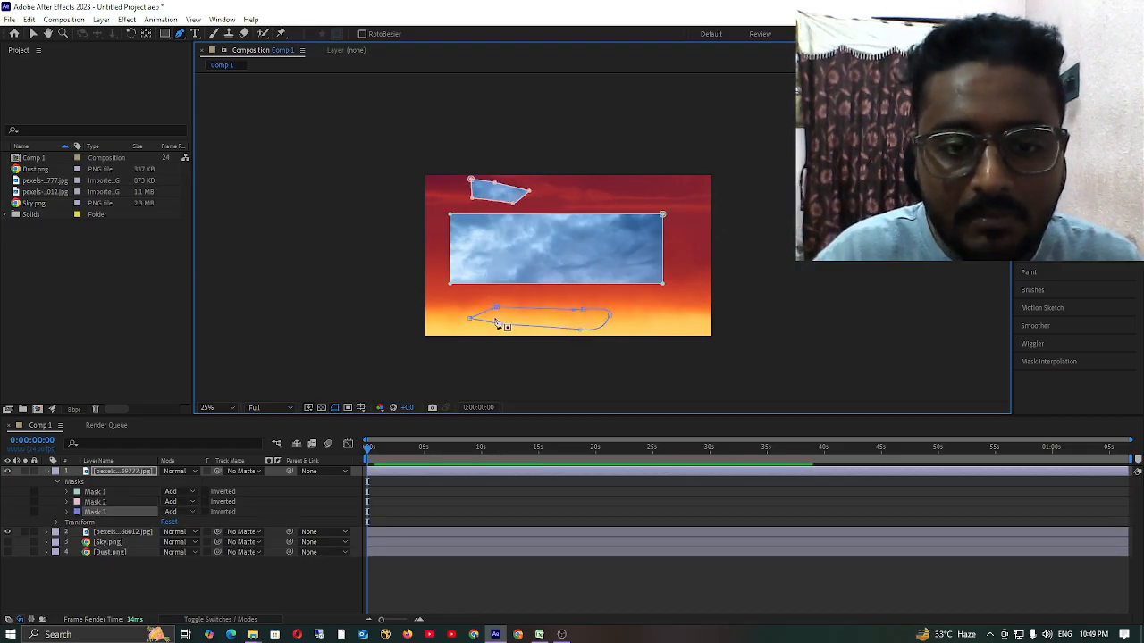
# Try the Inverted option on Mask 1 and Mask 2, then turn it off for both.
pyautogui.click(205, 492)
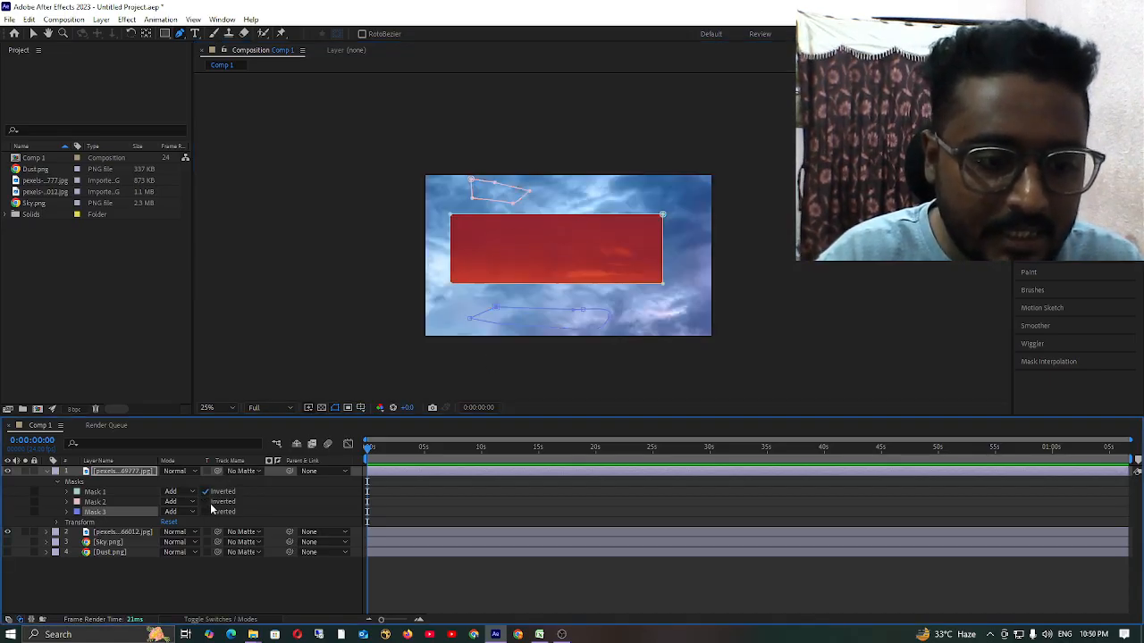
pyautogui.click(207, 503)
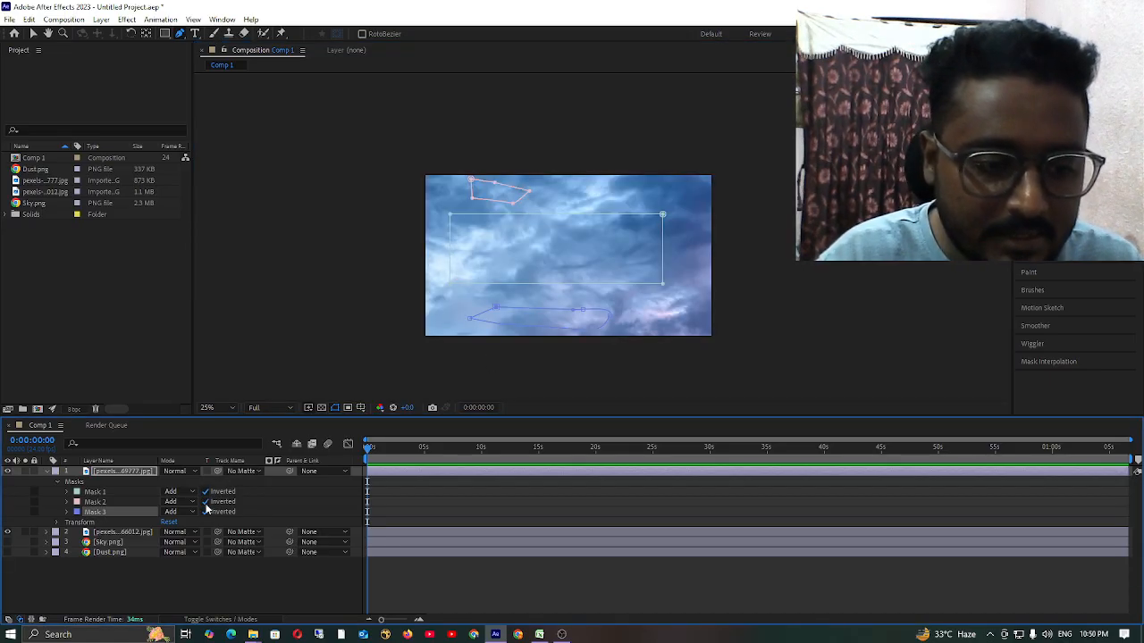
pyautogui.click(205, 494)
pyautogui.click(204, 512)
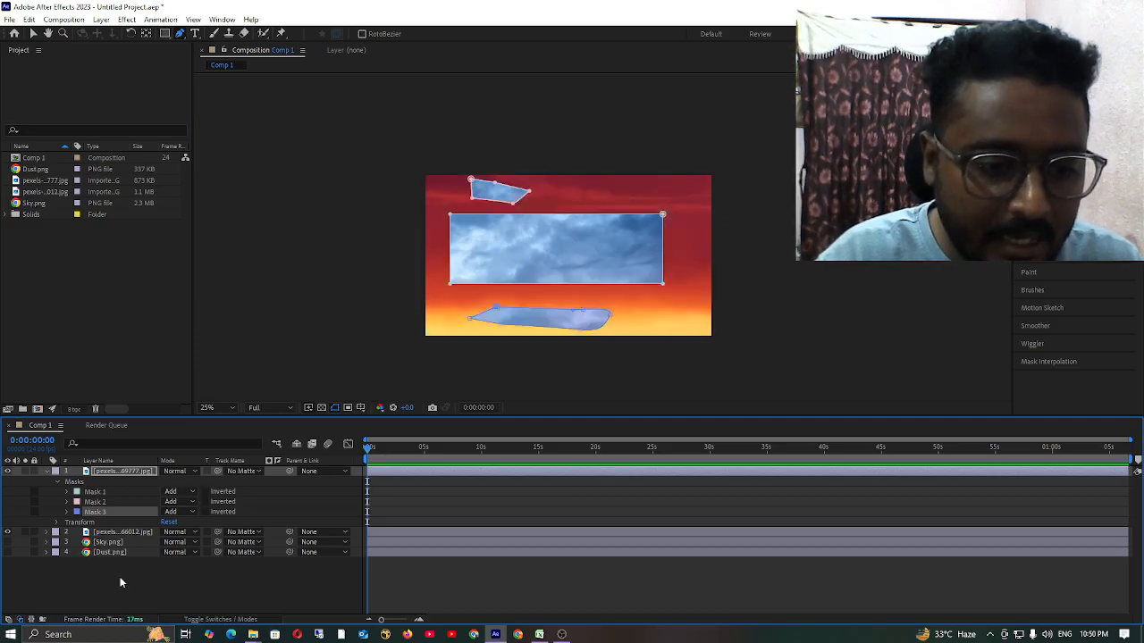
pyautogui.click(132, 550)
pyautogui.click(117, 475)
pyautogui.click(126, 473)
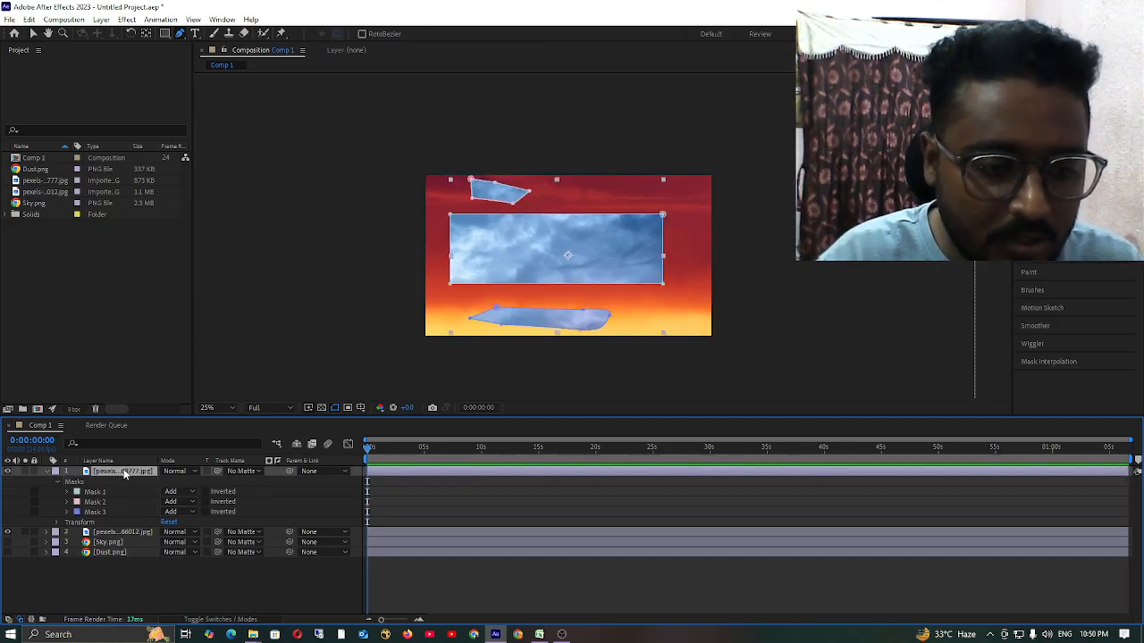
pyautogui.click(222, 589)
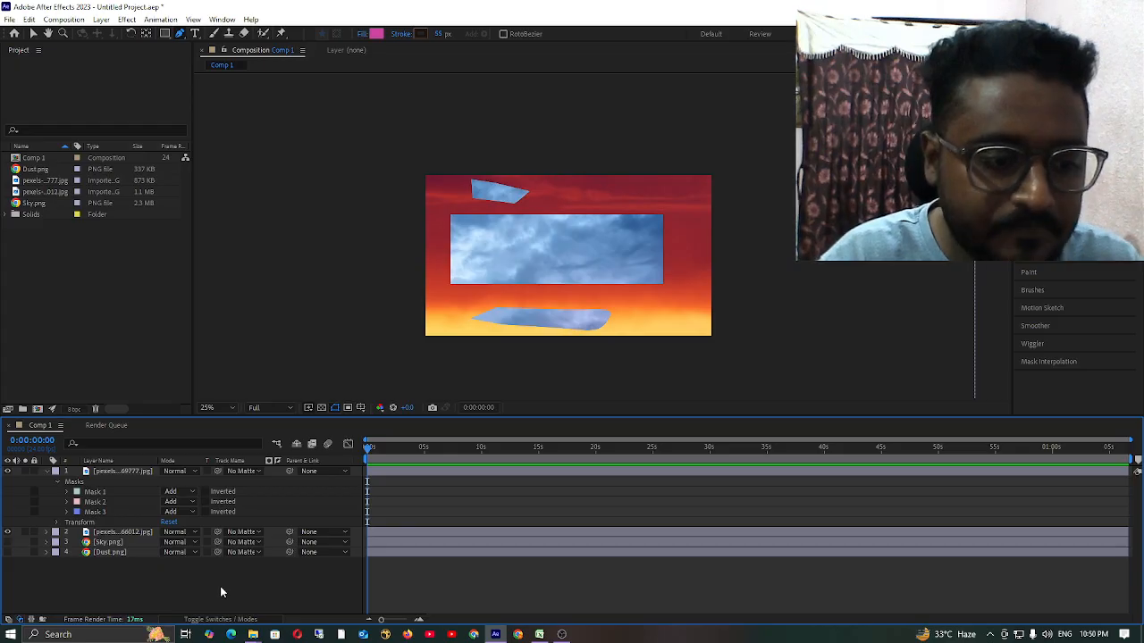
pyautogui.click(57, 482)
pyautogui.click(57, 482)
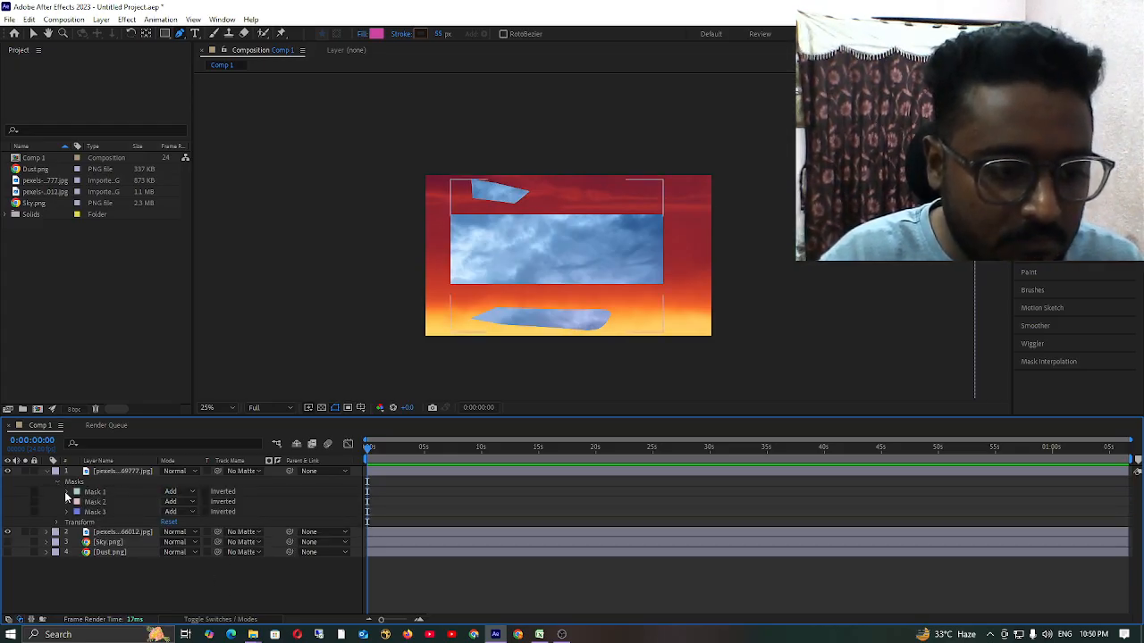
# Expand the properties of Mask 1 and set its feather to 125 pixels.
pyautogui.click(66, 493)
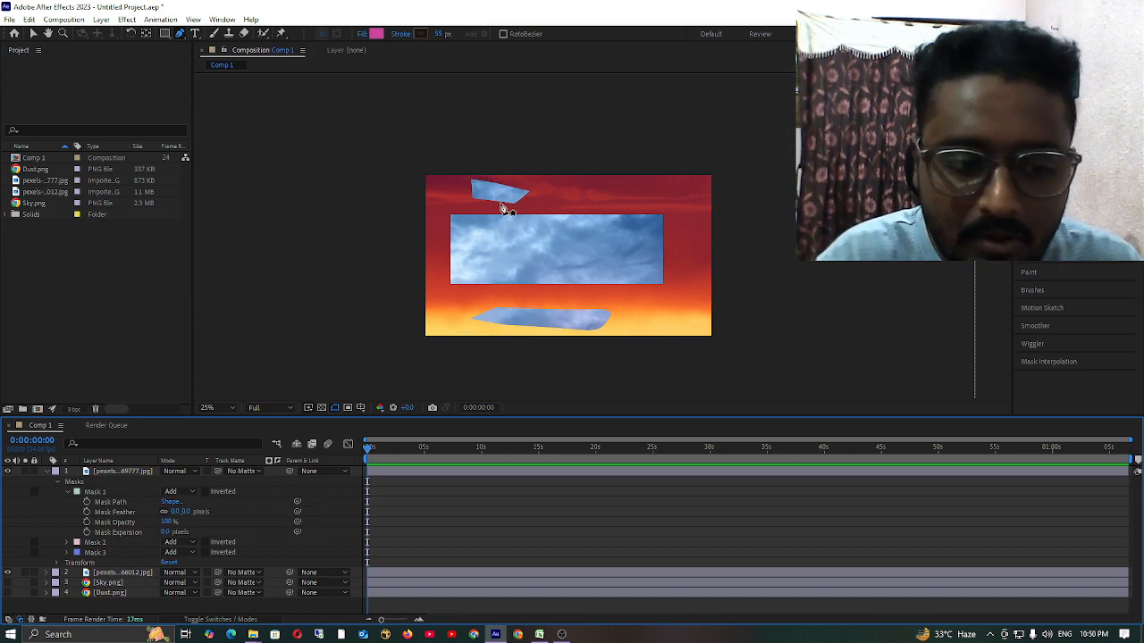
pyautogui.click(114, 503)
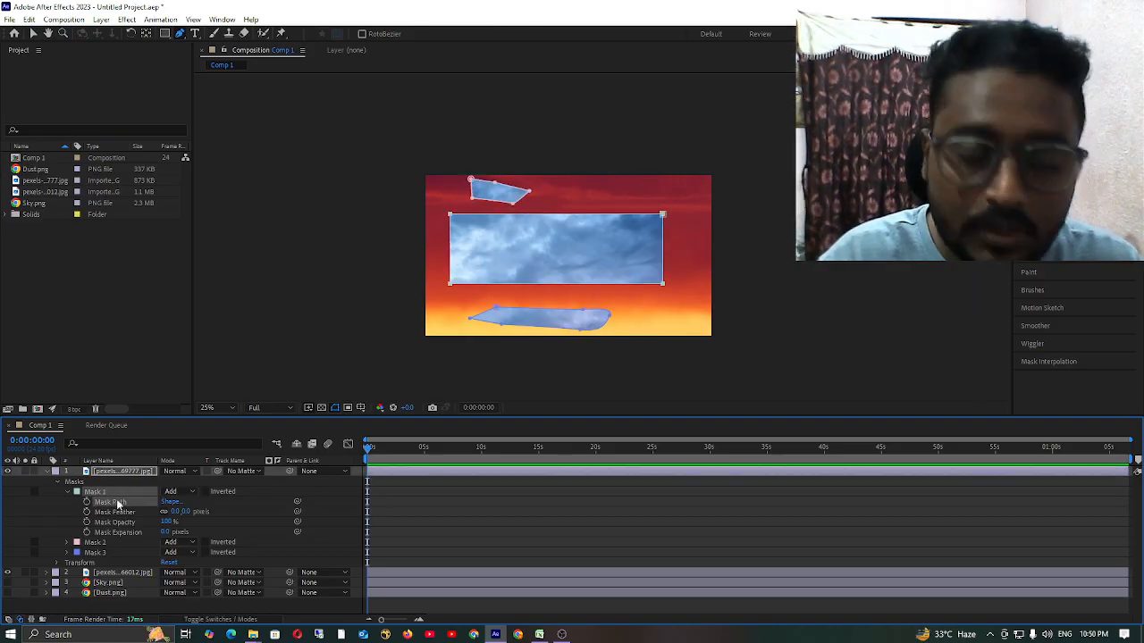
pyautogui.click(125, 512)
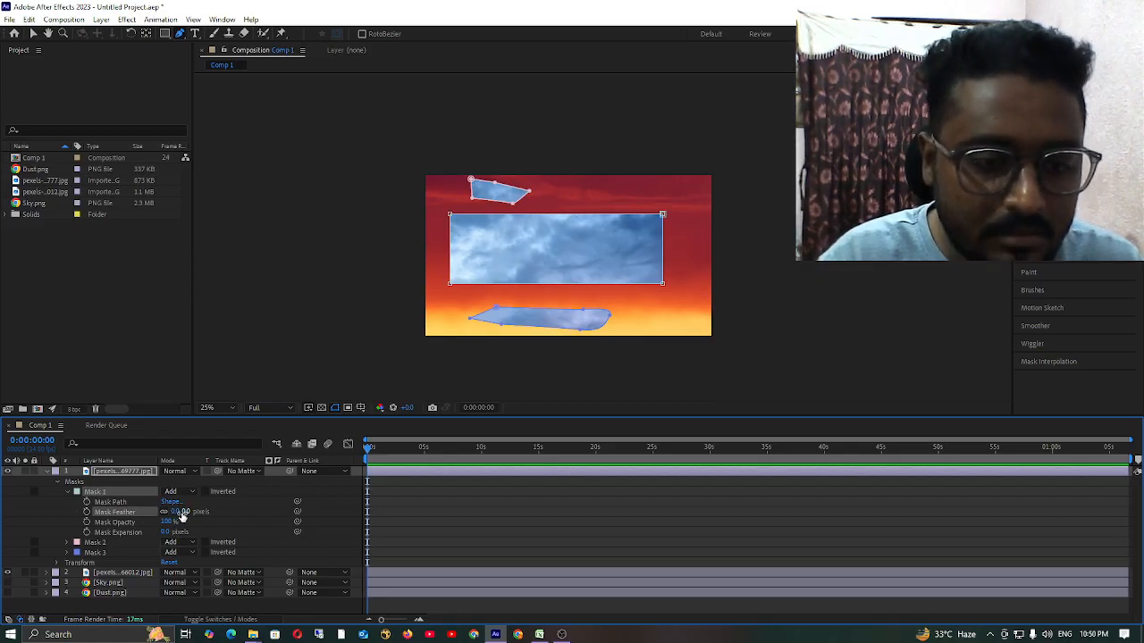
pyautogui.moveTo(181, 515); pyautogui.dragTo(521, 328)
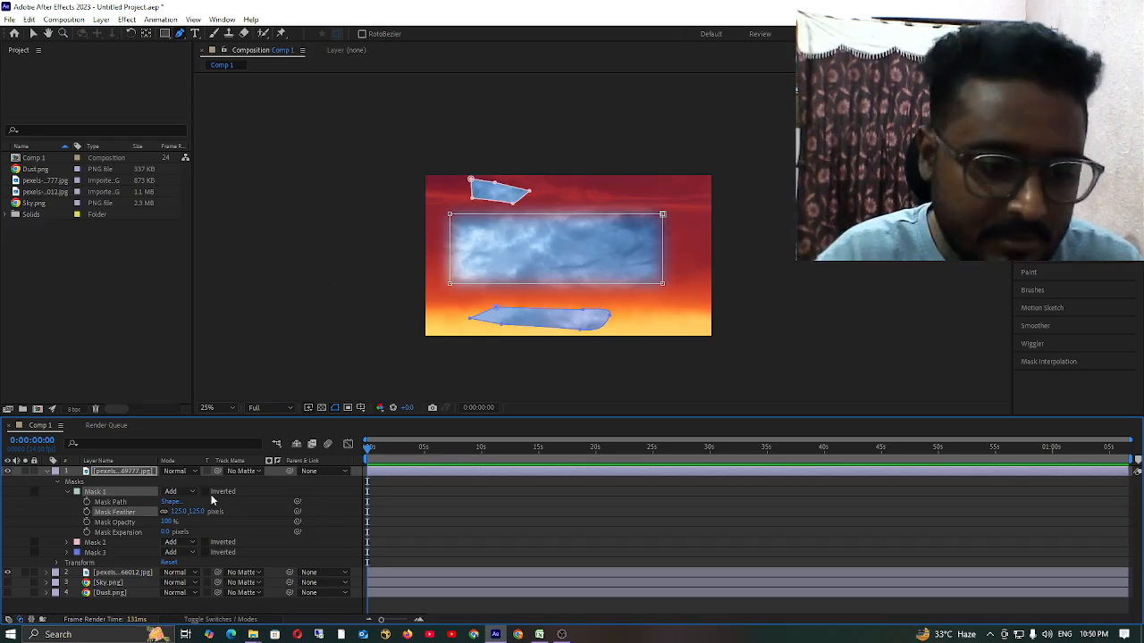
# Try a Mask 1 opacity of 69%, then return it to 100%.
pyautogui.click(125, 523)
pyautogui.moveTo(168, 524); pyautogui.dragTo(148, 544)
pyautogui.click(163, 534)
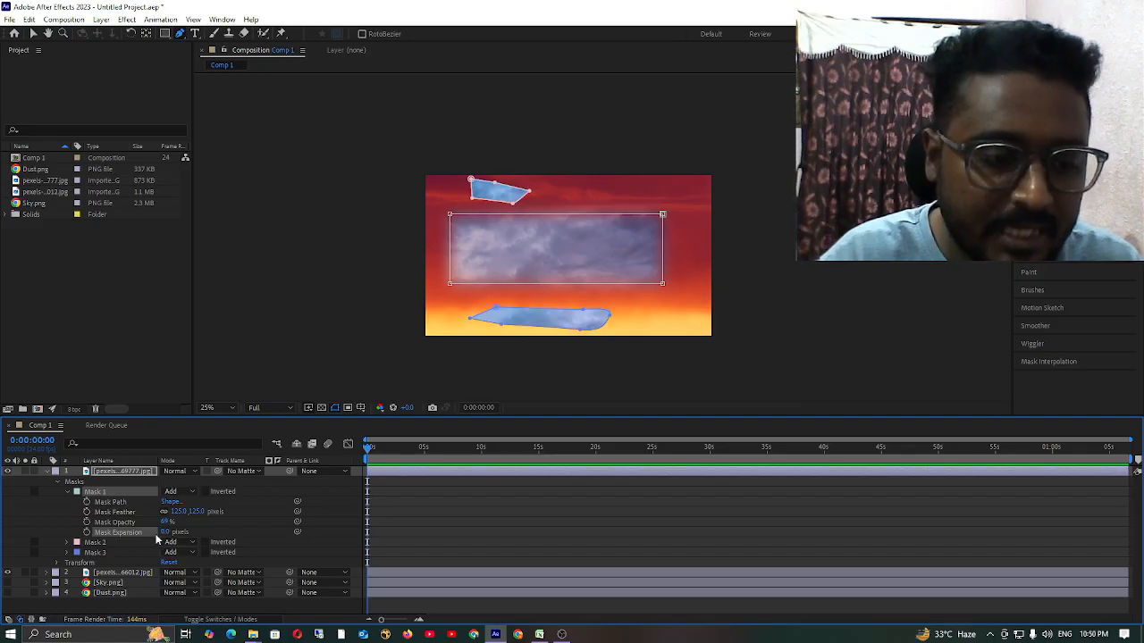
pyautogui.moveTo(166, 523); pyautogui.dragTo(325, 524)
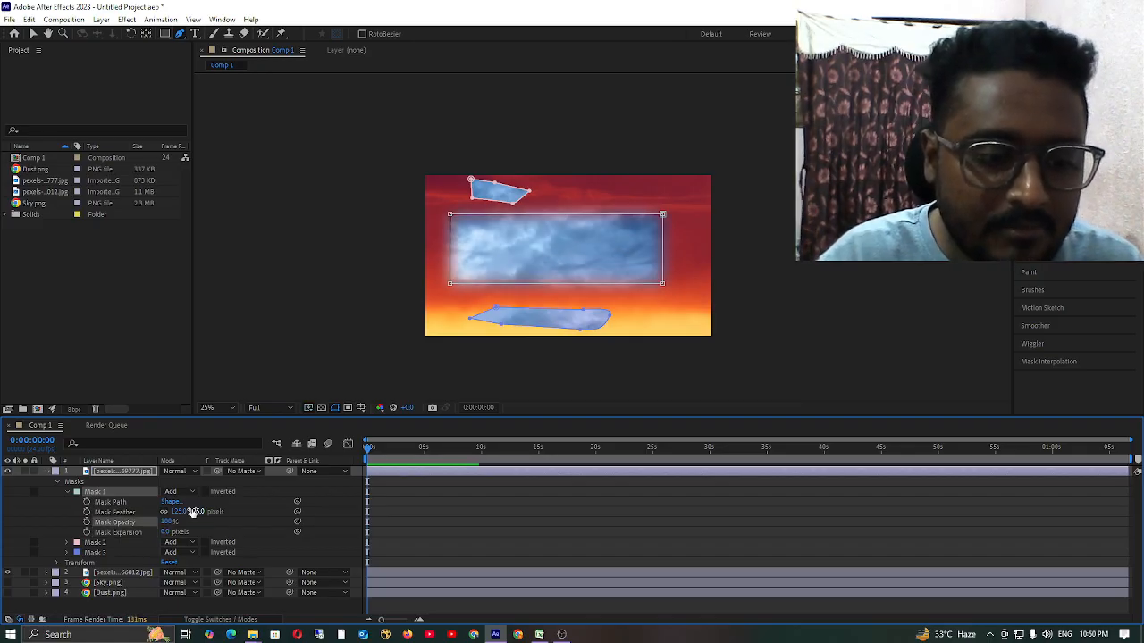
# Set Mask 1's feather to 100 pixels and its expansion to 6 pixels.
pyautogui.moveTo(202, 516); pyautogui.dragTo(142, 526)
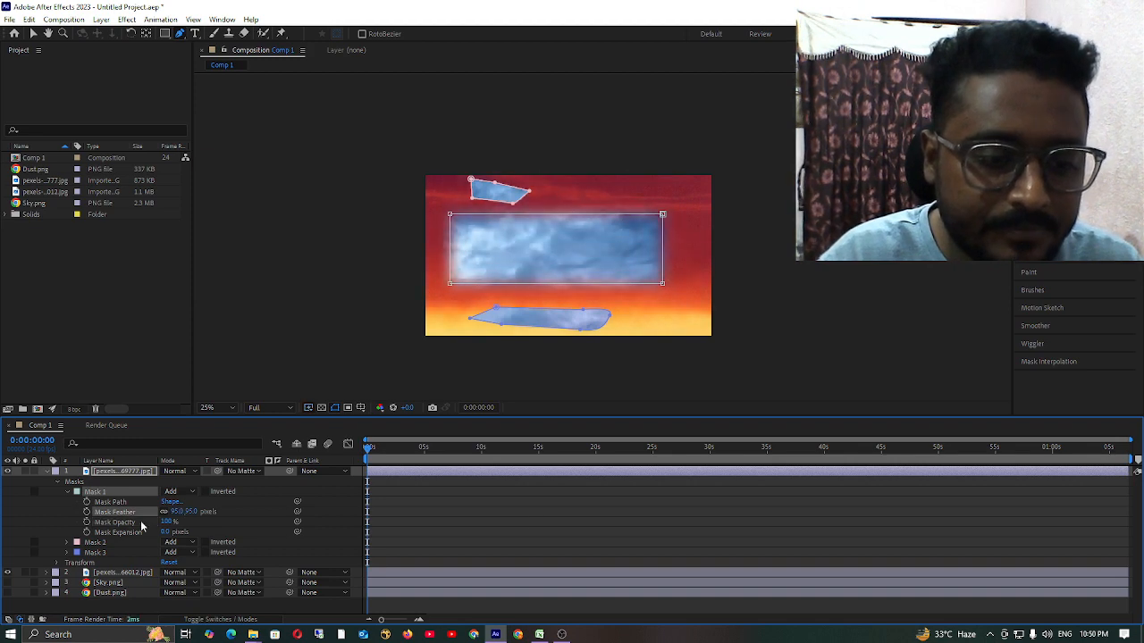
pyautogui.click(199, 512)
pyautogui.press('BackSpace')
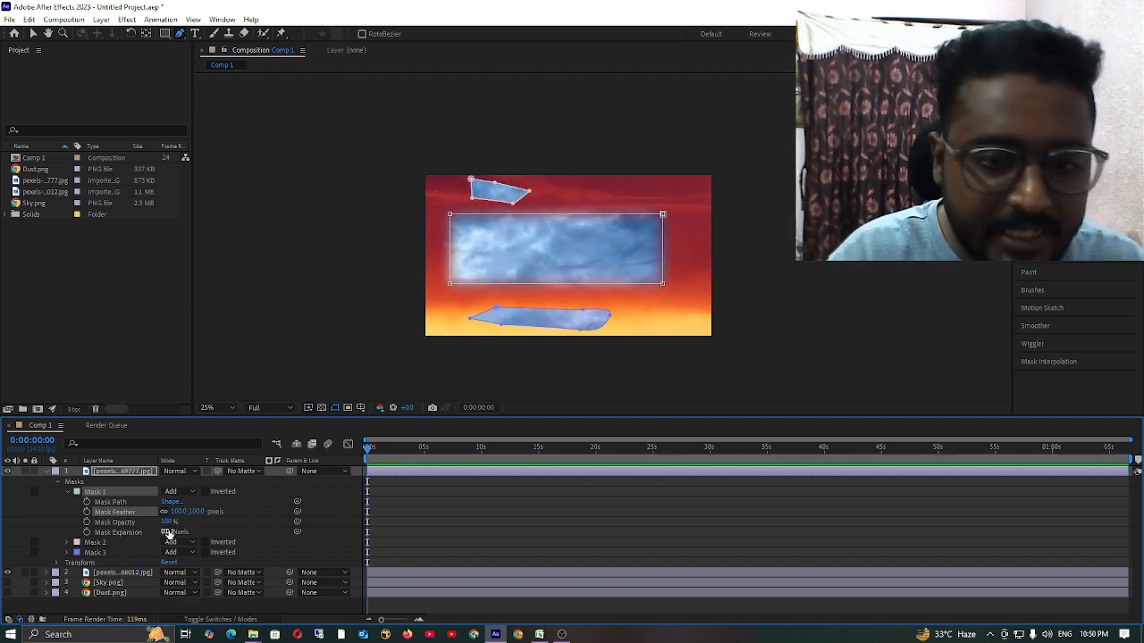
pyautogui.moveTo(169, 533); pyautogui.dragTo(203, 559)
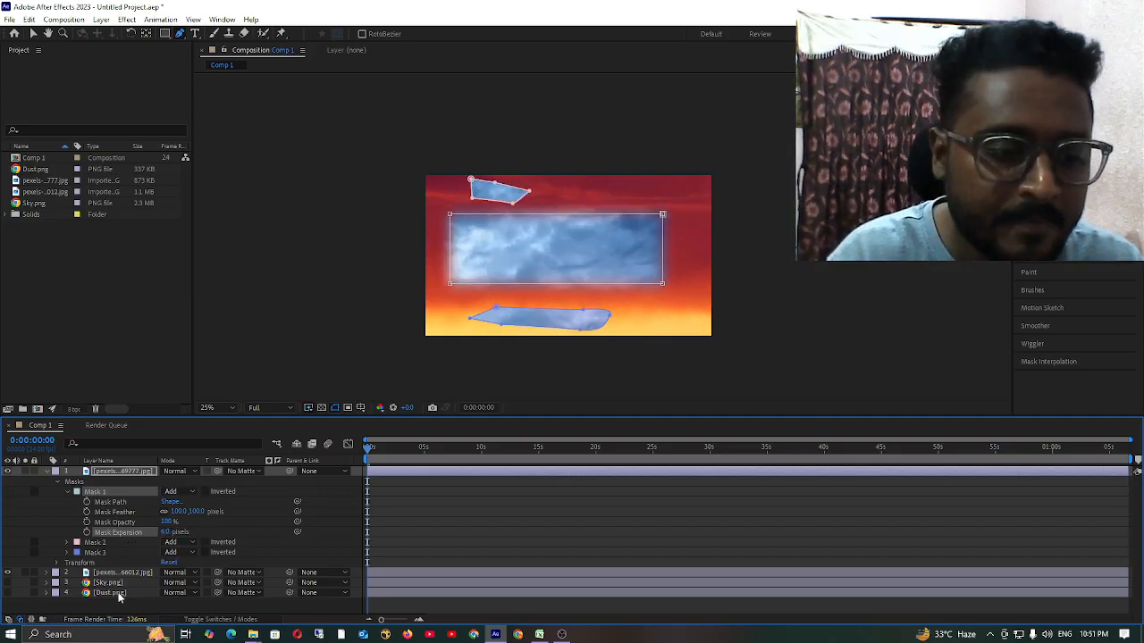
# Expand the properties of Mask 2 and set its mask expansion to 13 pixels.
pyautogui.click(93, 543)
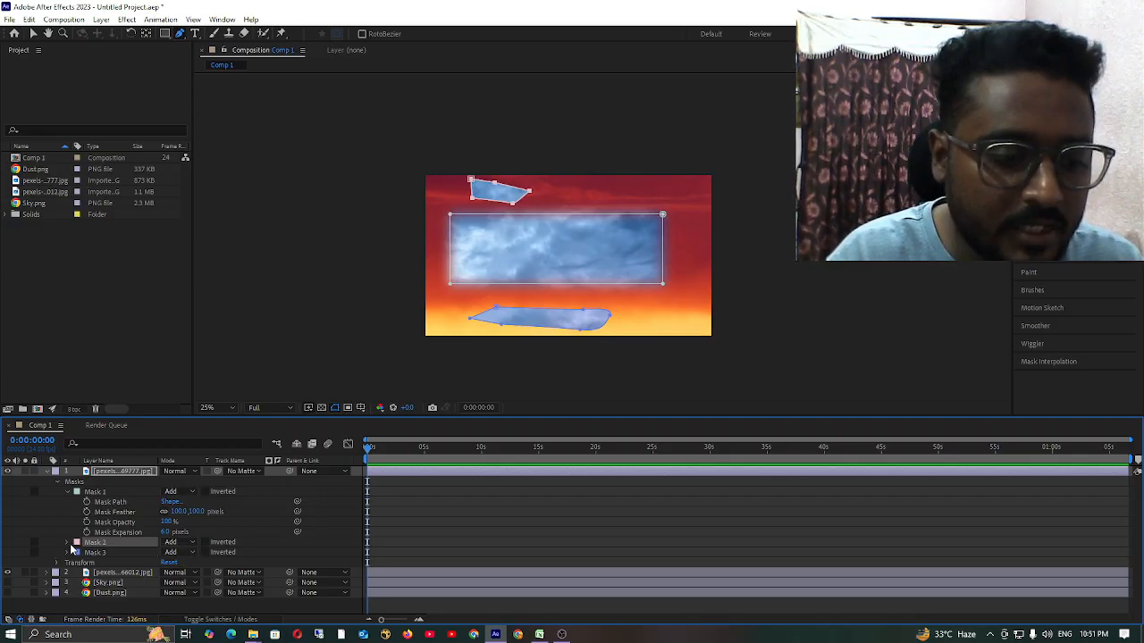
pyautogui.click(68, 544)
pyautogui.scroll(-1, 139, 559)
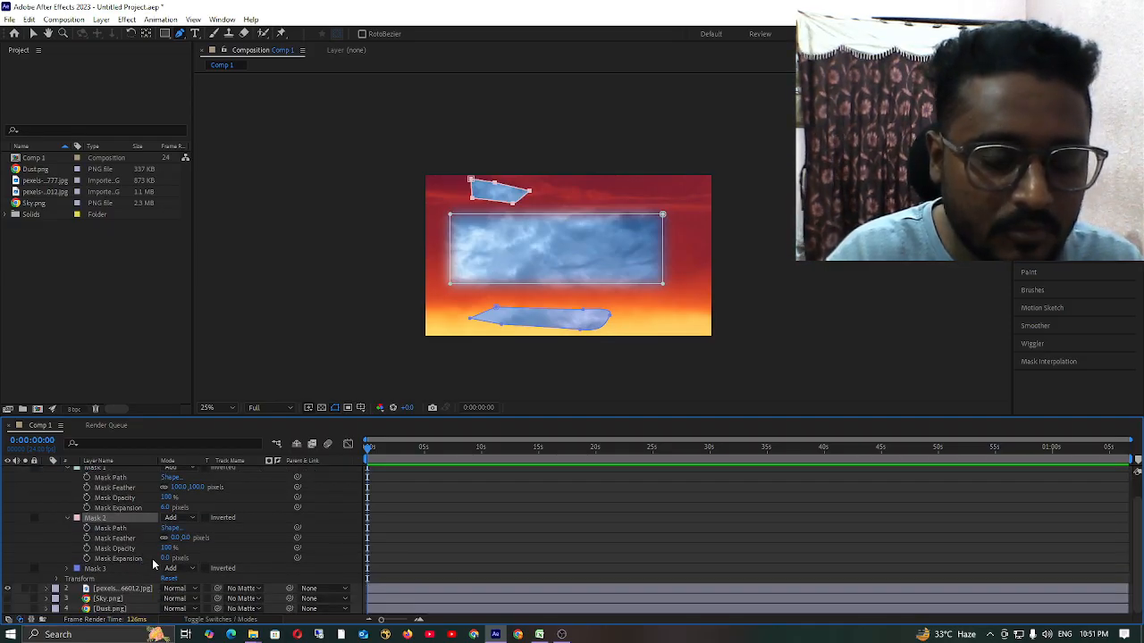
pyautogui.moveTo(163, 561); pyautogui.dragTo(204, 569)
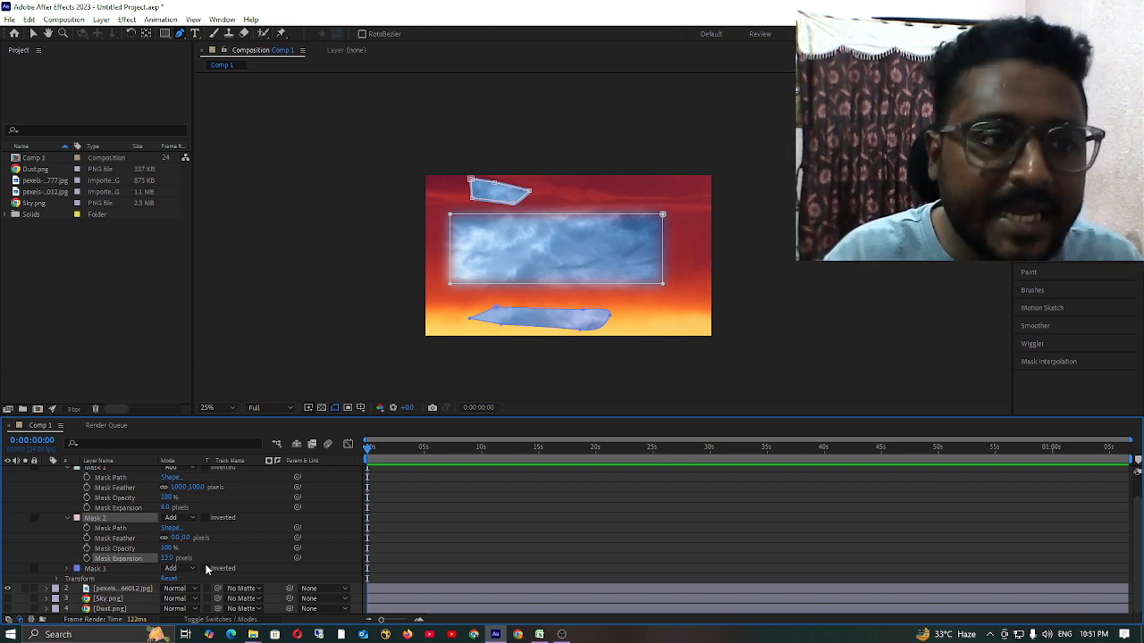
# Delete the masked cloud layer and all other image layers from the composition, and select the Solids folder in the project.
pyautogui.scroll(2, 127, 502)
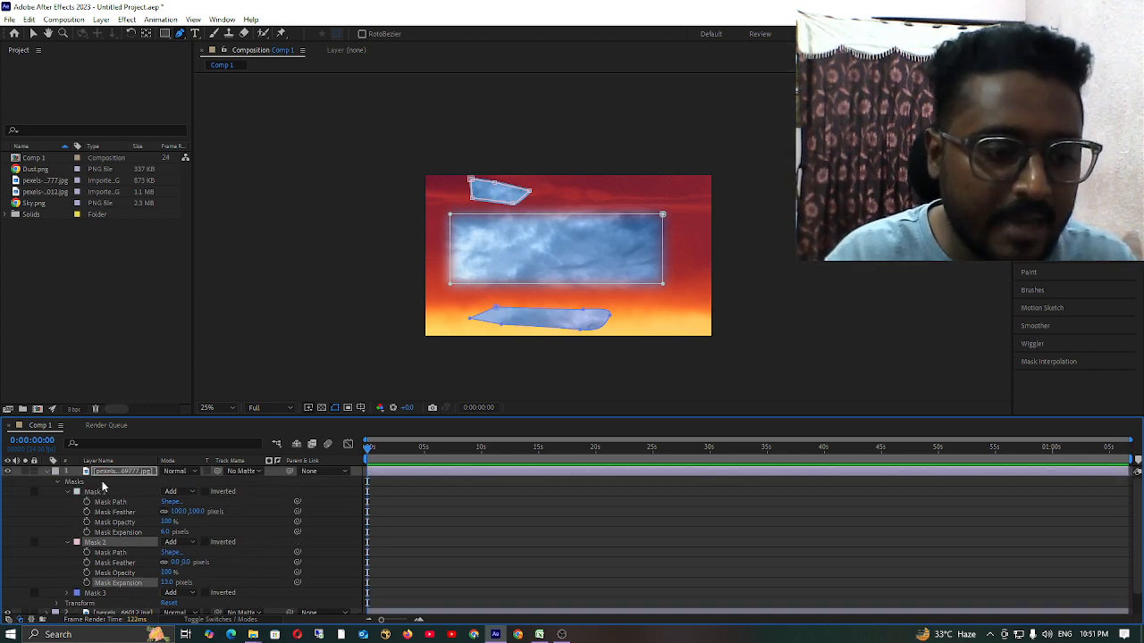
pyautogui.click(104, 473)
pyautogui.press('Delete')
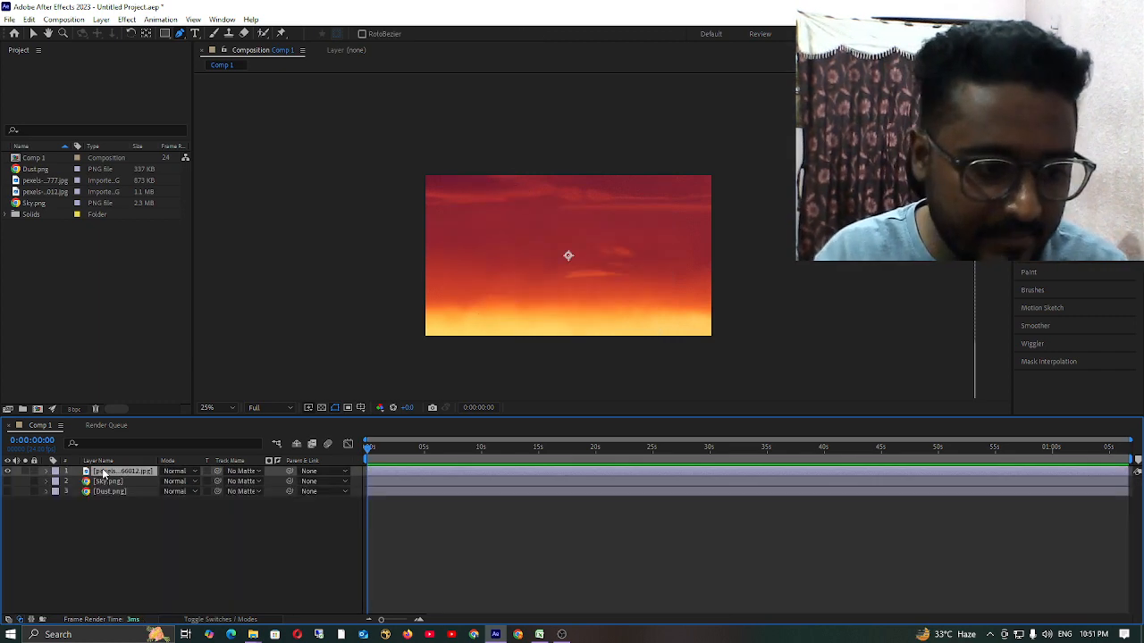
pyautogui.click(123, 464)
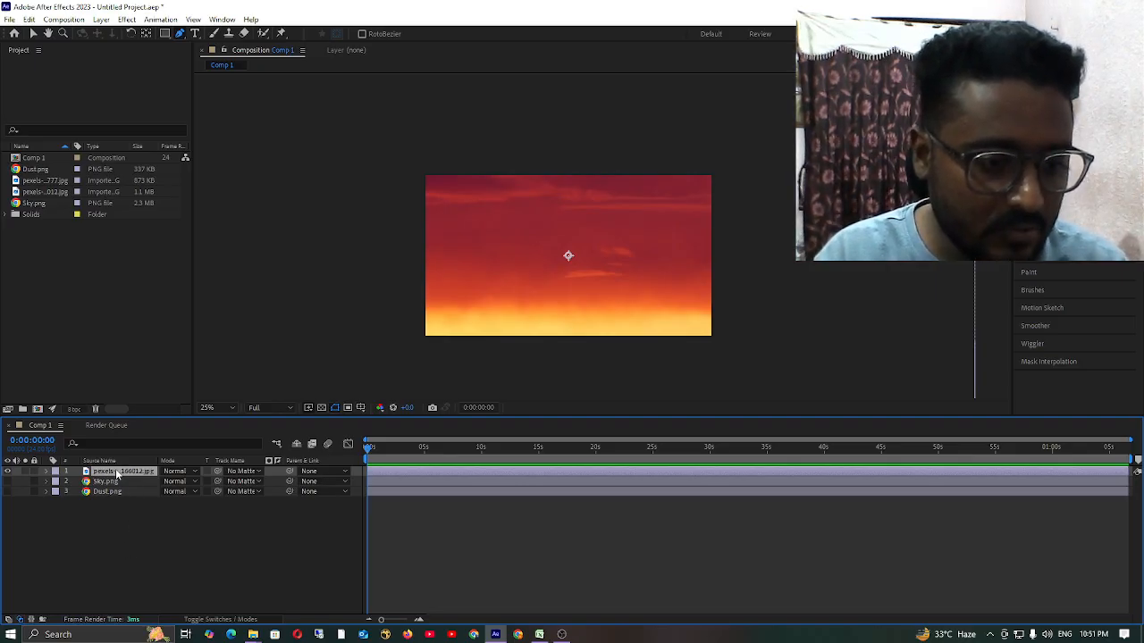
pyautogui.press('Delete')
pyautogui.click(116, 472)
pyautogui.press('Delete')
pyautogui.click(115, 473)
pyautogui.press('Delete')
pyautogui.click(54, 214)
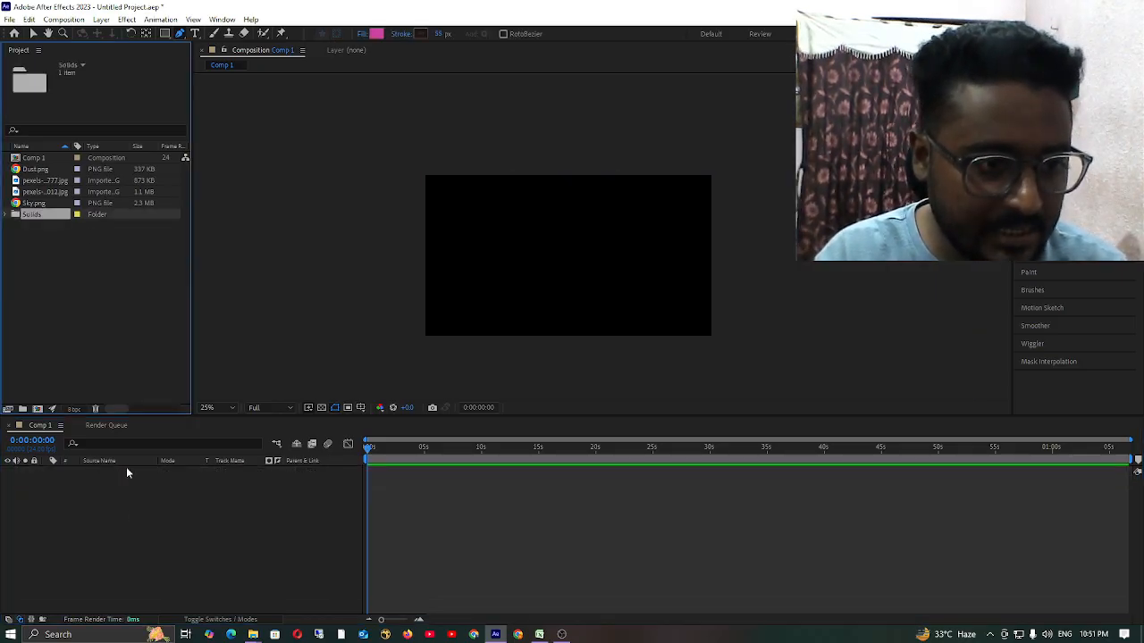
# Import v01.ai from the ai folder as footage with merged layers and add it to the Comp 1 timeline.
pyautogui.click(123, 293)
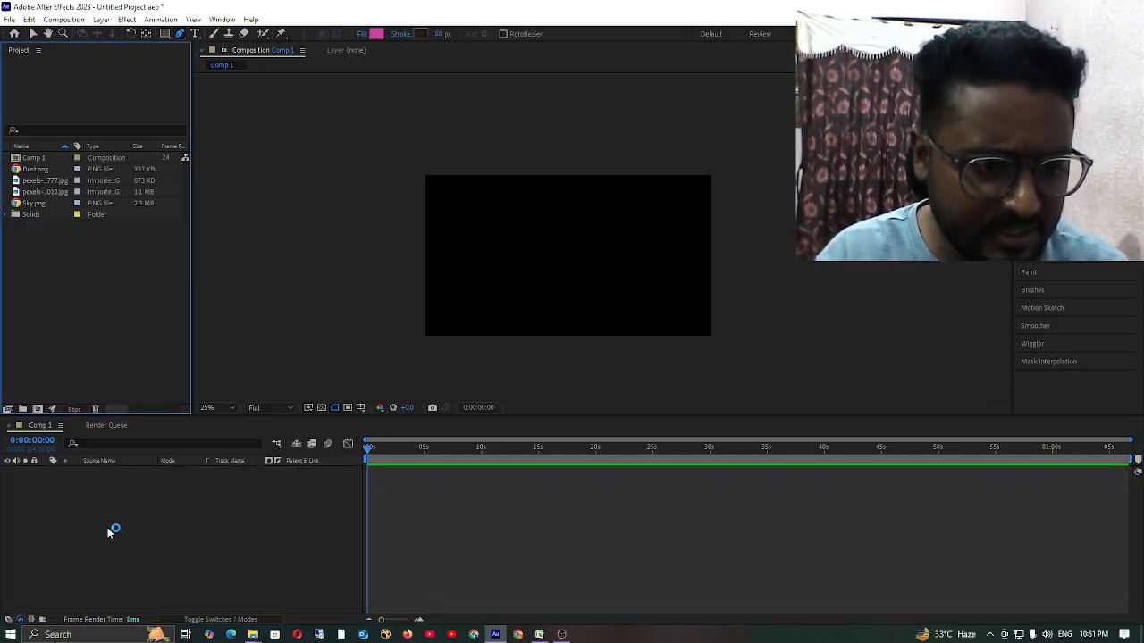
pyautogui.click(141, 568)
pyautogui.click(1076, 7)
pyautogui.click(532, 348)
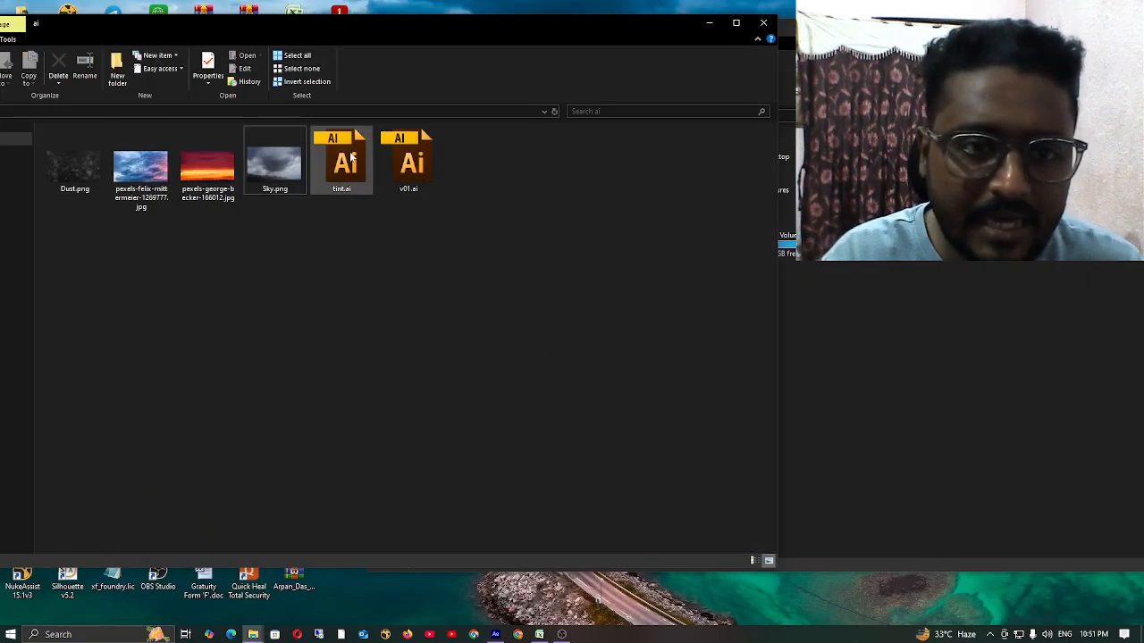
pyautogui.moveTo(415, 170); pyautogui.dragTo(89, 318)
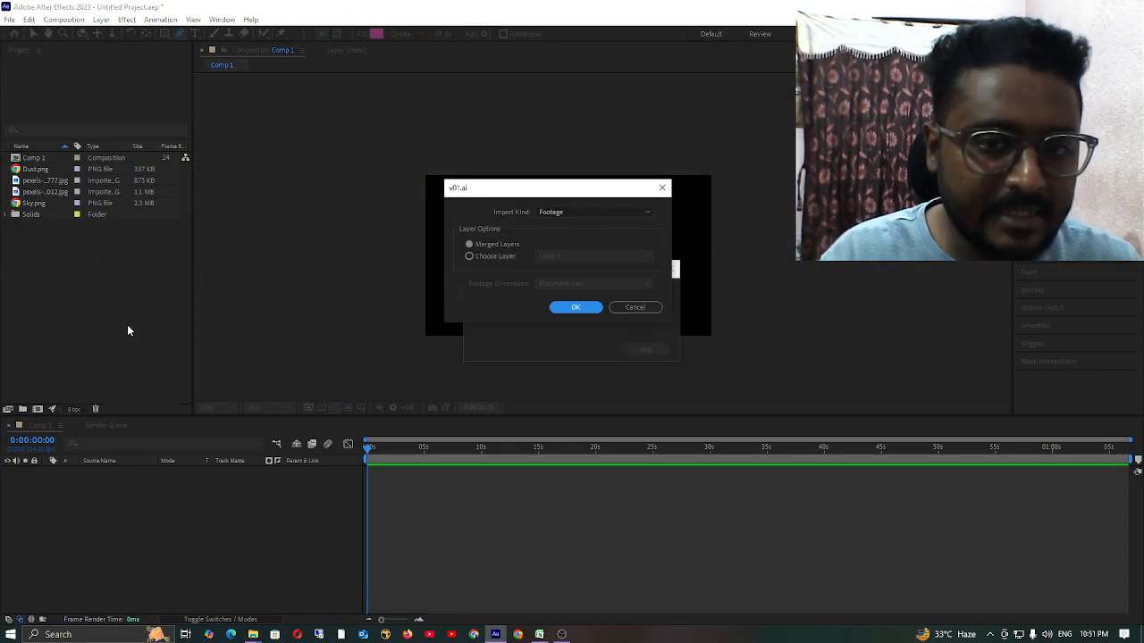
pyautogui.click(572, 308)
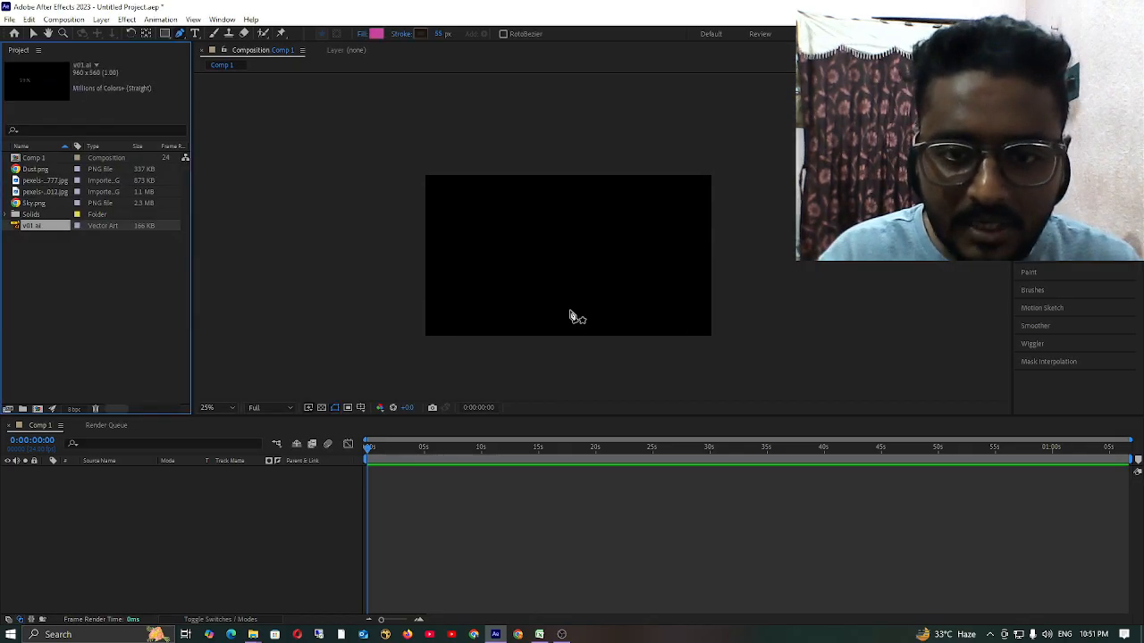
pyautogui.moveTo(41, 228); pyautogui.dragTo(132, 490)
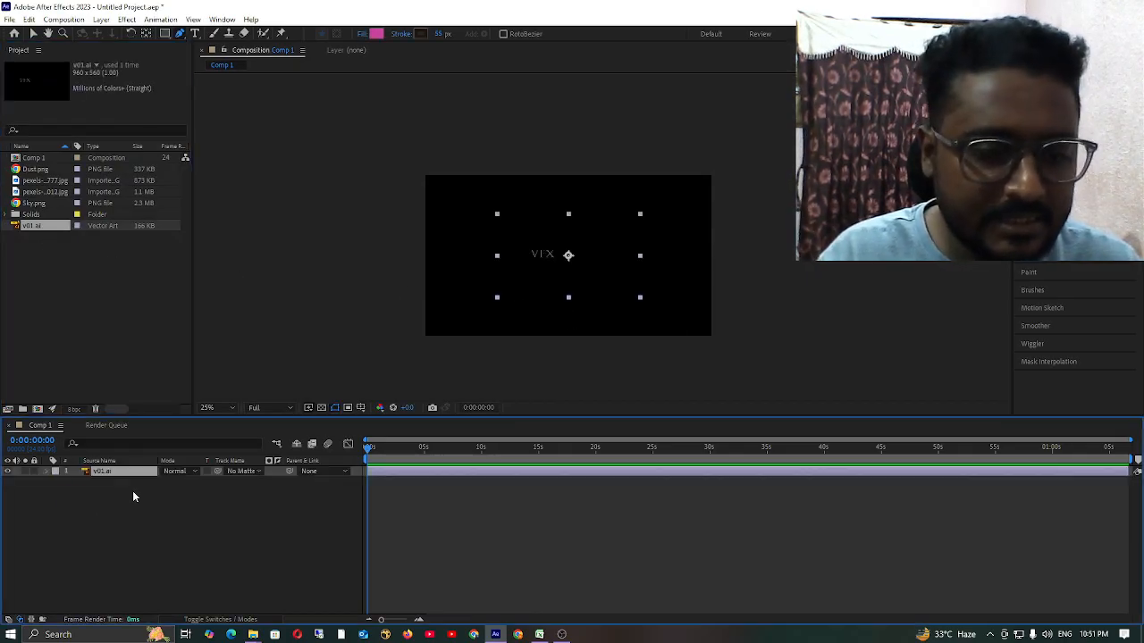
pyautogui.click(76, 560)
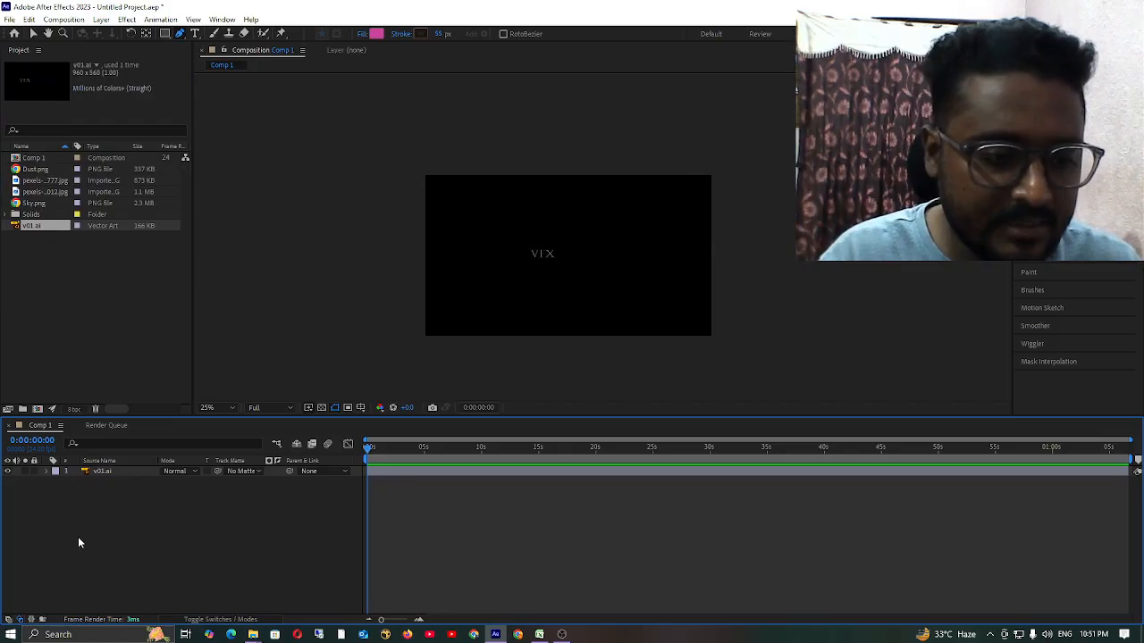
# Create a deep orange solid layer and place it beneath the v01.ai layer.
pyautogui.rightClick(77, 537)
pyautogui.moveTo(125, 394)
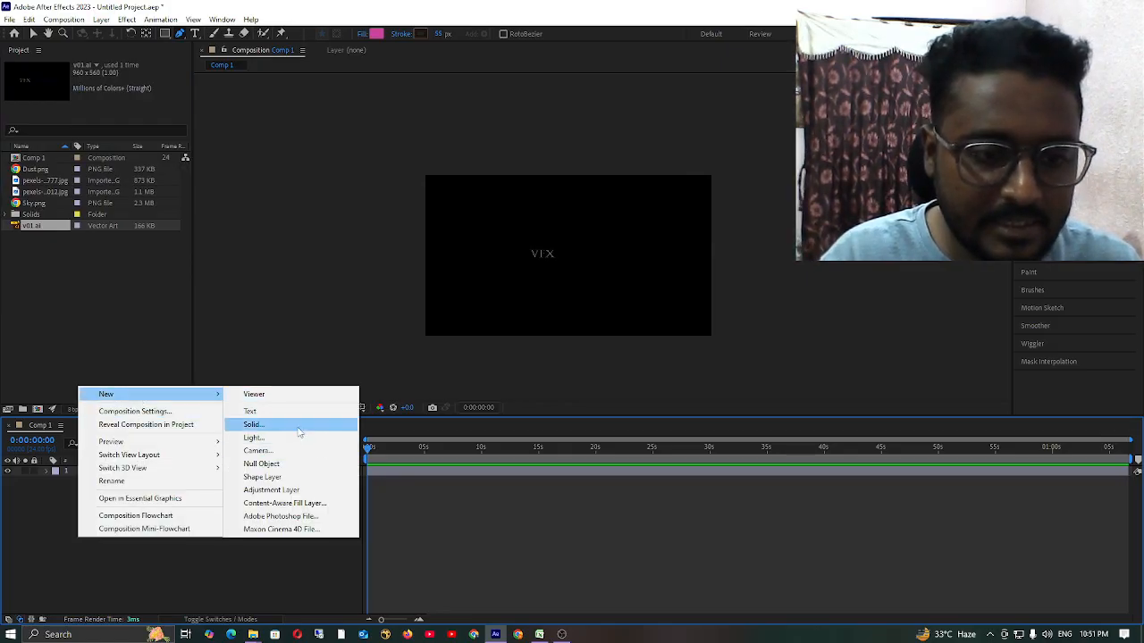
pyautogui.click(302, 425)
pyautogui.click(613, 424)
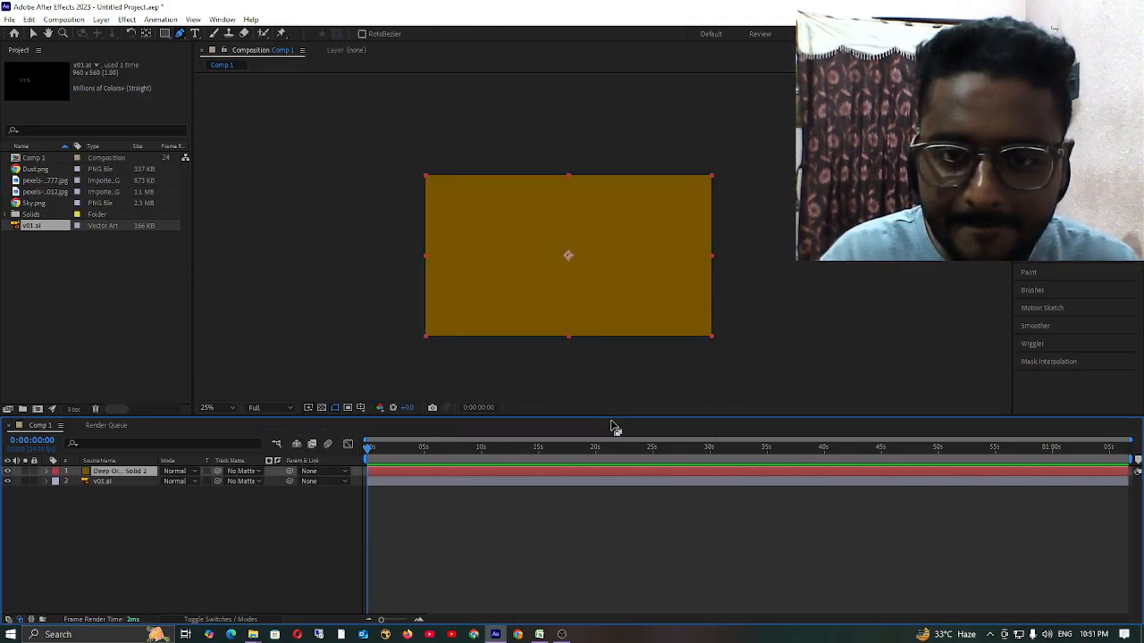
pyautogui.click(115, 543)
pyautogui.moveTo(132, 471); pyautogui.dragTo(135, 487)
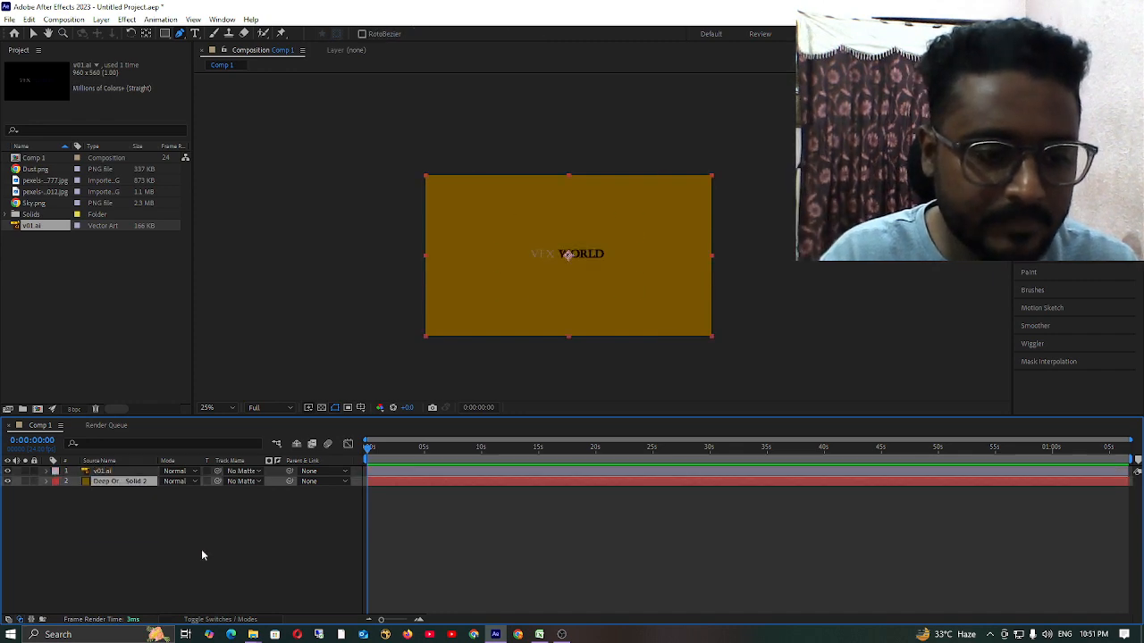
# Examine the VFX WORLD artwork against the solid background at different magnifications.
pyautogui.scroll(4, 605, 274)
pyautogui.scroll(-1, 579, 265)
pyautogui.moveTo(577, 268); pyautogui.dragTo(703, 233)
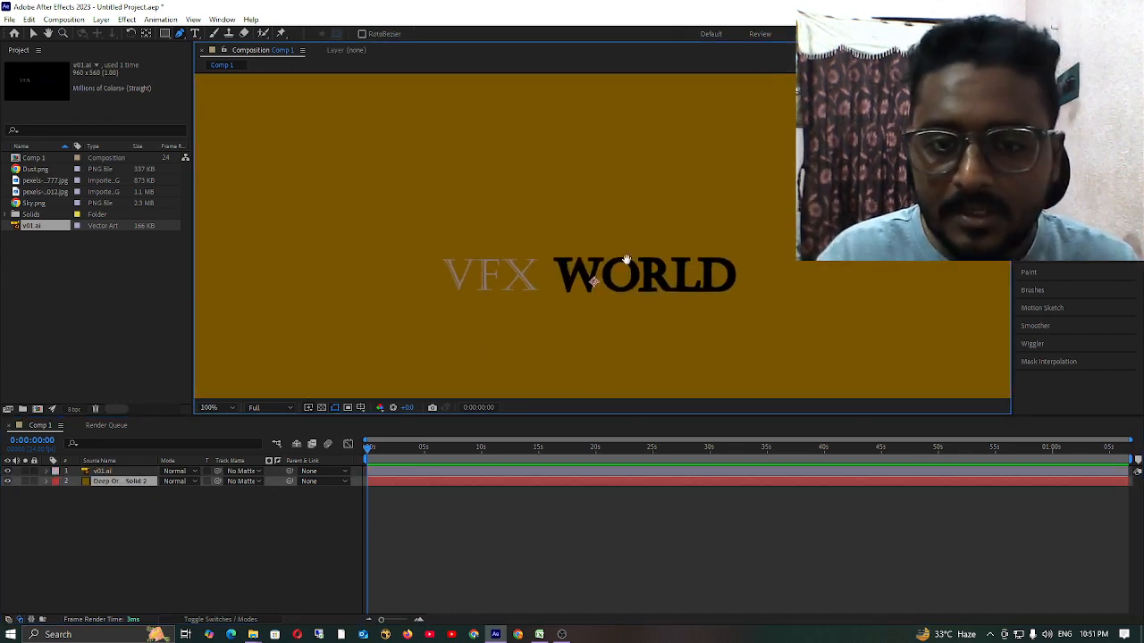
pyautogui.moveTo(627, 260); pyautogui.dragTo(657, 224)
pyautogui.scroll(2, 638, 230)
pyautogui.scroll(-6, 638, 231)
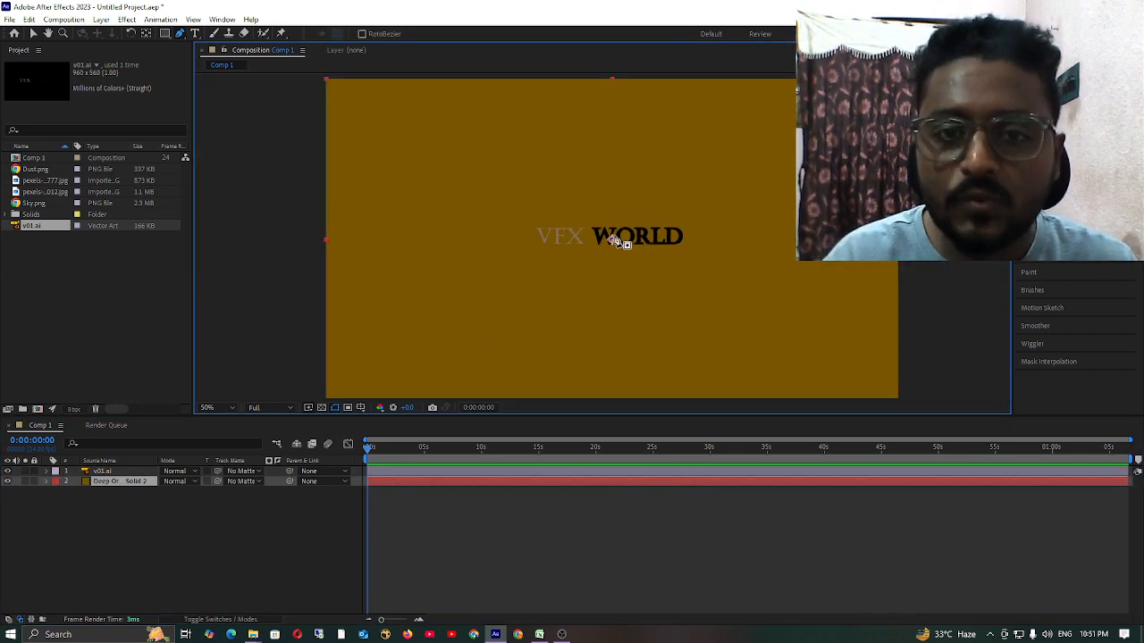
pyautogui.scroll(2, 617, 241)
# Reveal the v01.ai layer's scale, enlarge it freely to 252%, and set it to 300%.
pyautogui.click(107, 472)
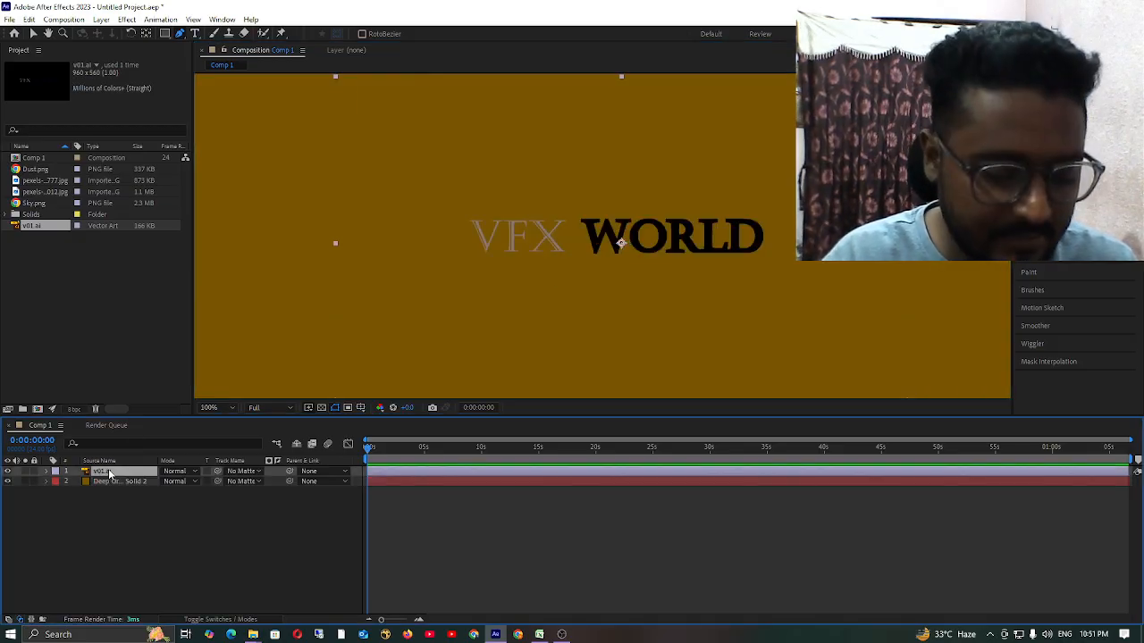
pyautogui.press('s')
pyautogui.moveTo(190, 482); pyautogui.dragTo(372, 460)
pyautogui.scroll(-4, 620, 242)
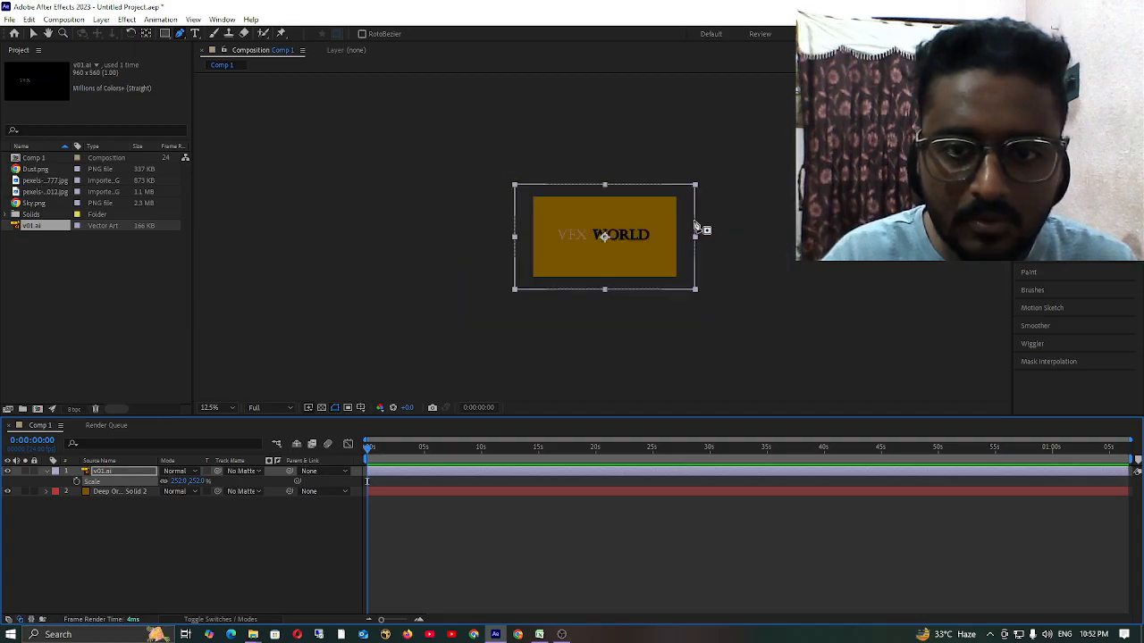
pyautogui.scroll(4, 694, 227)
pyautogui.scroll(-4, 615, 236)
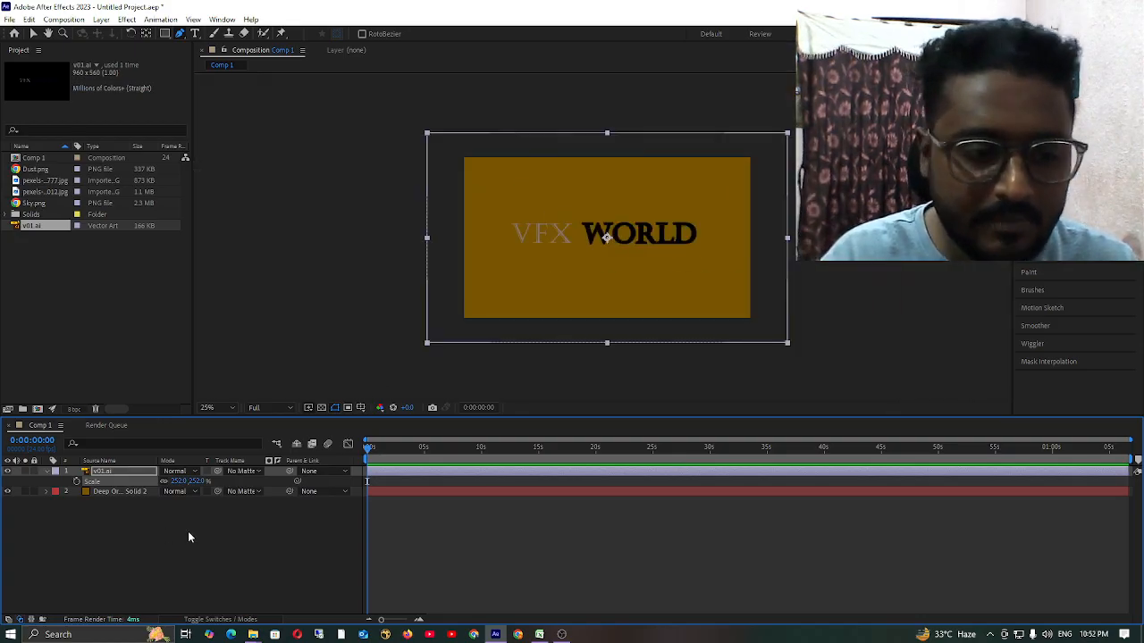
pyautogui.click(113, 506)
pyautogui.click(198, 482)
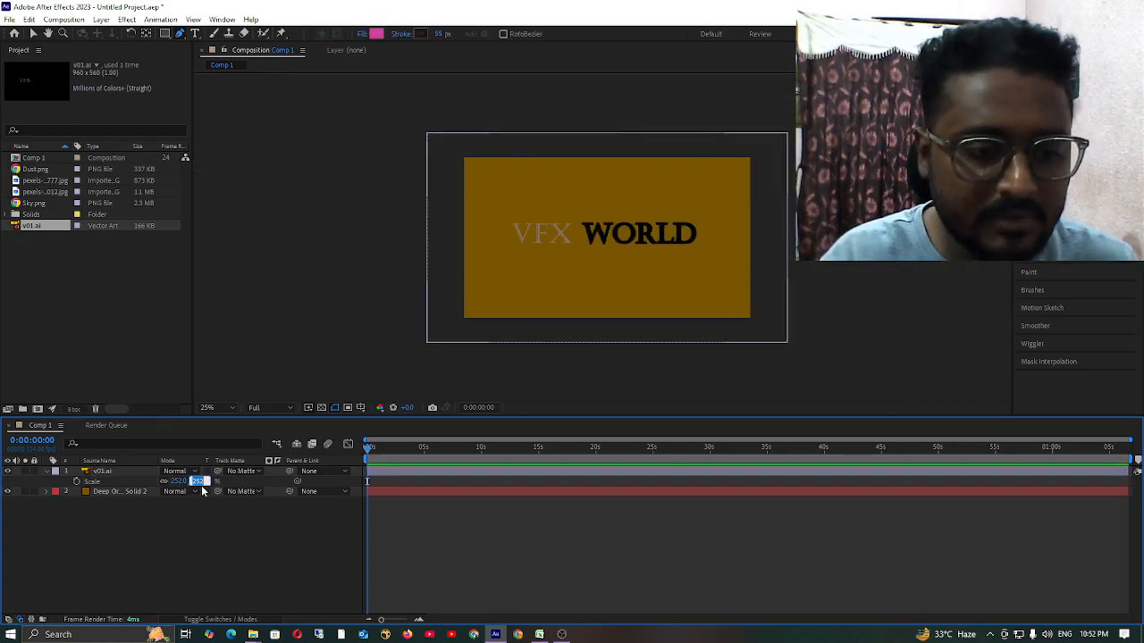
pyautogui.write('300')
pyautogui.press('Return')
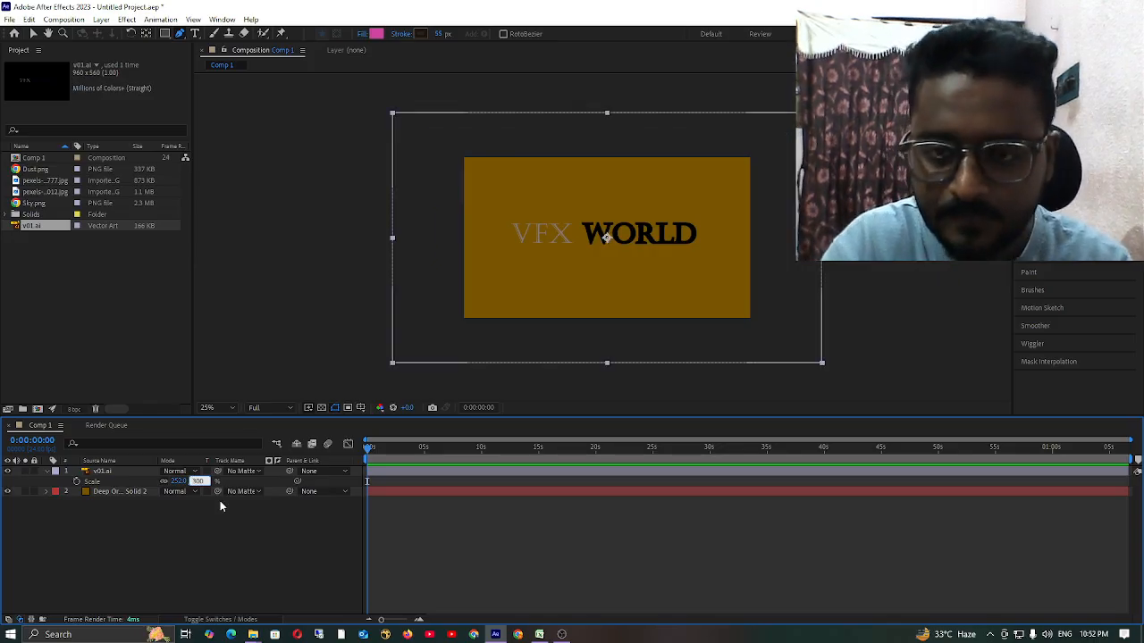
pyautogui.click(123, 506)
# Activate the Pan Behind tool and show layer names instead of source names in the timeline.
pyautogui.click(120, 473)
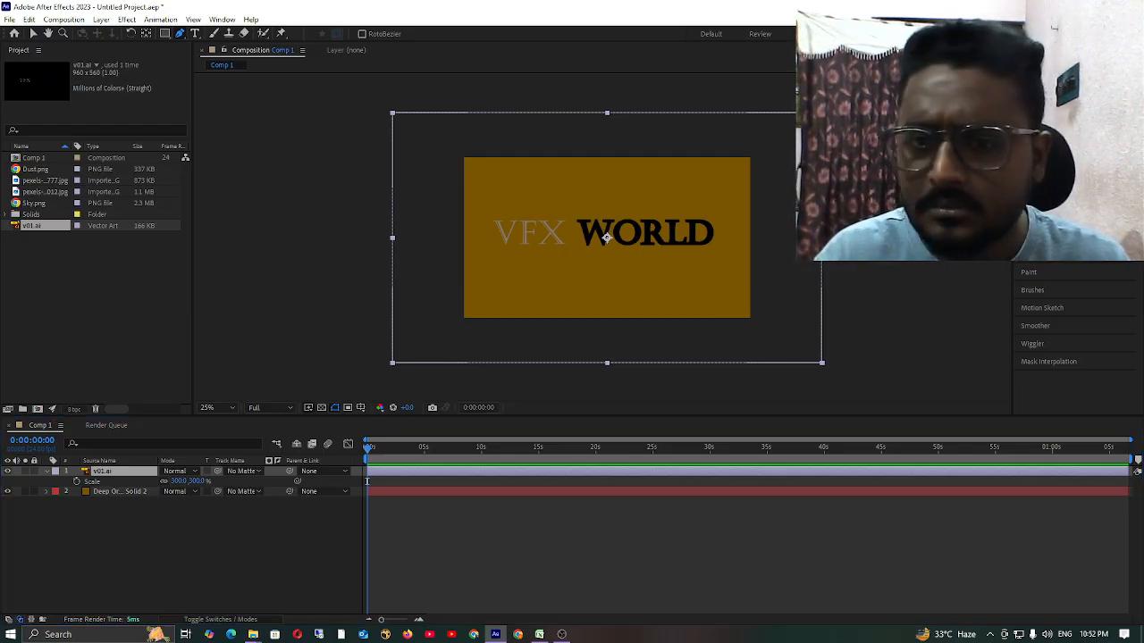
pyautogui.press('v')
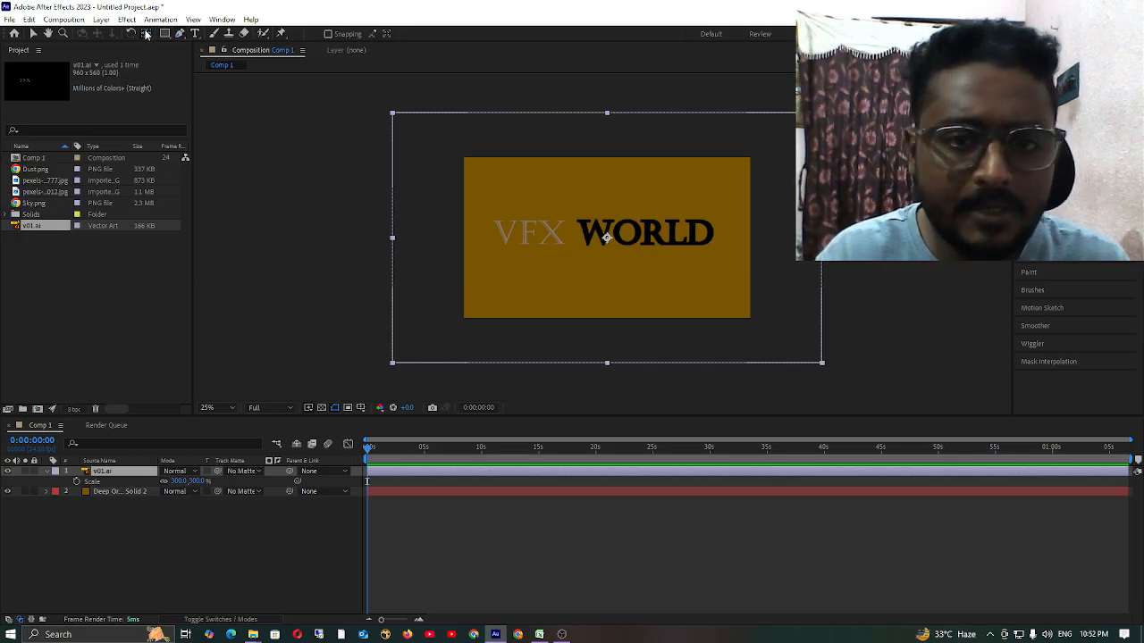
pyautogui.click(112, 493)
pyautogui.click(98, 460)
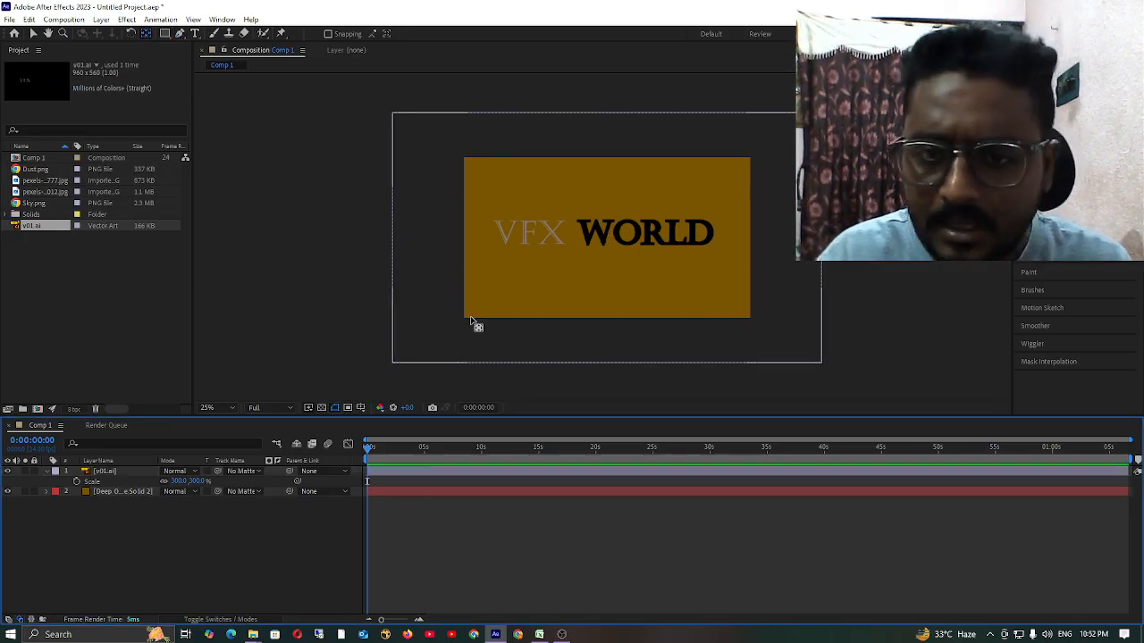
# Search the effects for "drop" and apply Drop Shadow to the v01.ai layer.
pyautogui.click(110, 471)
pyautogui.click(102, 408)
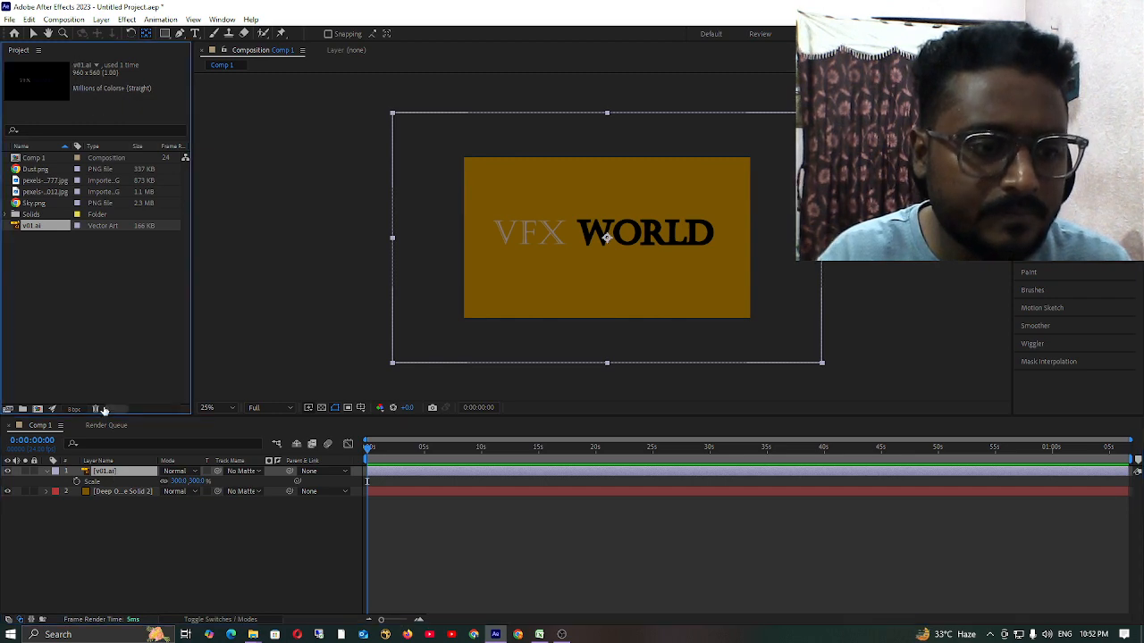
pyautogui.click(117, 550)
pyautogui.click(109, 472)
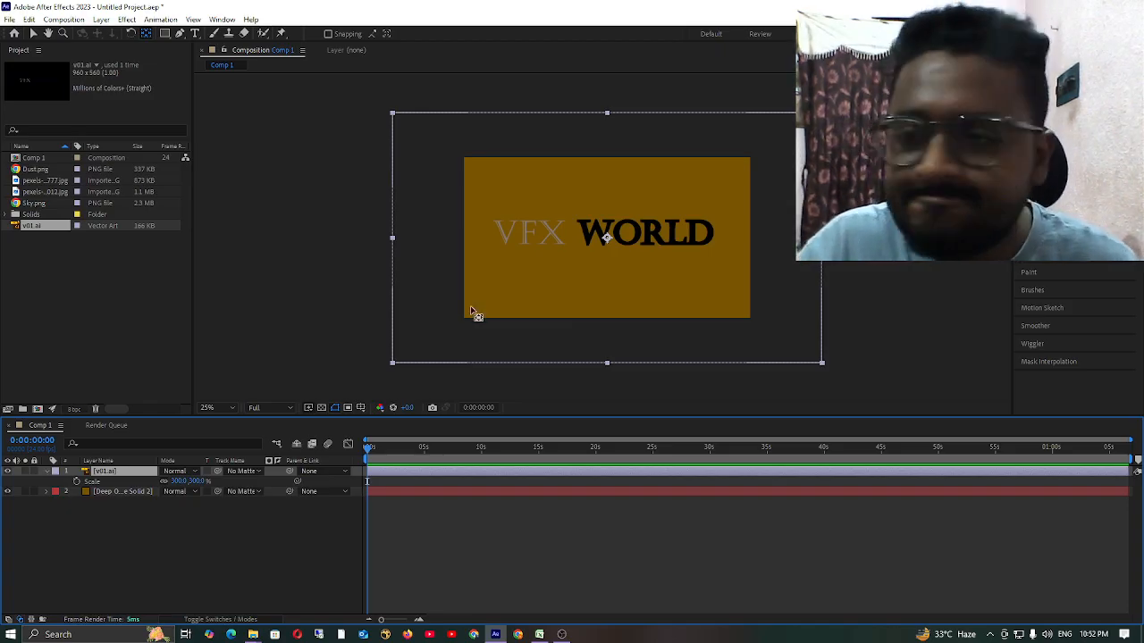
pyautogui.click(1043, 147)
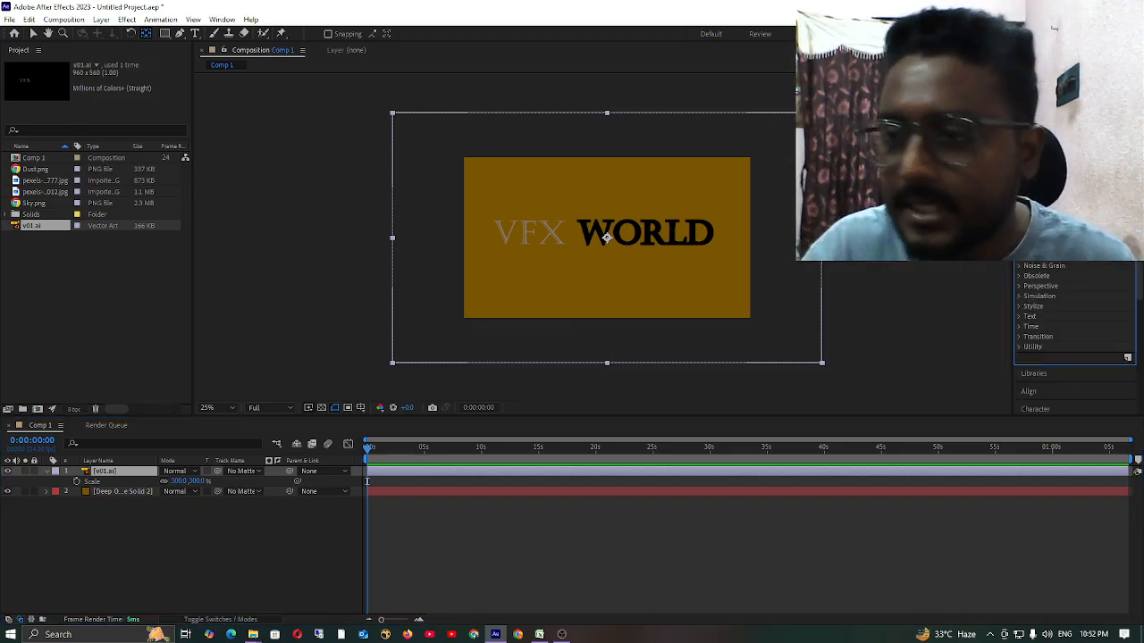
pyautogui.write('drop')
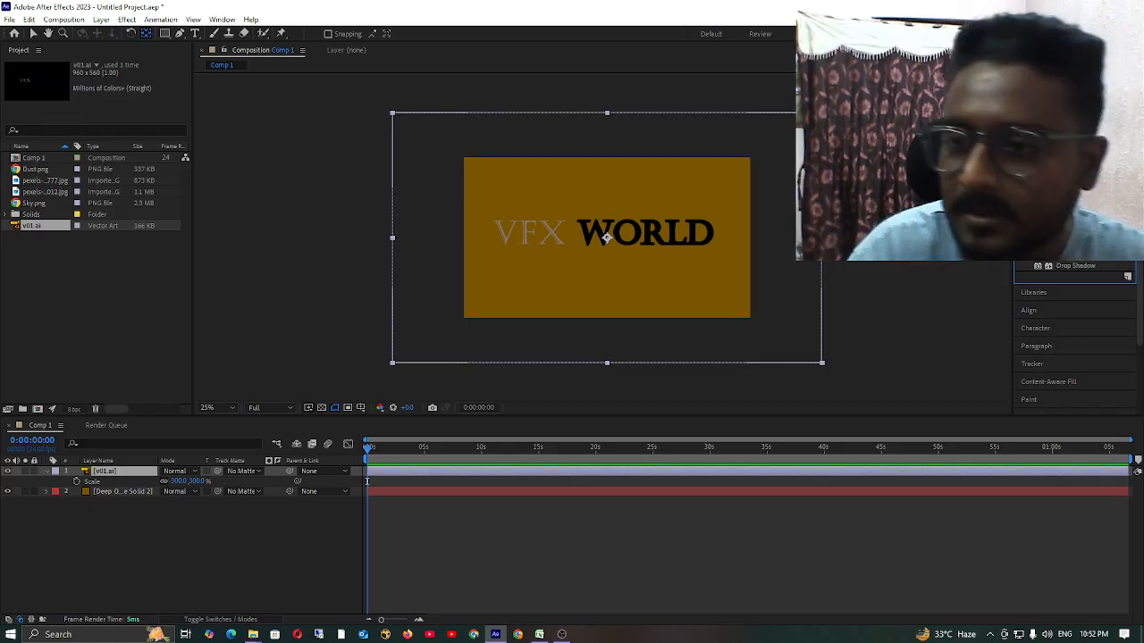
pyautogui.click(1088, 267)
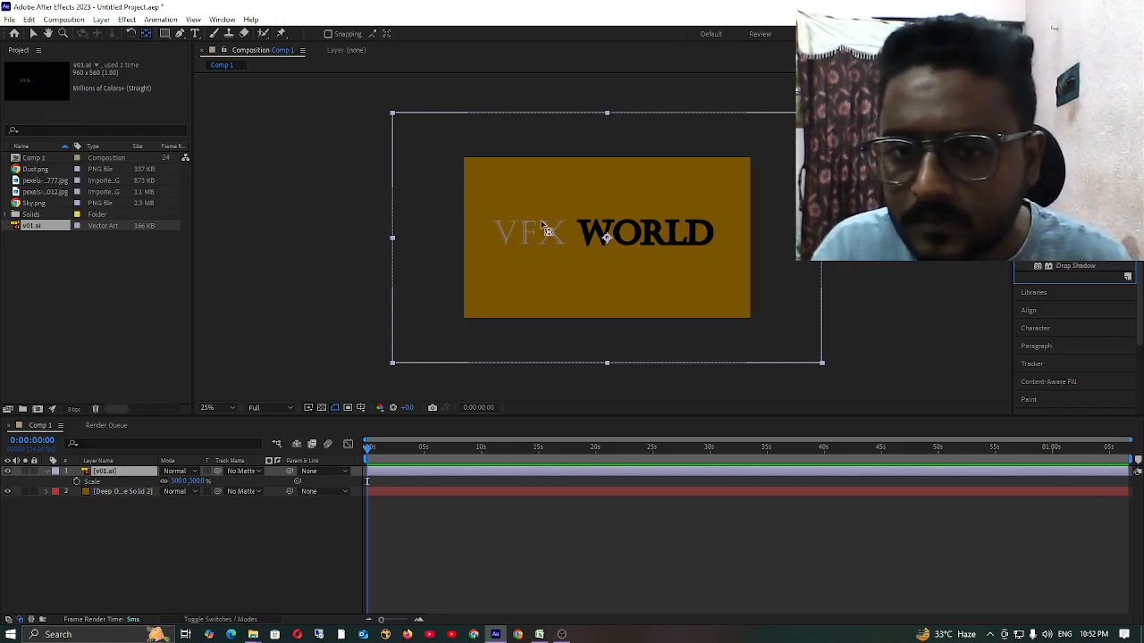
pyautogui.moveTo(1085, 264); pyautogui.dragTo(631, 237)
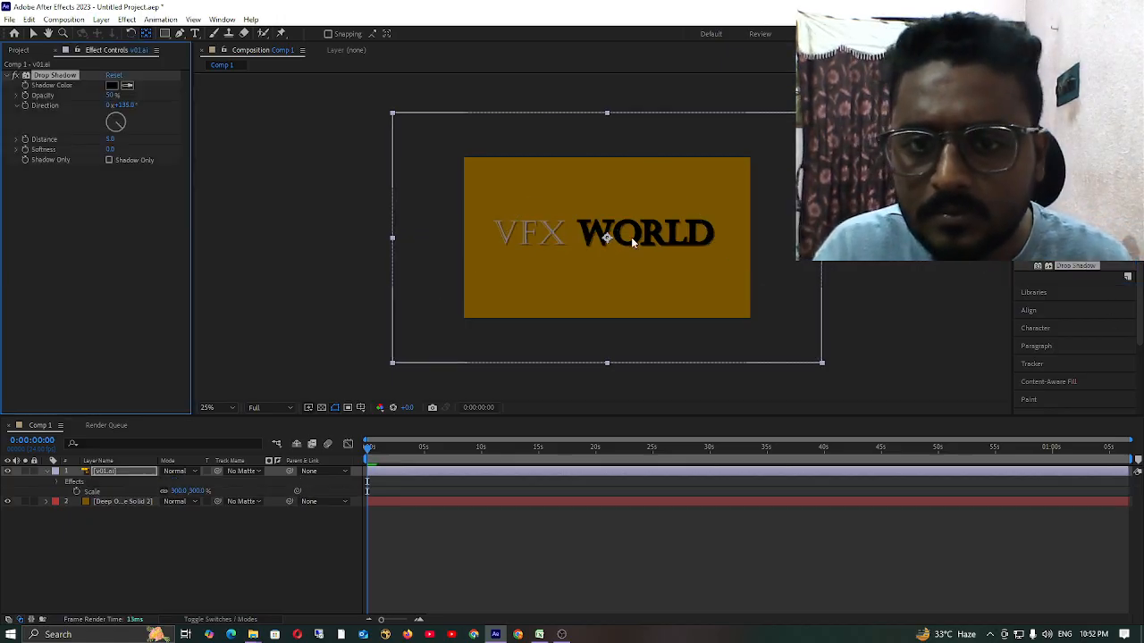
# Set the drop shadow's direction to 130°, distance to 3 and softness to 6.
pyautogui.click(125, 105)
pyautogui.write('130')
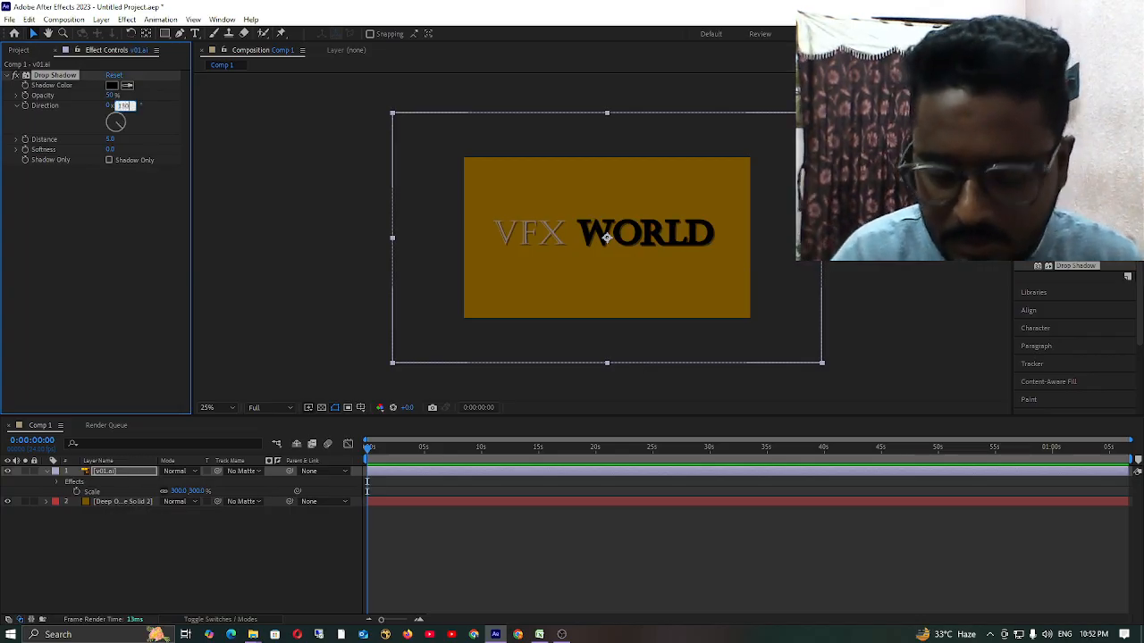
pyautogui.press('Return')
pyautogui.click(110, 140)
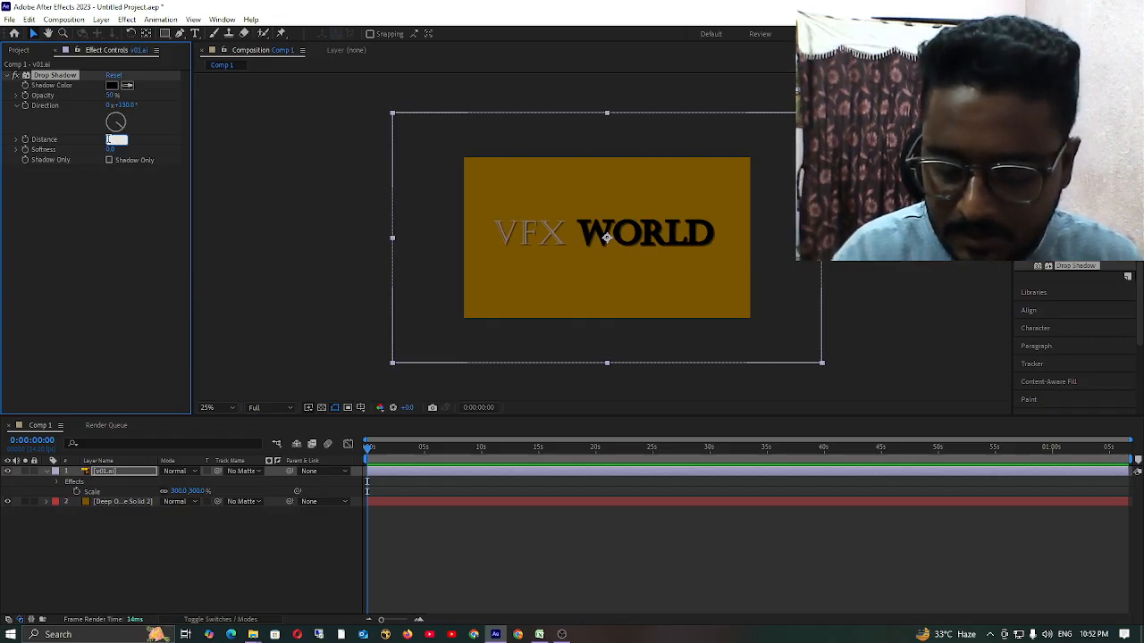
pyautogui.write('3')
pyautogui.press('Return')
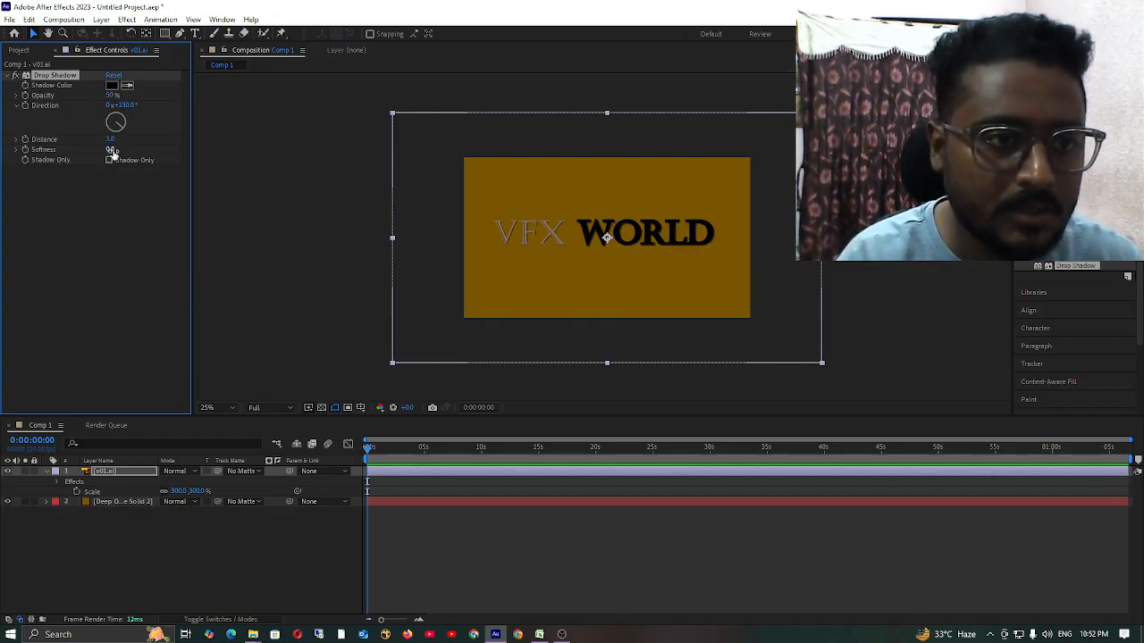
pyautogui.click(110, 149)
pyautogui.write('6')
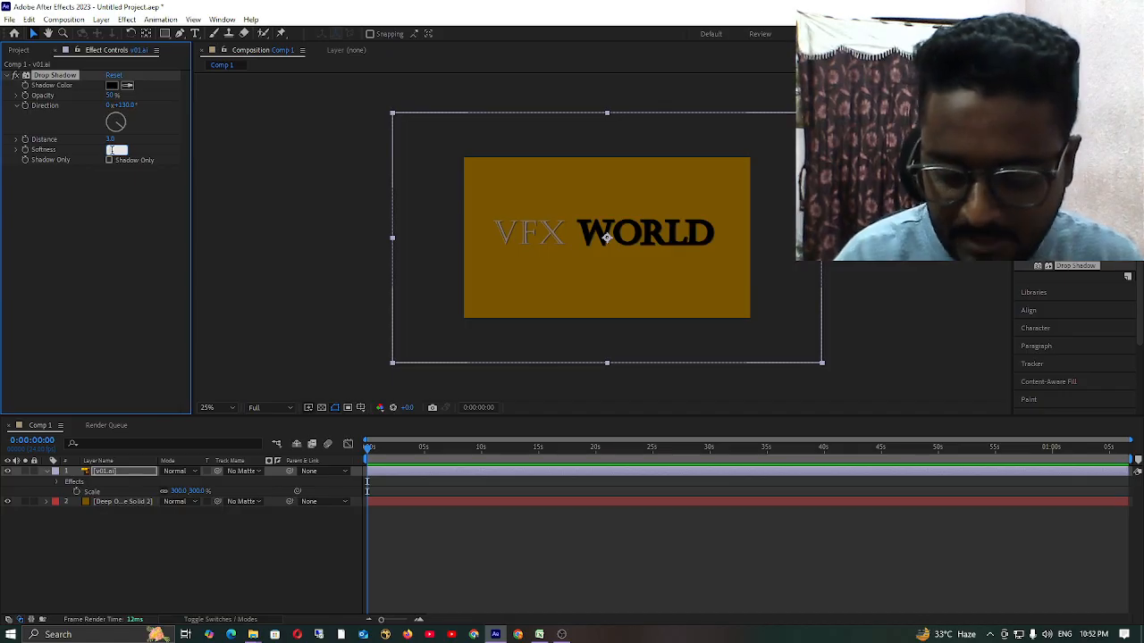
pyautogui.press('Return')
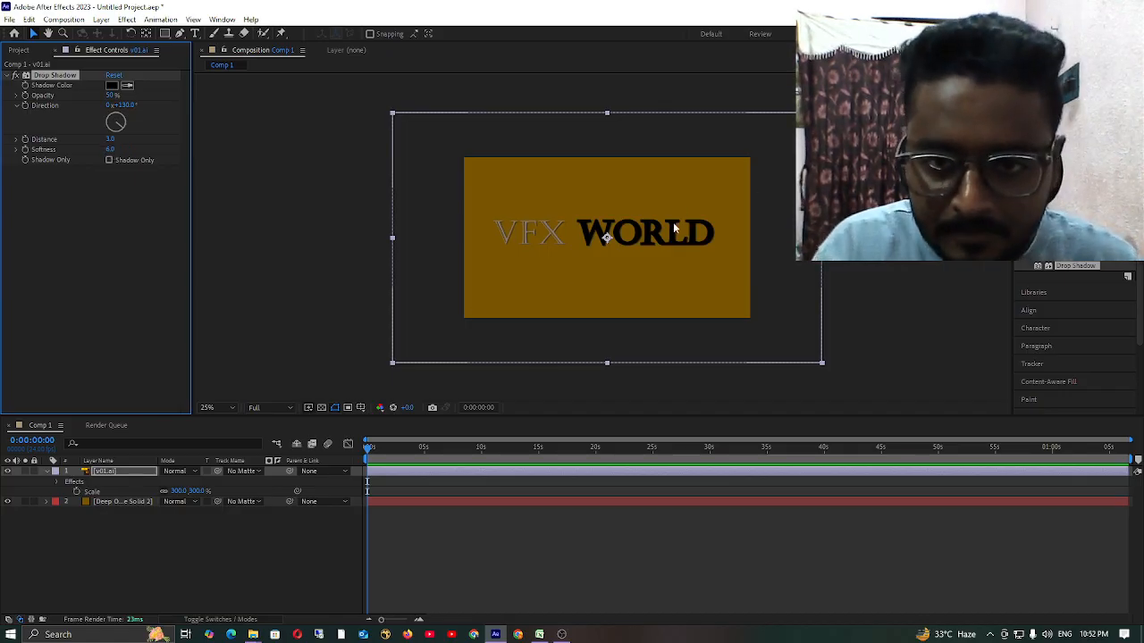
# Check the shadow around the lettering up close and set the drop shadow's distance to 5.
pyautogui.scroll(6, 661, 237)
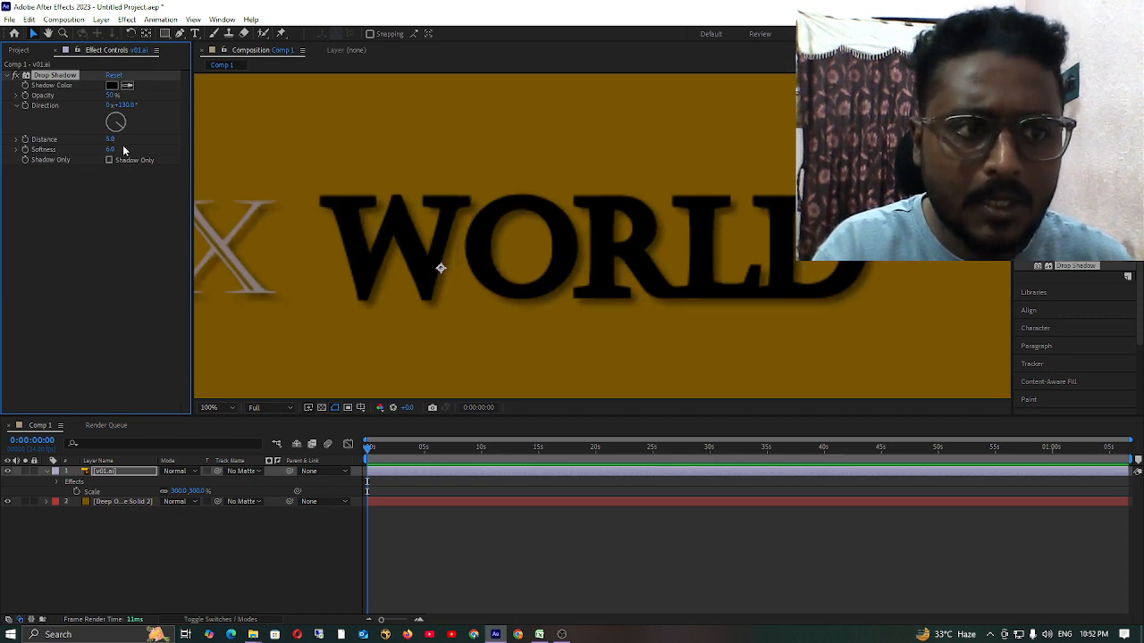
pyautogui.click(31, 309)
pyautogui.scroll(-4, 685, 230)
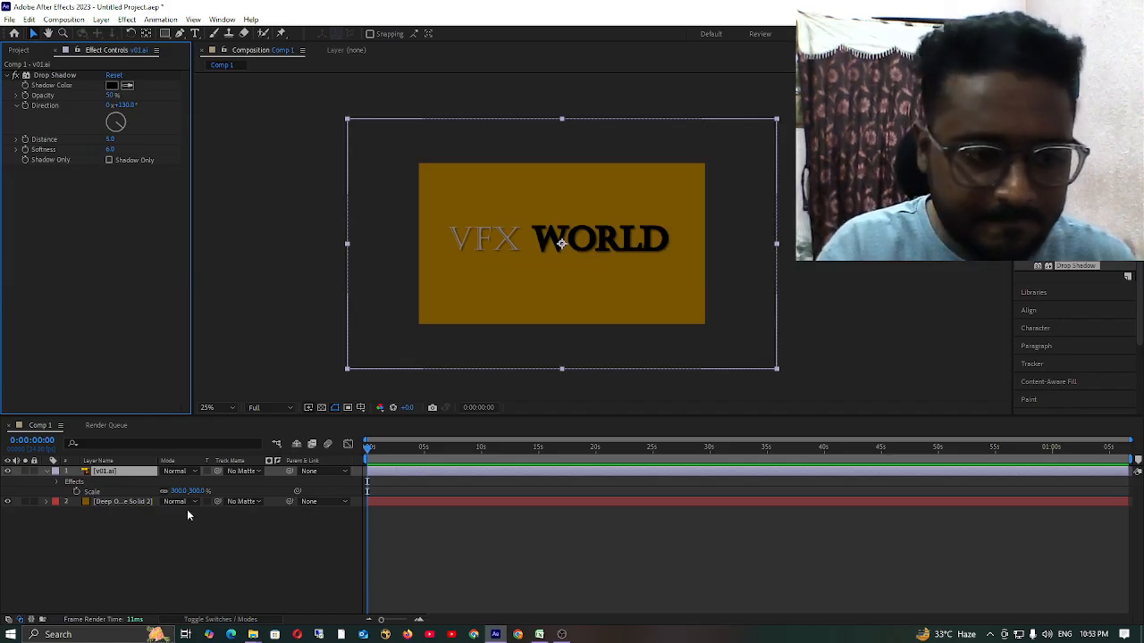
# Collapse the v01.ai layer's properties, duplicate the layer, and leave both copies deselected.
pyautogui.click(136, 544)
pyautogui.click(101, 476)
pyautogui.click(47, 472)
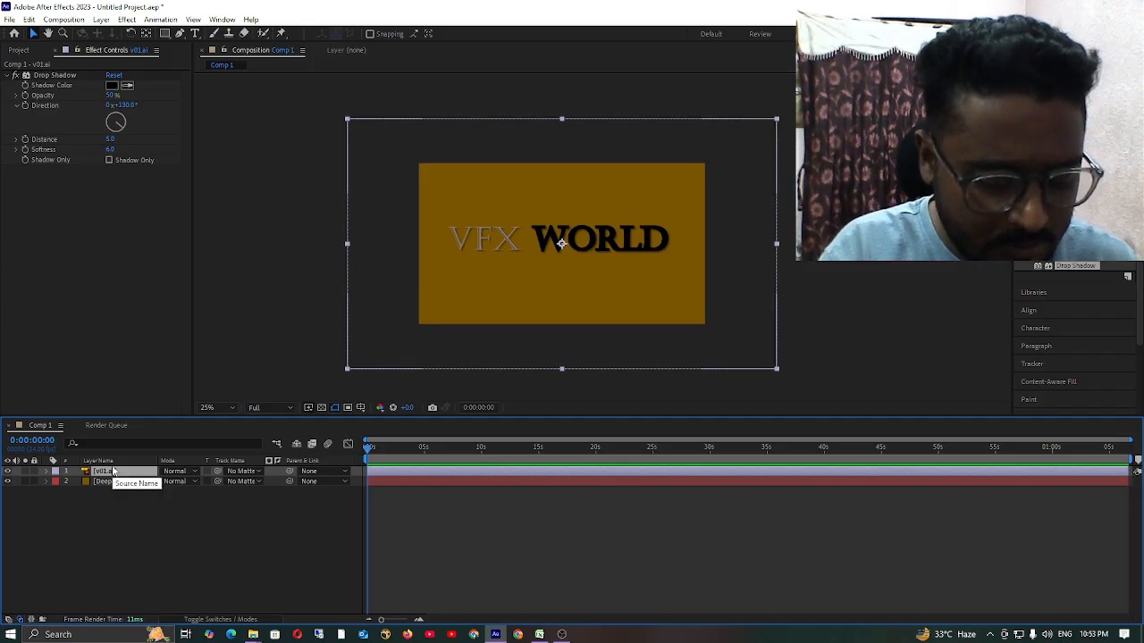
pyautogui.hotkey('ctrl', 'd')
pyautogui.click(161, 559)
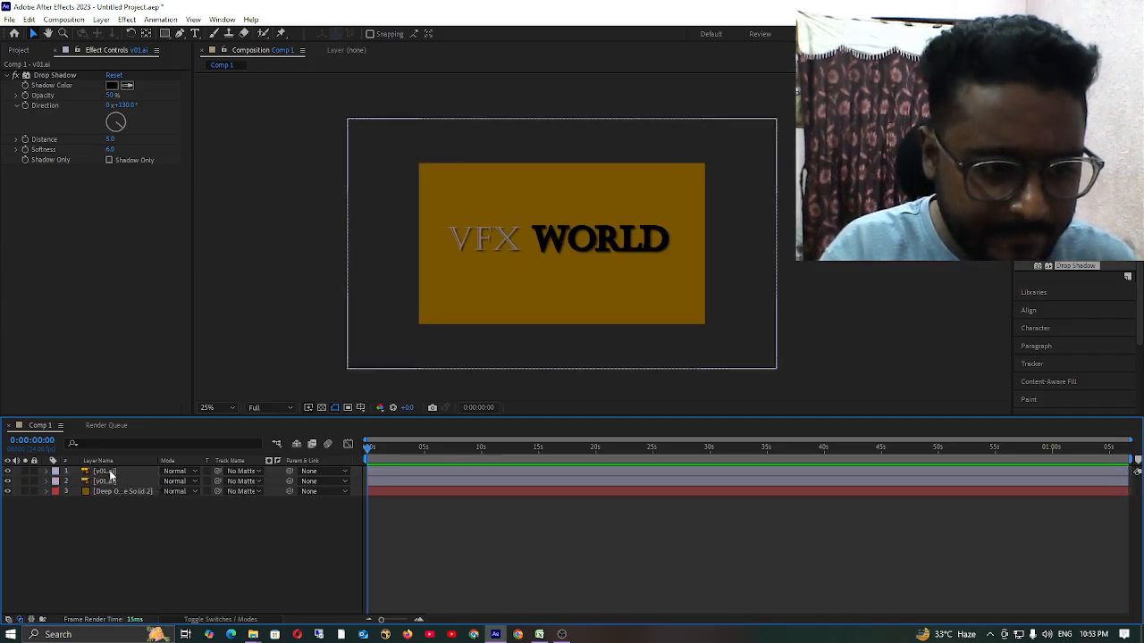
pyautogui.click(107, 472)
pyautogui.click(93, 533)
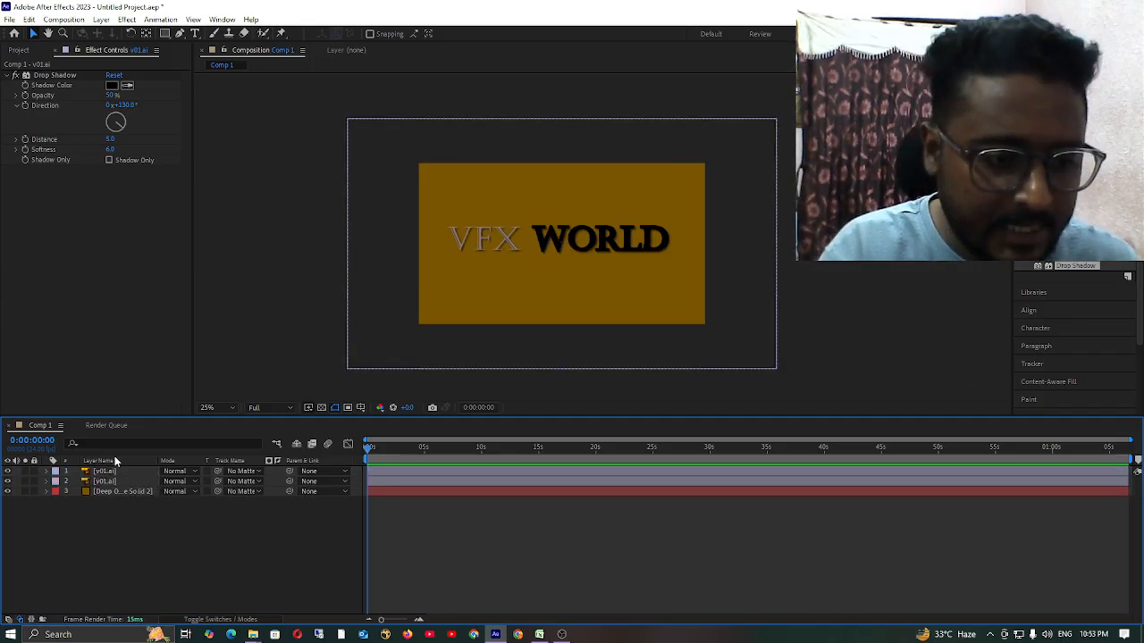
# Search the effects for "curv" and apply Curves to the upper v01.ai layer.
pyautogui.click(104, 472)
pyautogui.click(116, 483)
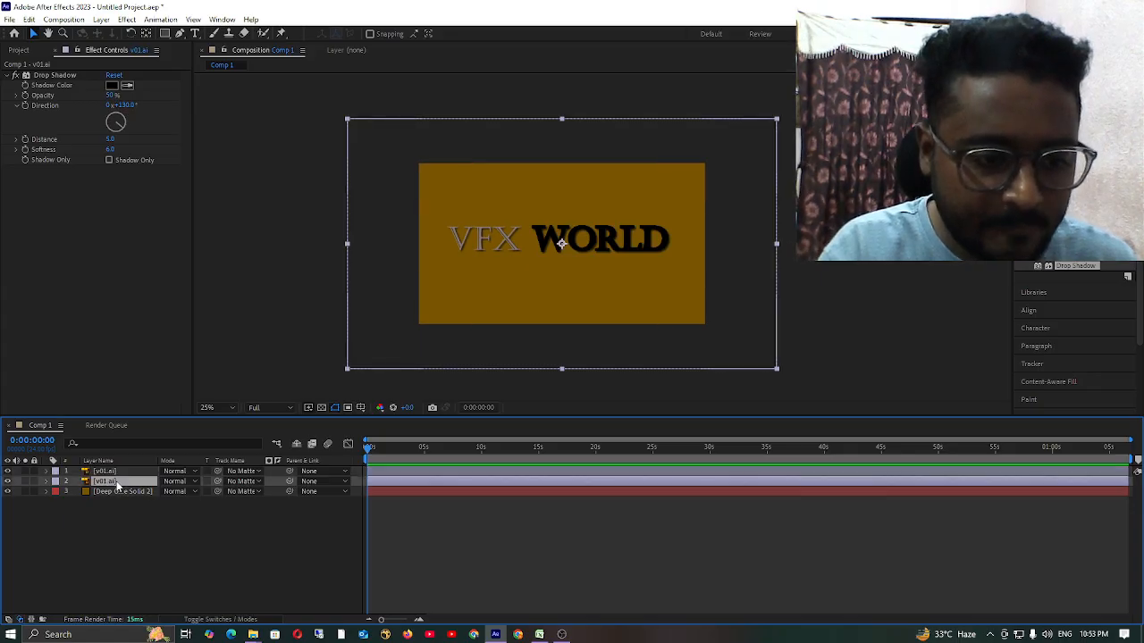
pyautogui.click(98, 473)
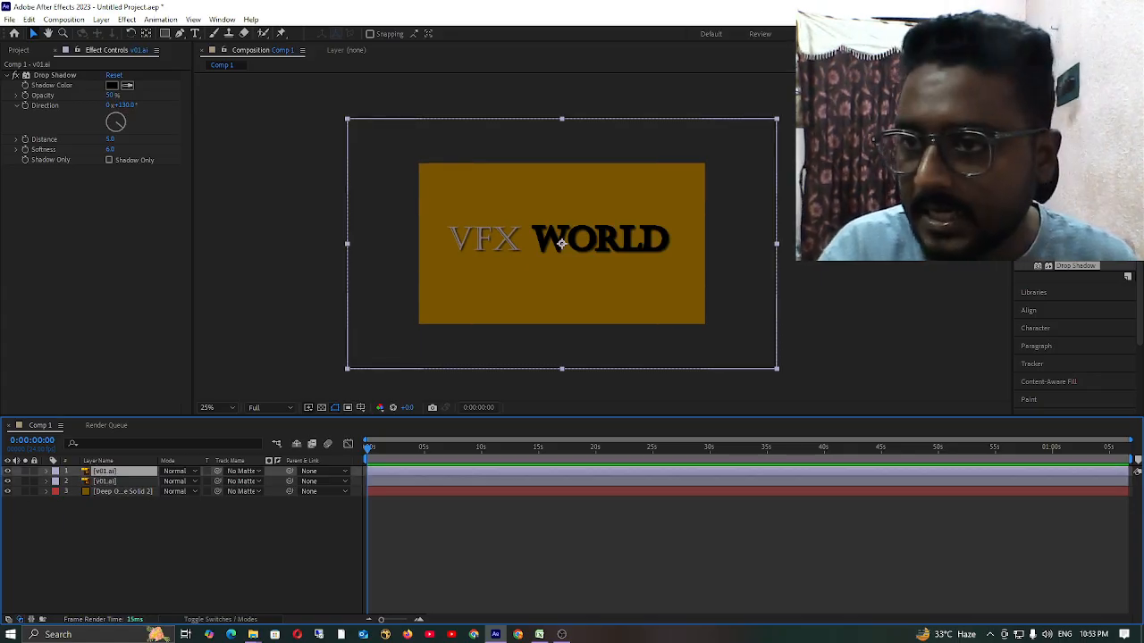
pyautogui.click(1072, 118)
pyautogui.press('BackSpace')
pyautogui.press('BackSpace')
pyautogui.press('BackSpace')
pyautogui.press('BackSpace')
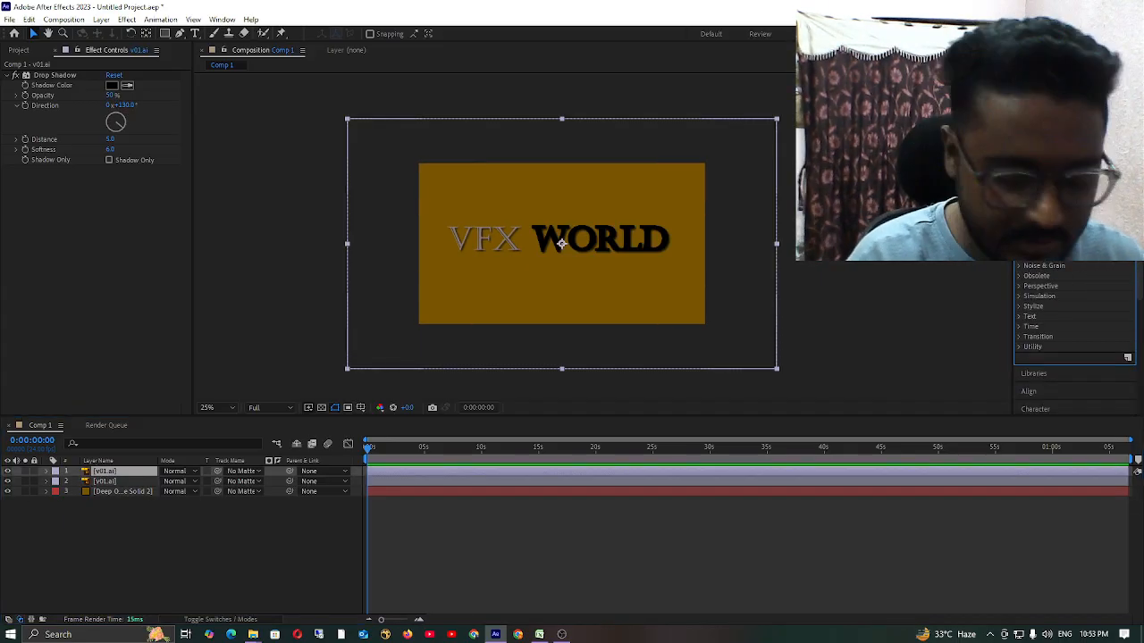
pyautogui.write('cur')
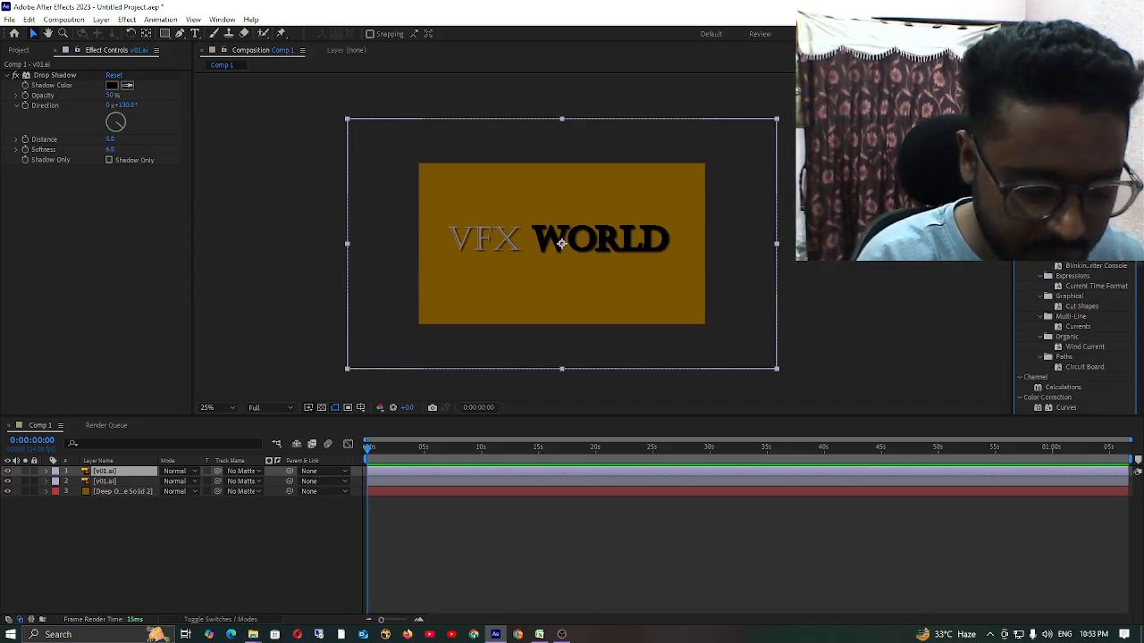
pyautogui.press('BackSpace')
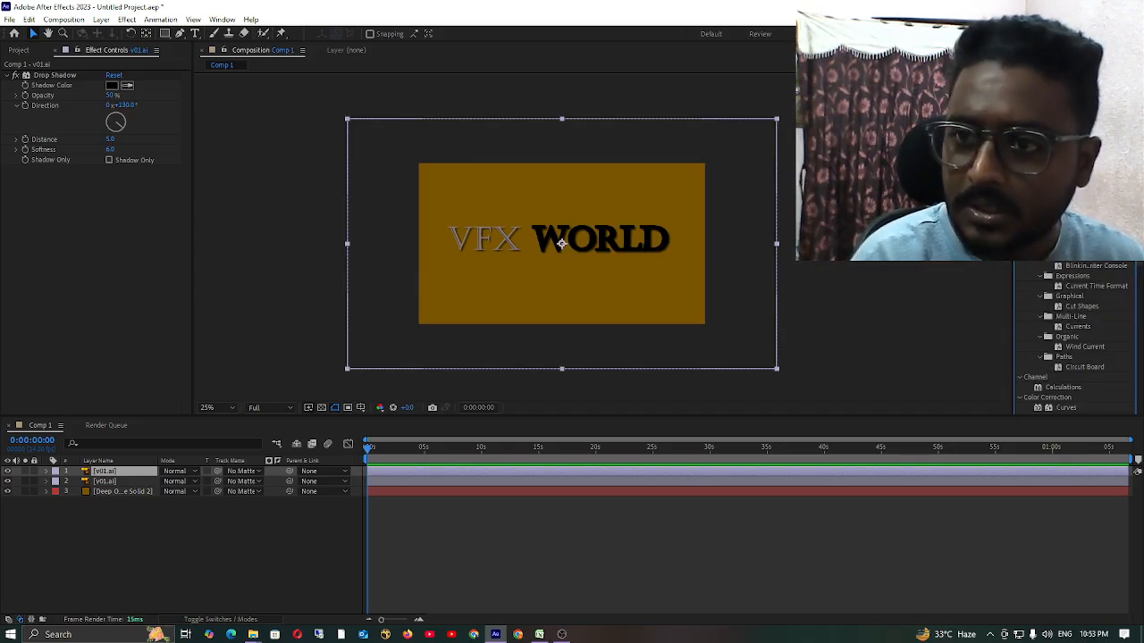
pyautogui.write('rv')
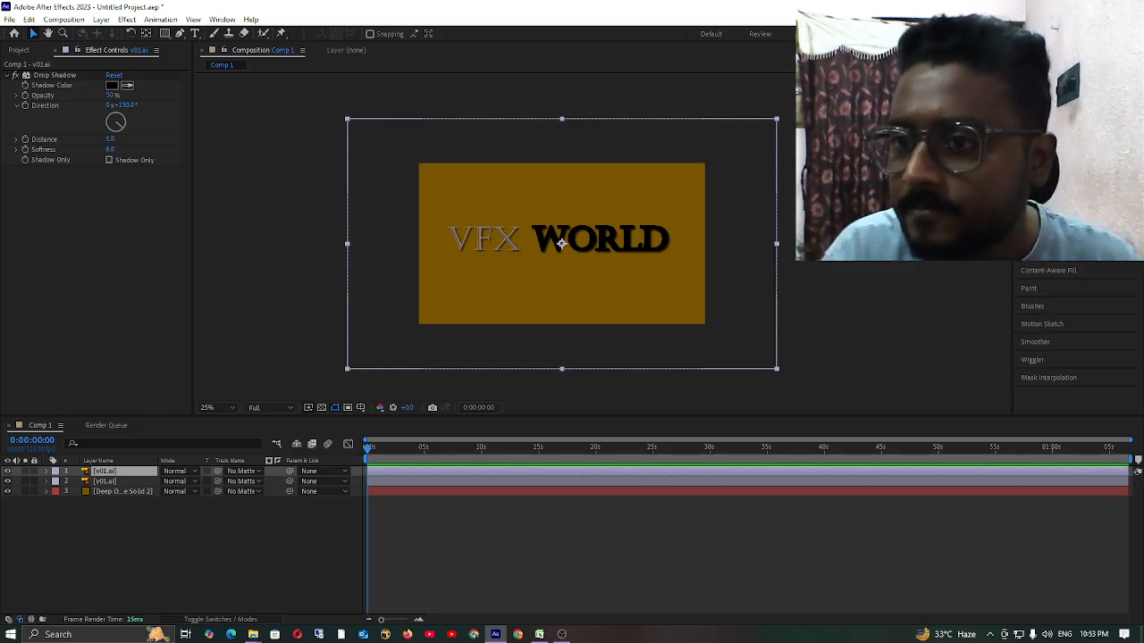
pyautogui.moveTo(1061, 148); pyautogui.dragTo(480, 262)
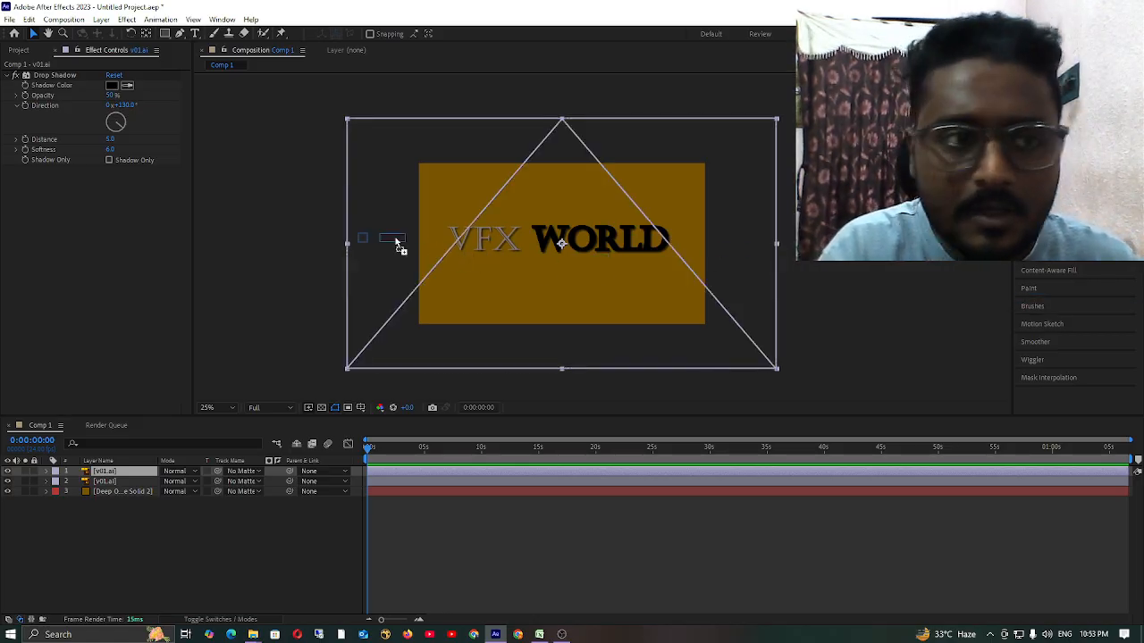
pyautogui.moveTo(396, 243); pyautogui.dragTo(120, 480)
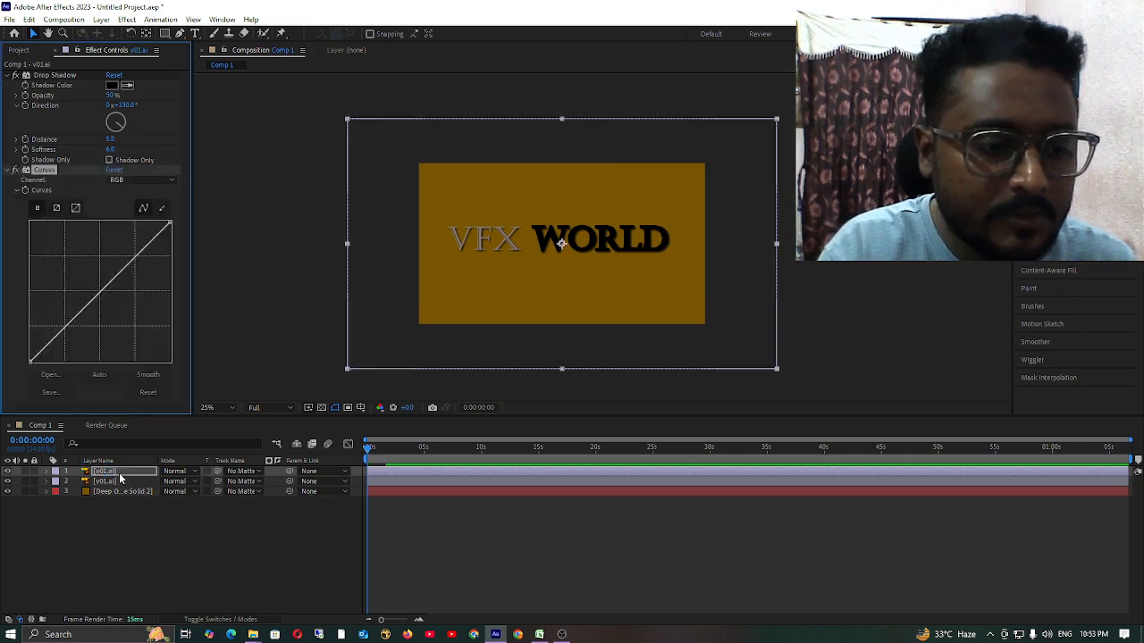
# Expand the upper v01.ai layer's effects and bend its RGB curve into a steep S, lowering the midtones and raising the highlights.
pyautogui.click(49, 472)
pyautogui.click(58, 482)
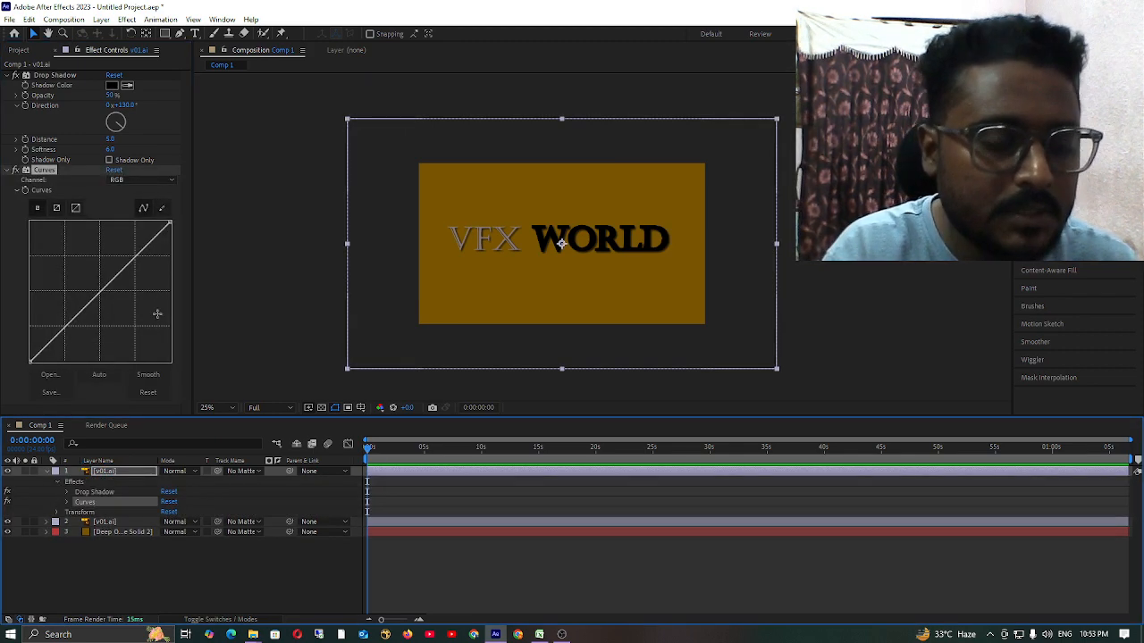
pyautogui.moveTo(101, 291); pyautogui.dragTo(107, 318)
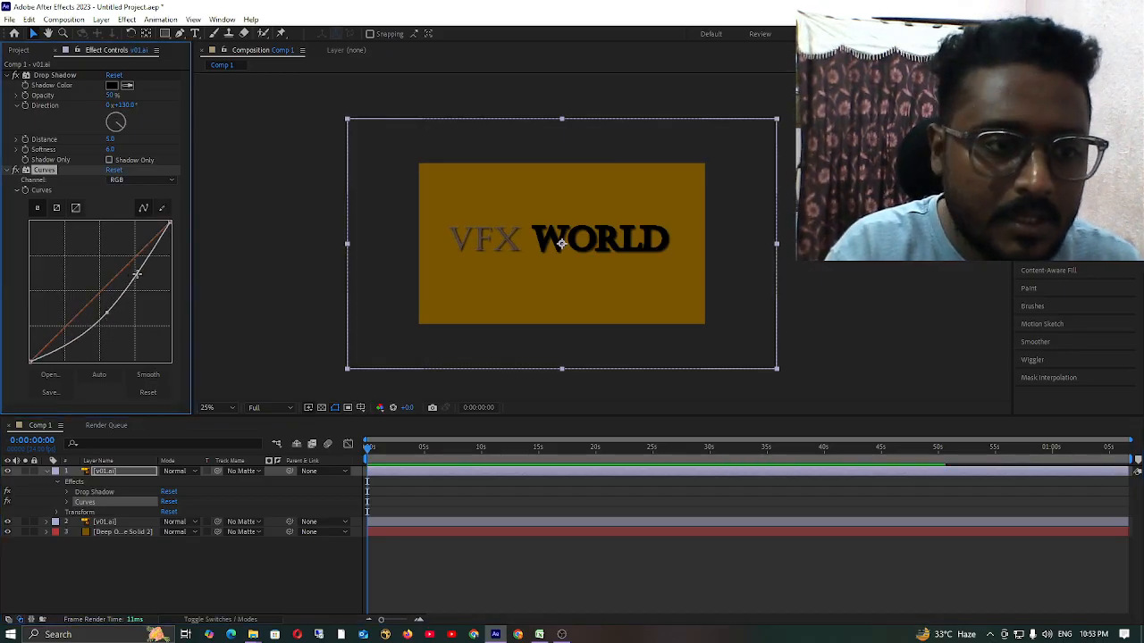
pyautogui.moveTo(136, 274); pyautogui.dragTo(131, 255)
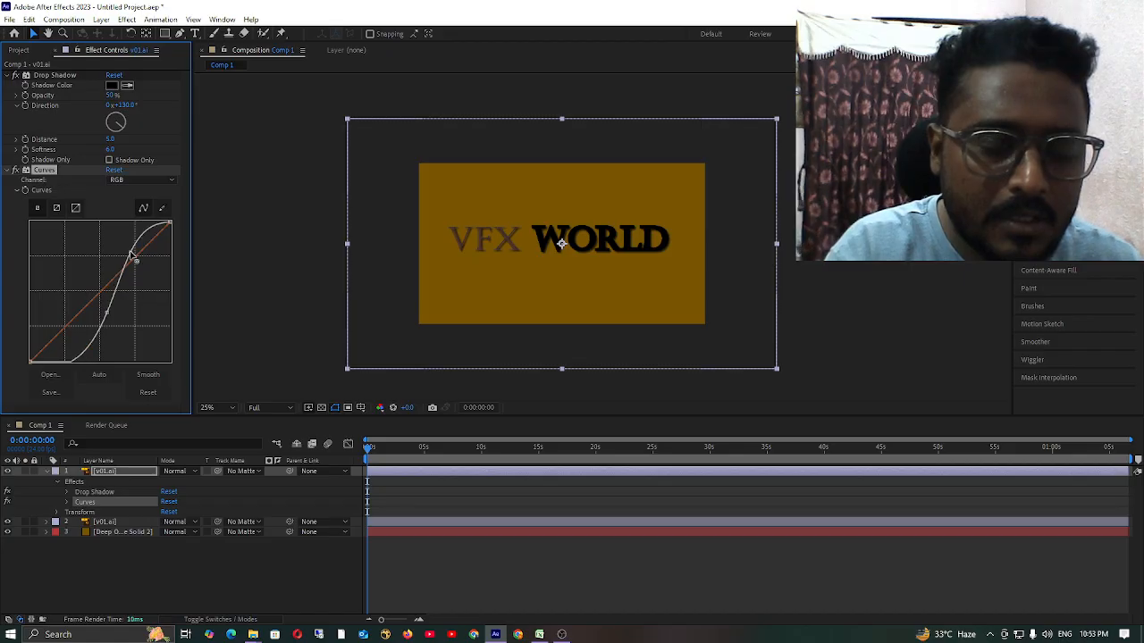
pyautogui.click(10, 170)
pyautogui.click(10, 171)
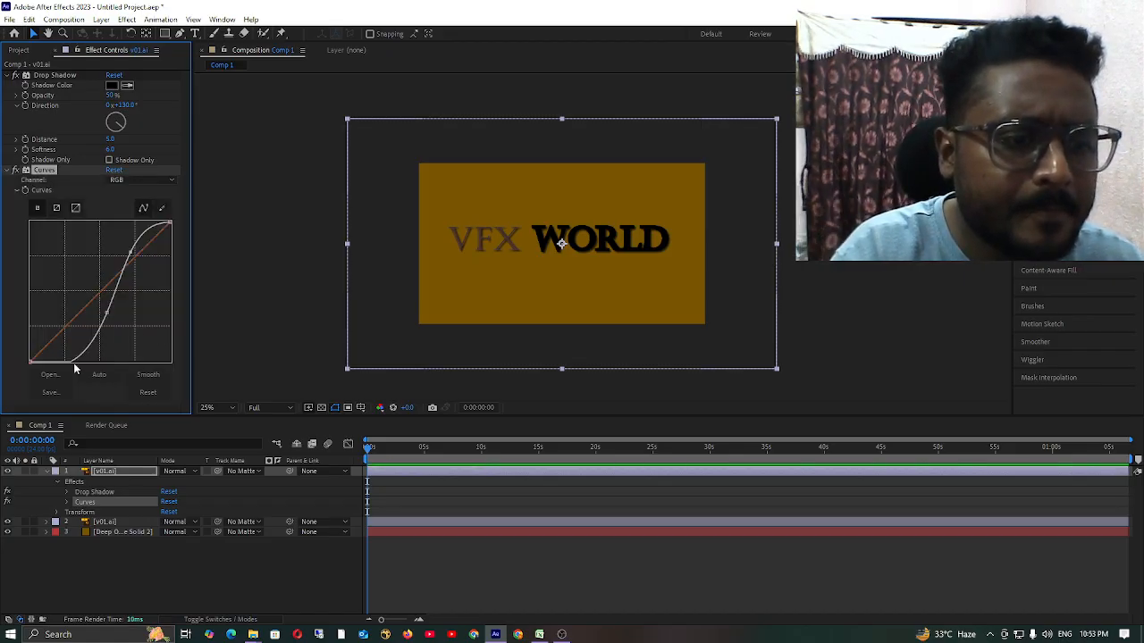
# Reshape the RGB curve with a lifted shadow point, raised midtones and lowered highlights, leaving the layer deselected and collapsed.
pyautogui.moveTo(71, 360)
pyautogui.mouseDown()
pyautogui.moveTo(102, 358)
pyautogui.moveTo(52, 348)
pyautogui.mouseUp()
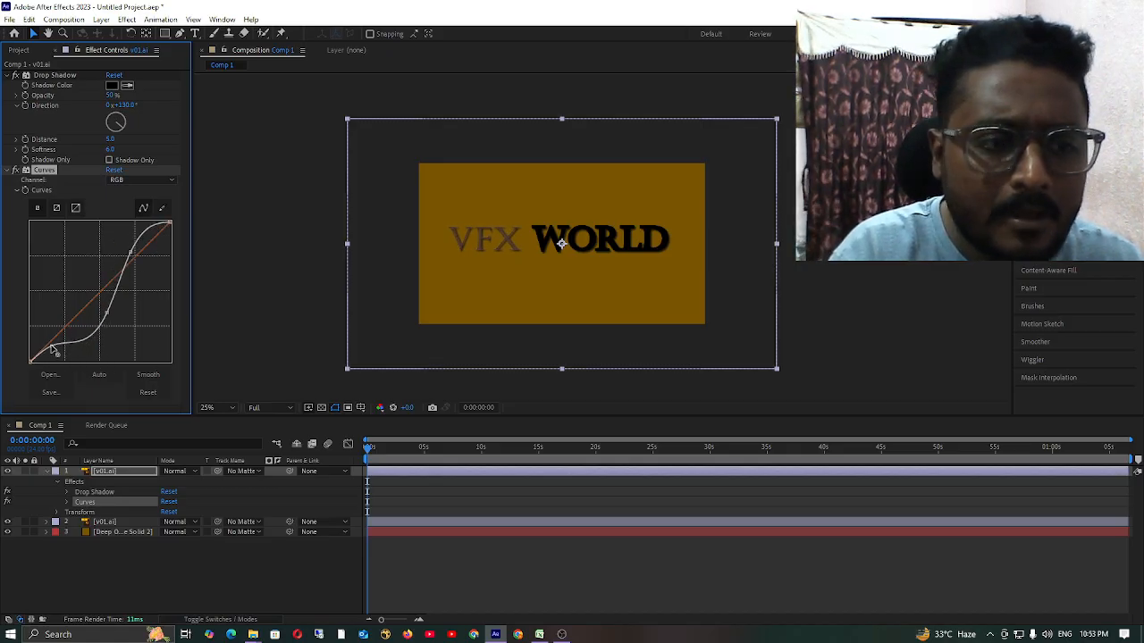
pyautogui.moveTo(109, 317); pyautogui.dragTo(77, 293)
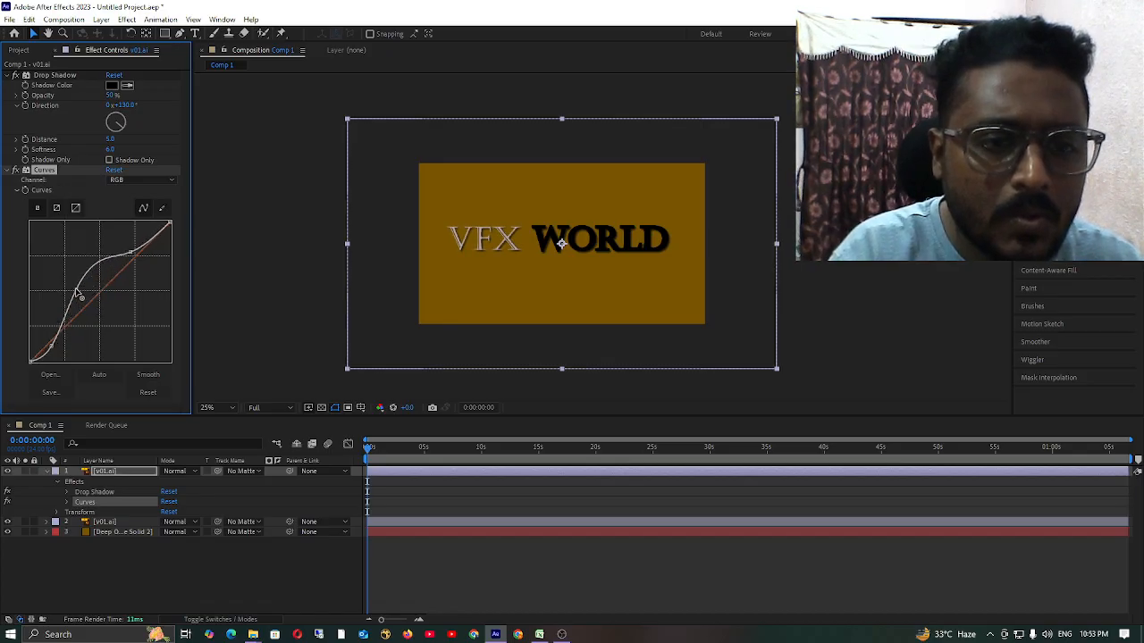
pyautogui.moveTo(131, 254)
pyautogui.mouseDown()
pyautogui.moveTo(153, 255)
pyautogui.moveTo(141, 269)
pyautogui.mouseUp()
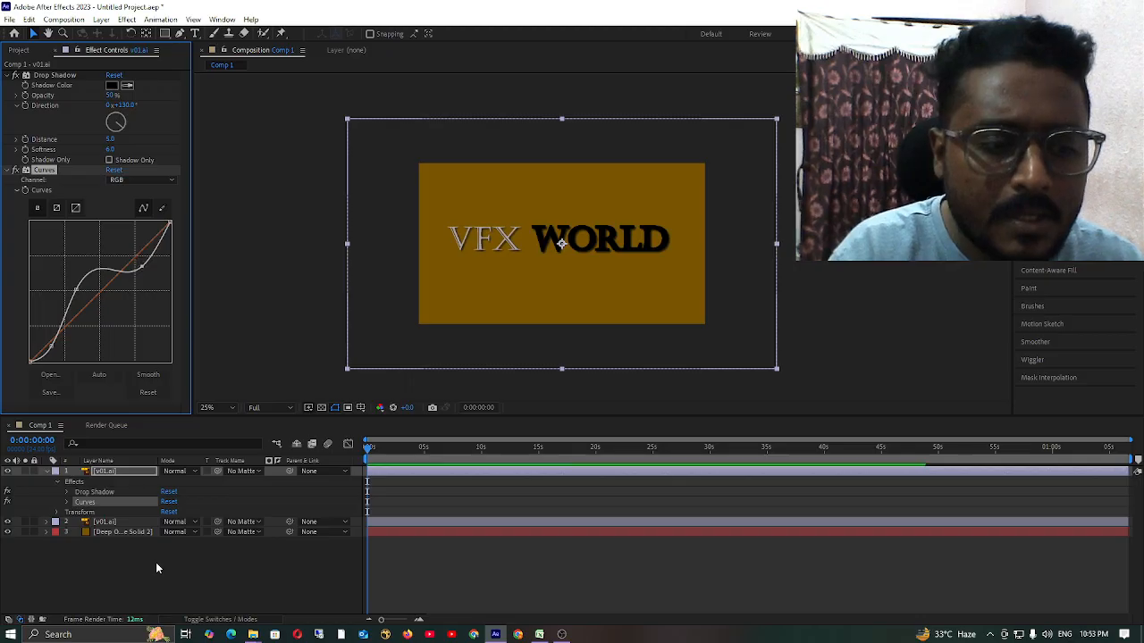
pyautogui.click(149, 572)
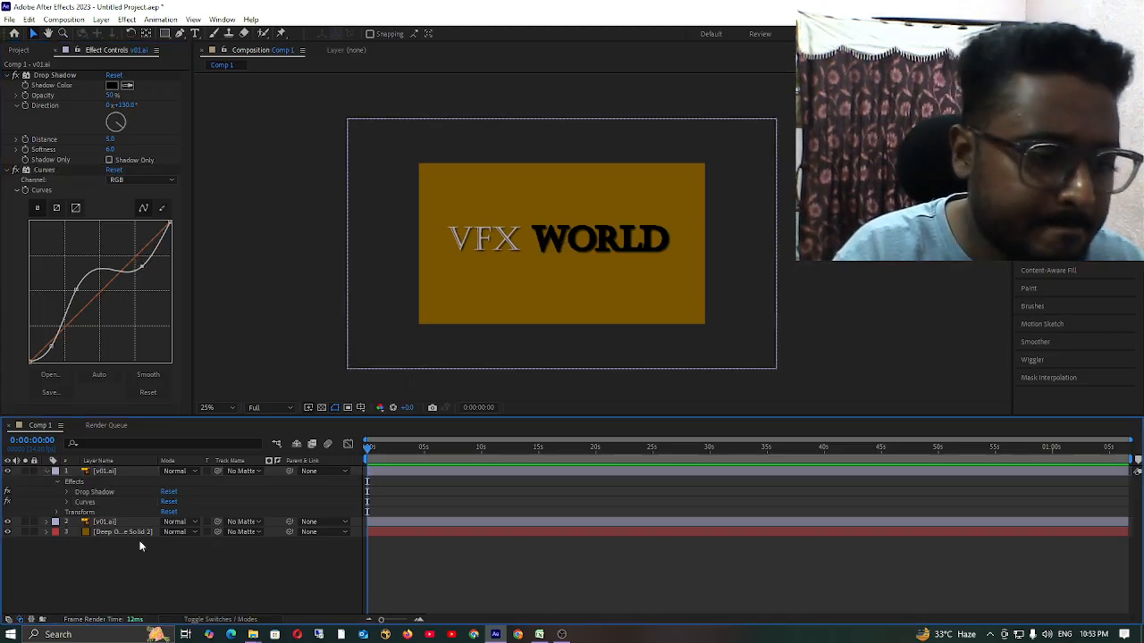
pyautogui.click(46, 471)
# Examine the edges of the WORLD lettering up close with both v01.ai layers selected, and clear the selection.
pyautogui.scroll(2, 534, 252)
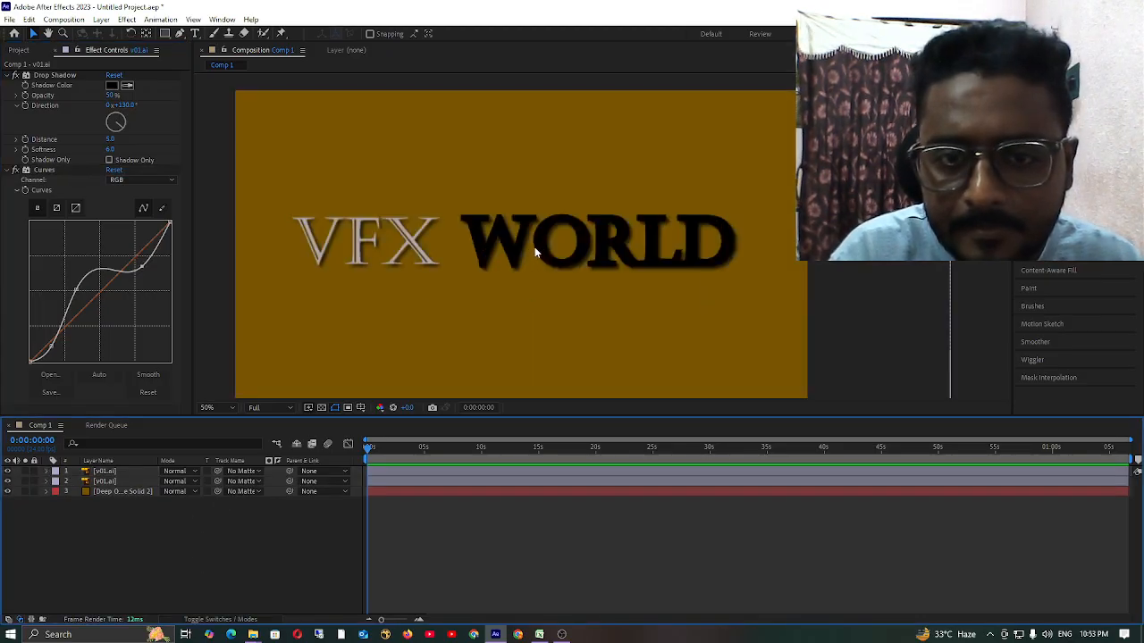
pyautogui.scroll(-1, 533, 247)
pyautogui.click(500, 305)
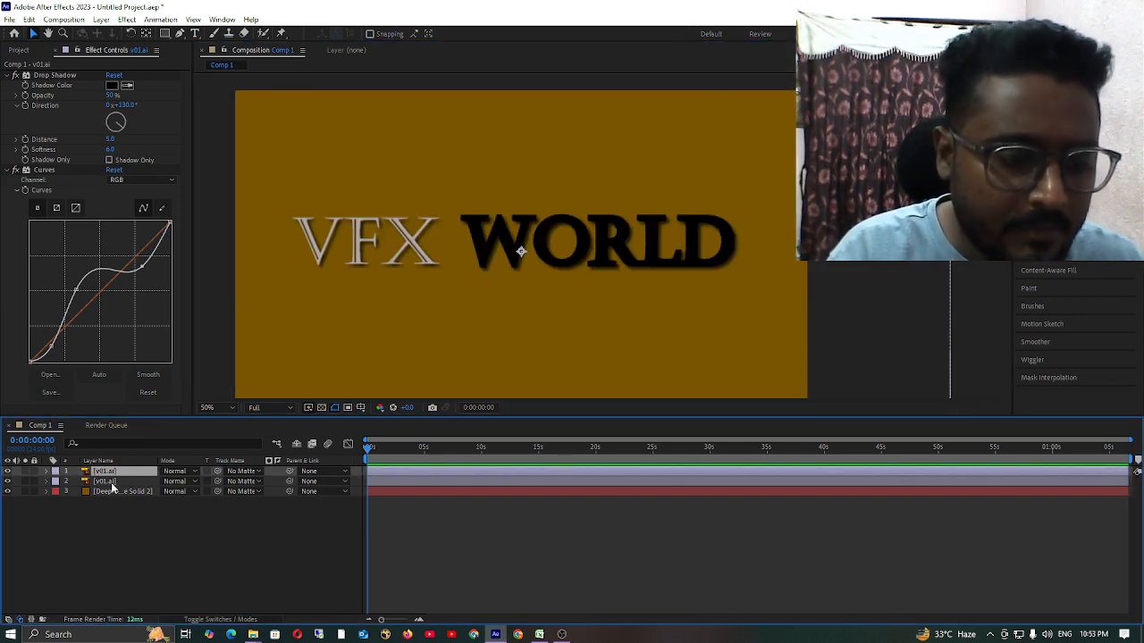
pyautogui.keyDown('ctrl'); pyautogui.click(111, 484); pyautogui.keyUp('ctrl')
pyautogui.scroll(6, 480, 247)
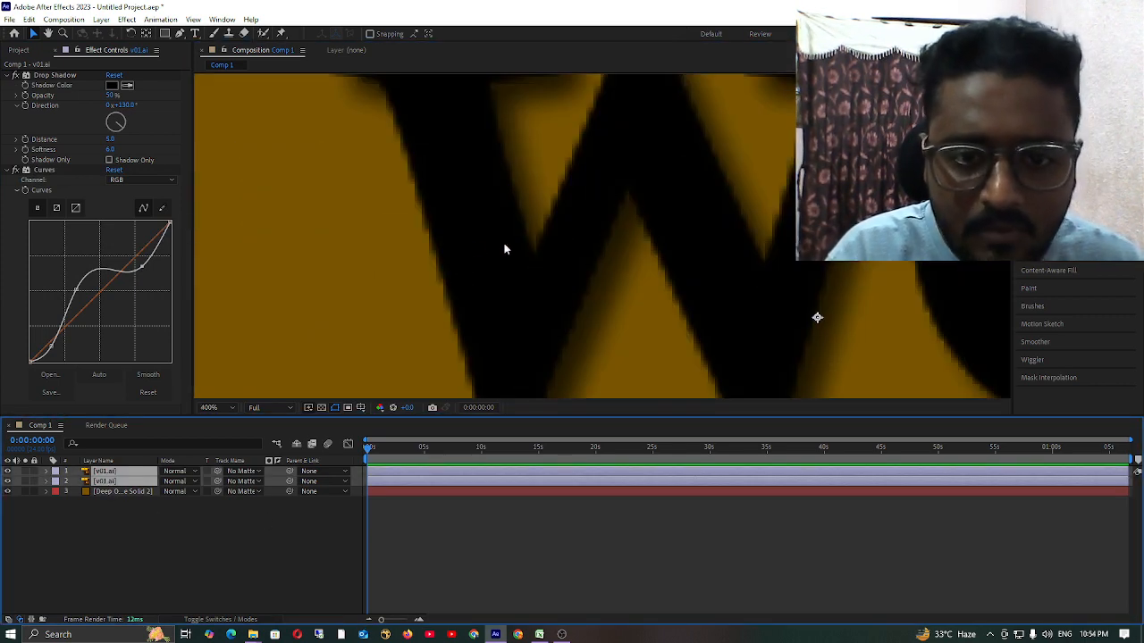
pyautogui.scroll(-4, 592, 251)
pyautogui.scroll(5, 611, 210)
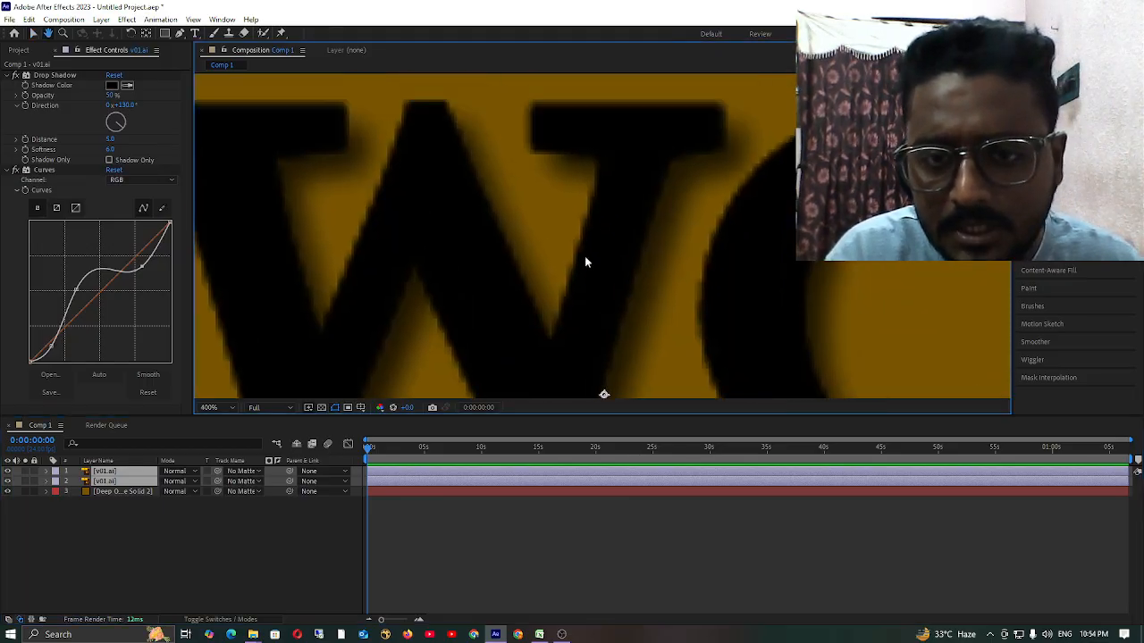
pyautogui.scroll(-1, 575, 231)
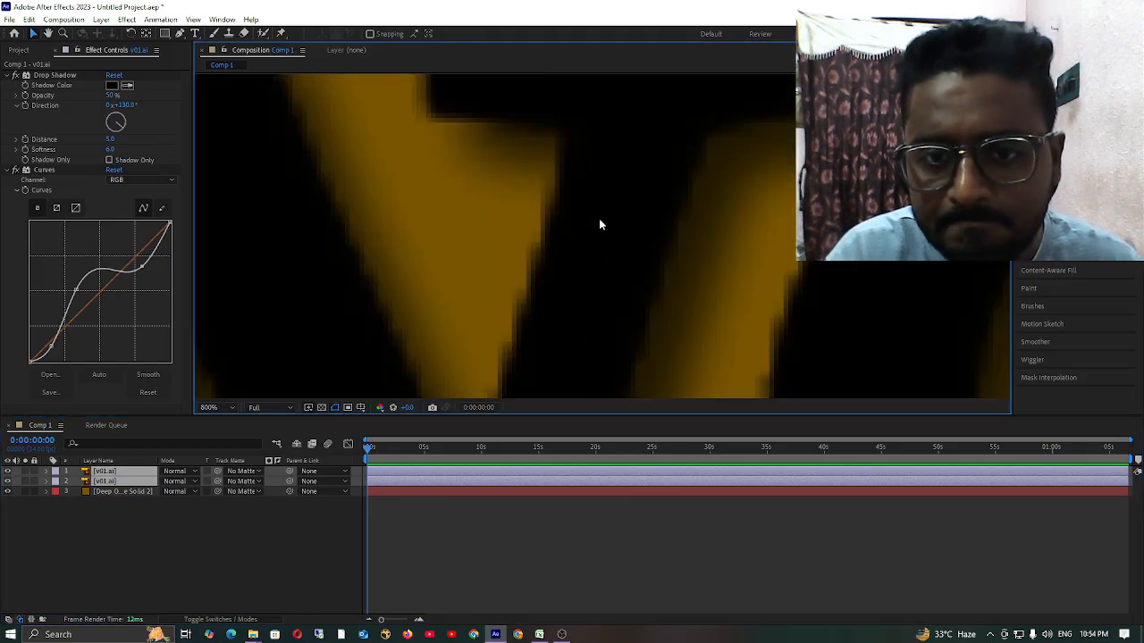
pyautogui.scroll(-1, 599, 226)
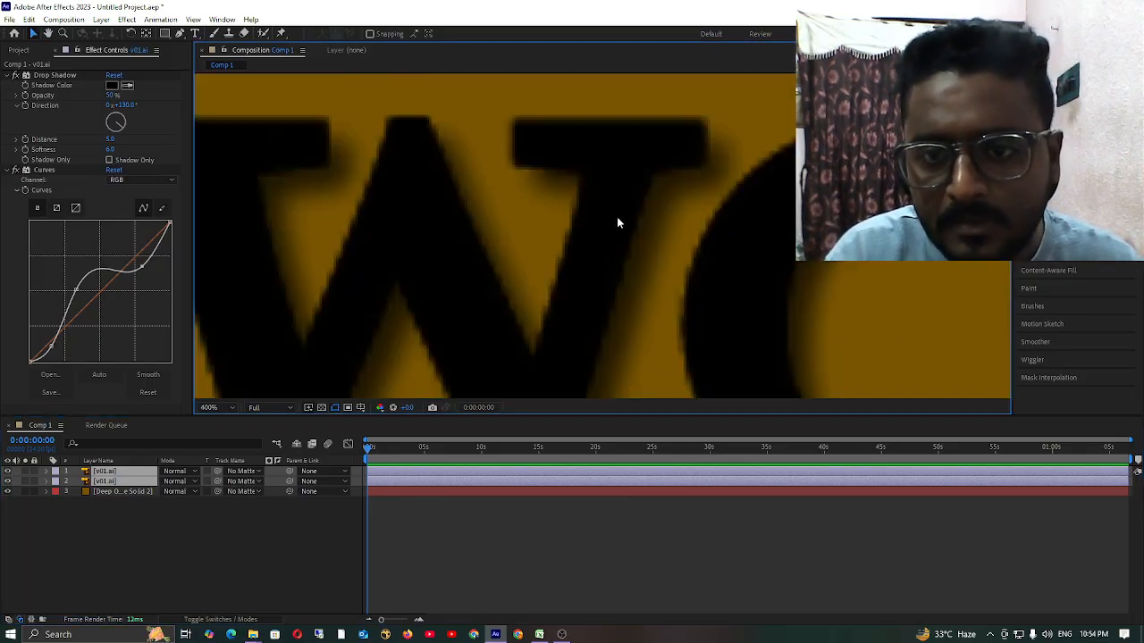
pyautogui.click(237, 547)
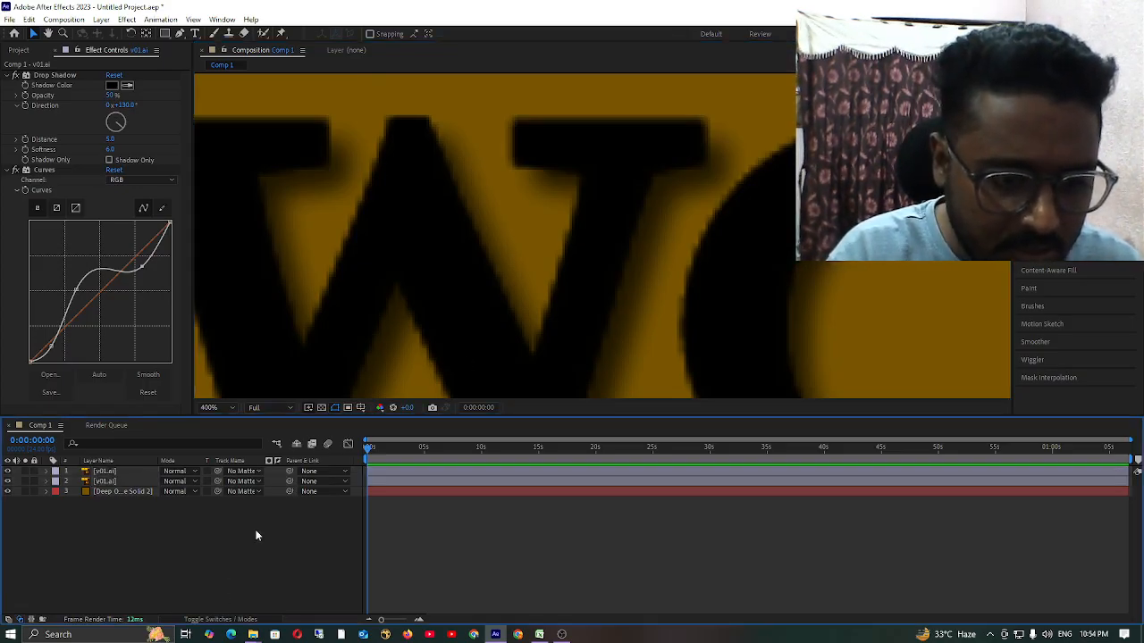
# Show the layer switches, turn on Continuously Rasterize for both v01.ai layers, and check the lettering edges.
pyautogui.click(219, 620)
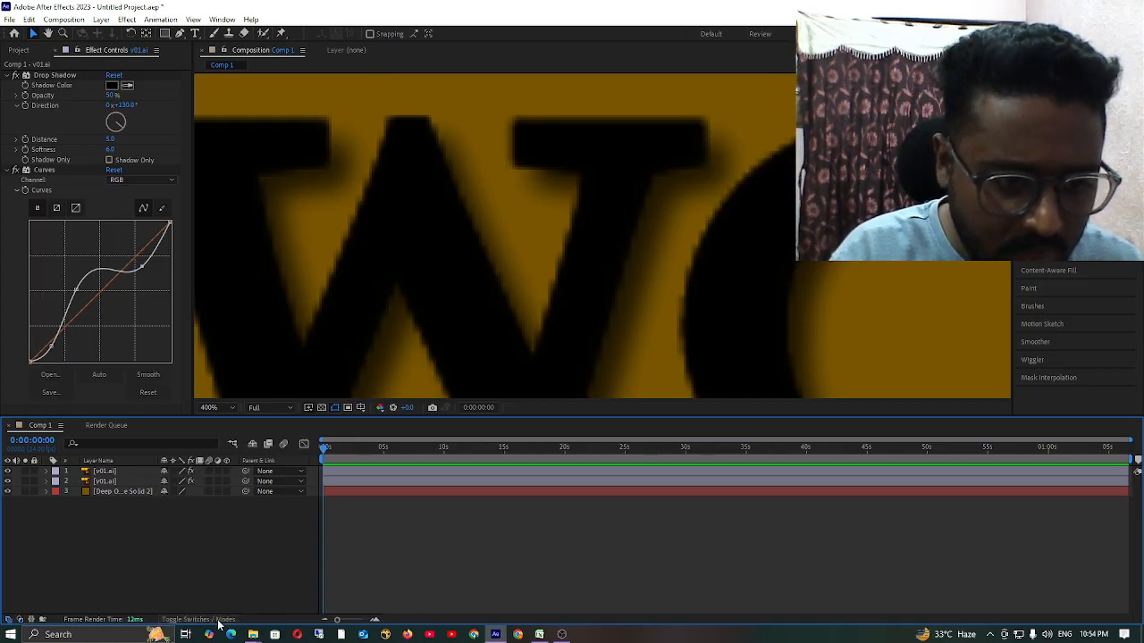
pyautogui.click(172, 472)
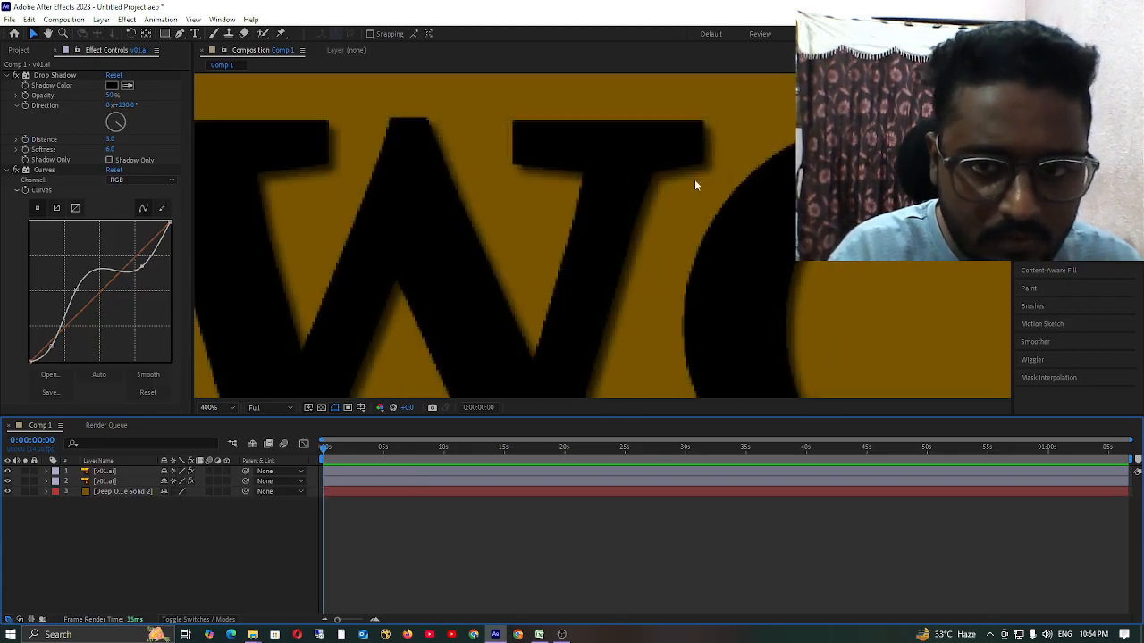
pyautogui.scroll(-6, 732, 192)
pyautogui.scroll(4, 635, 242)
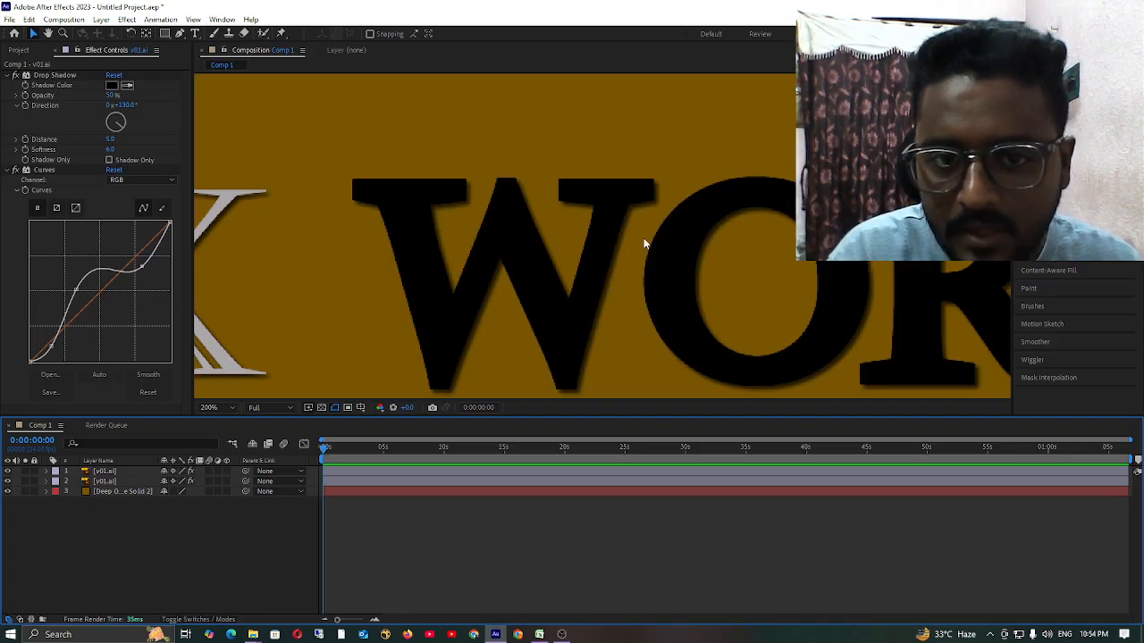
# Collapse the curve graph of the upper v01.ai layer, search the effects for "lev" and apply Levels to it.
pyautogui.click(103, 471)
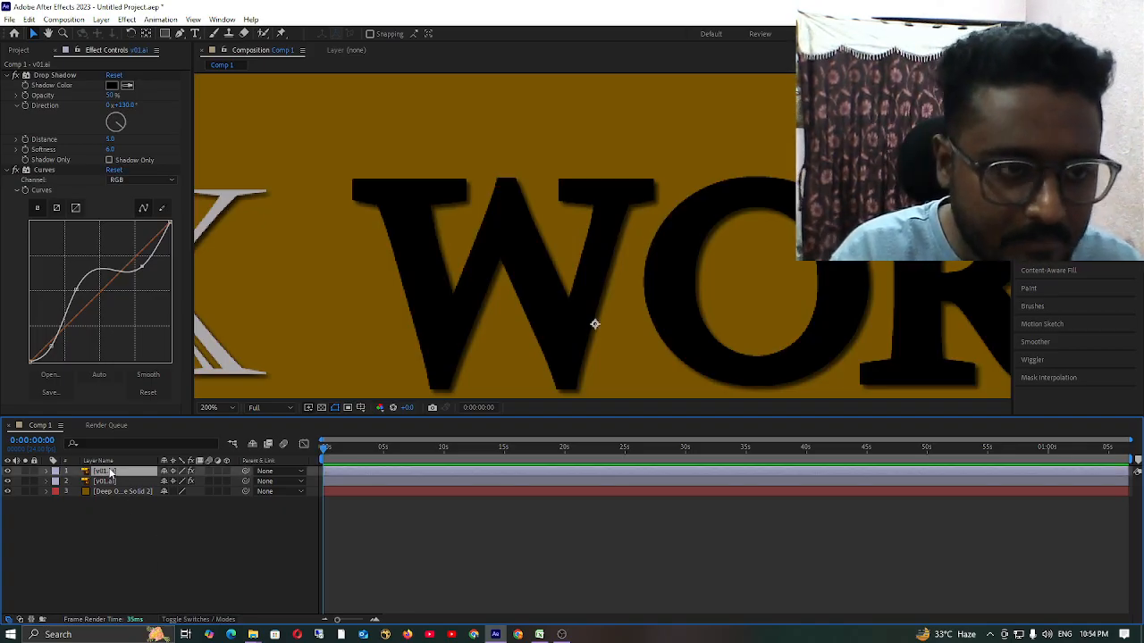
pyautogui.click(17, 190)
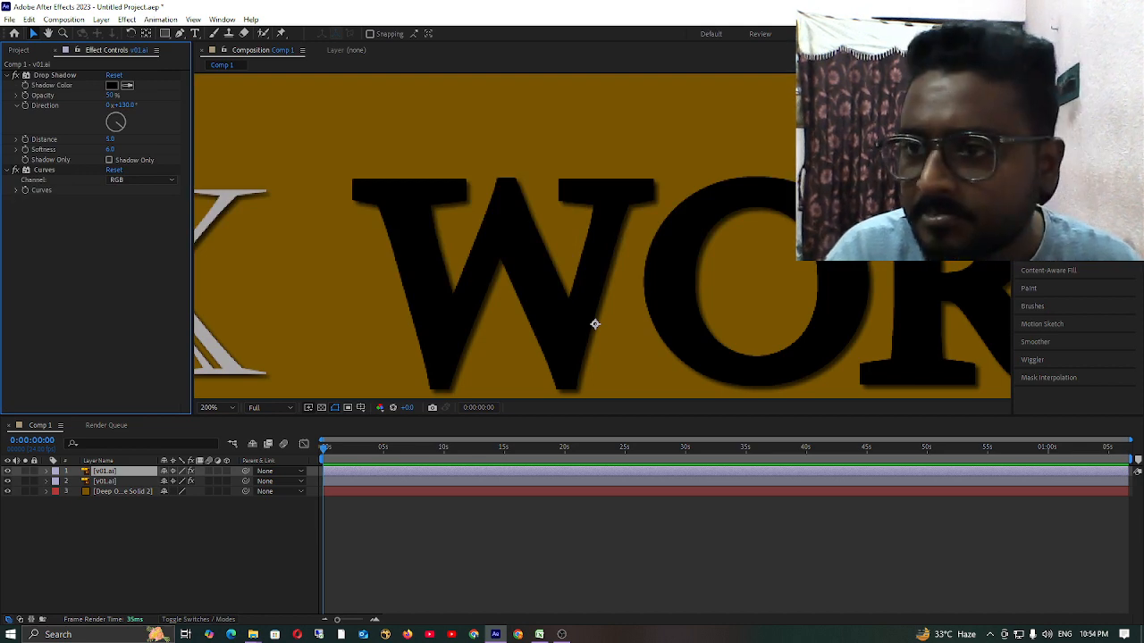
pyautogui.hotkey('ctrl', '5')
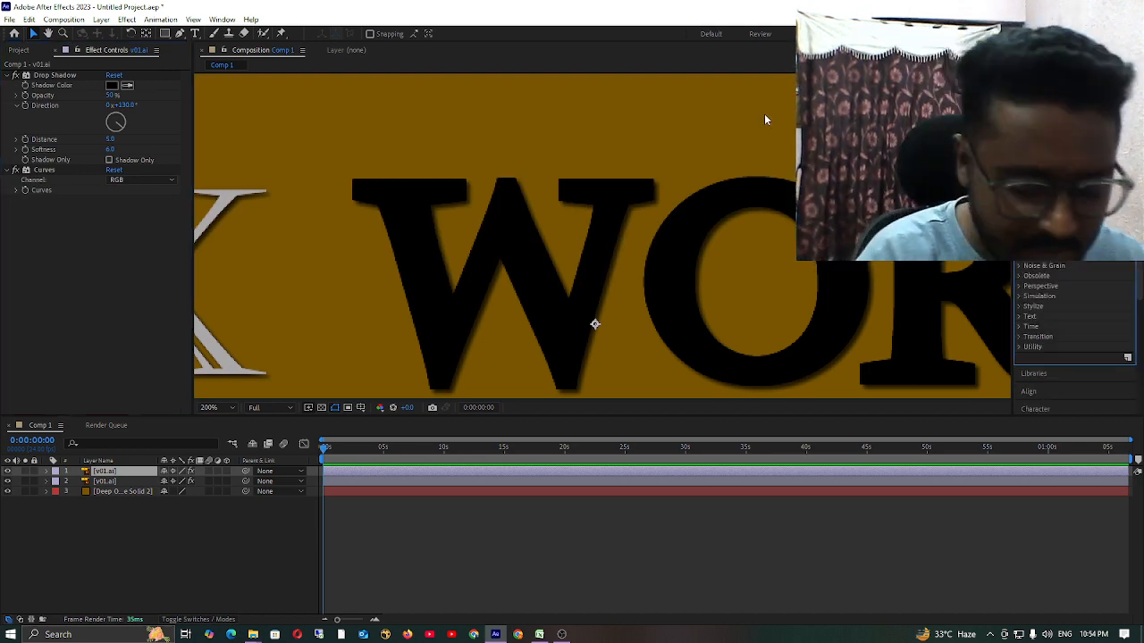
pyautogui.write('lev')
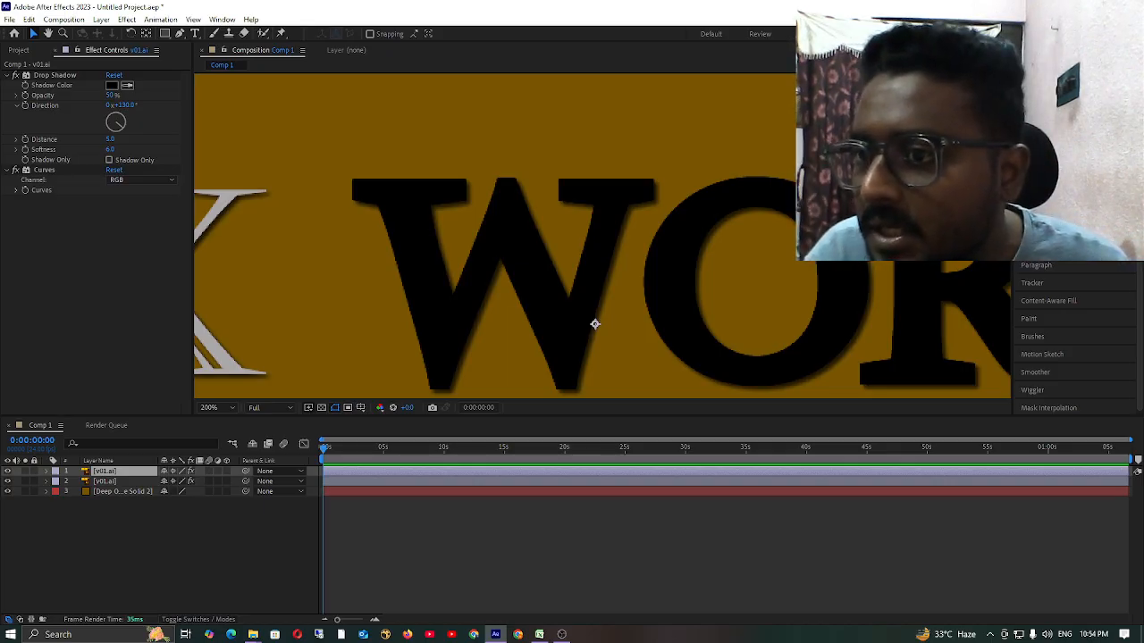
pyautogui.moveTo(1050, 229); pyautogui.dragTo(109, 252)
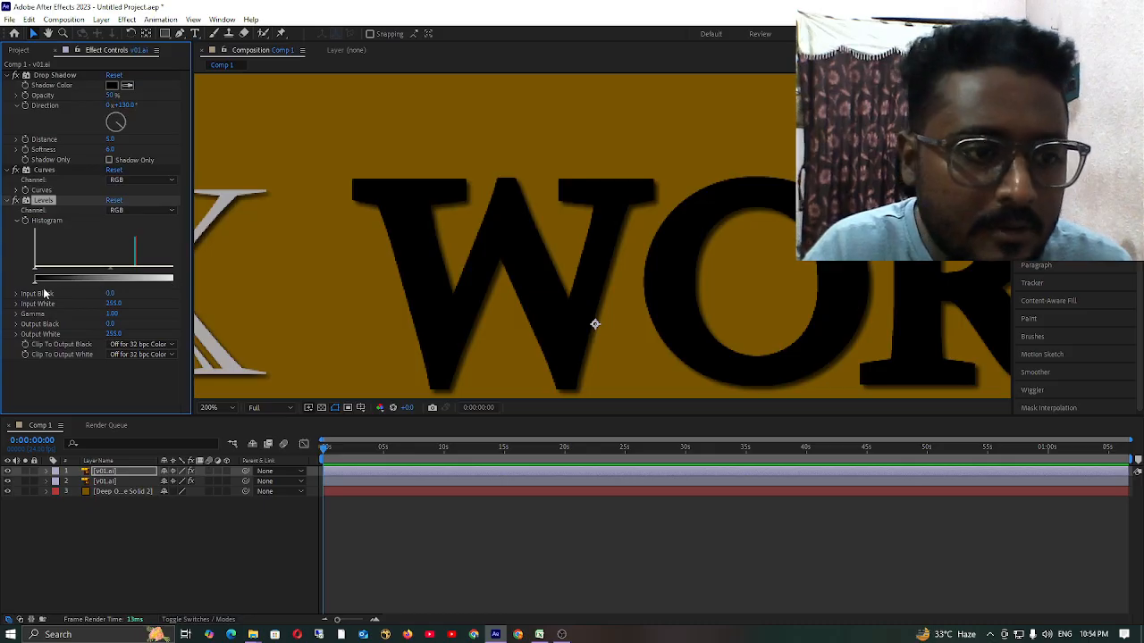
# Set the Levels output black to 71 and gamma to 1.46, deselect the layer and check the title.
pyautogui.moveTo(35, 284); pyautogui.dragTo(65, 295)
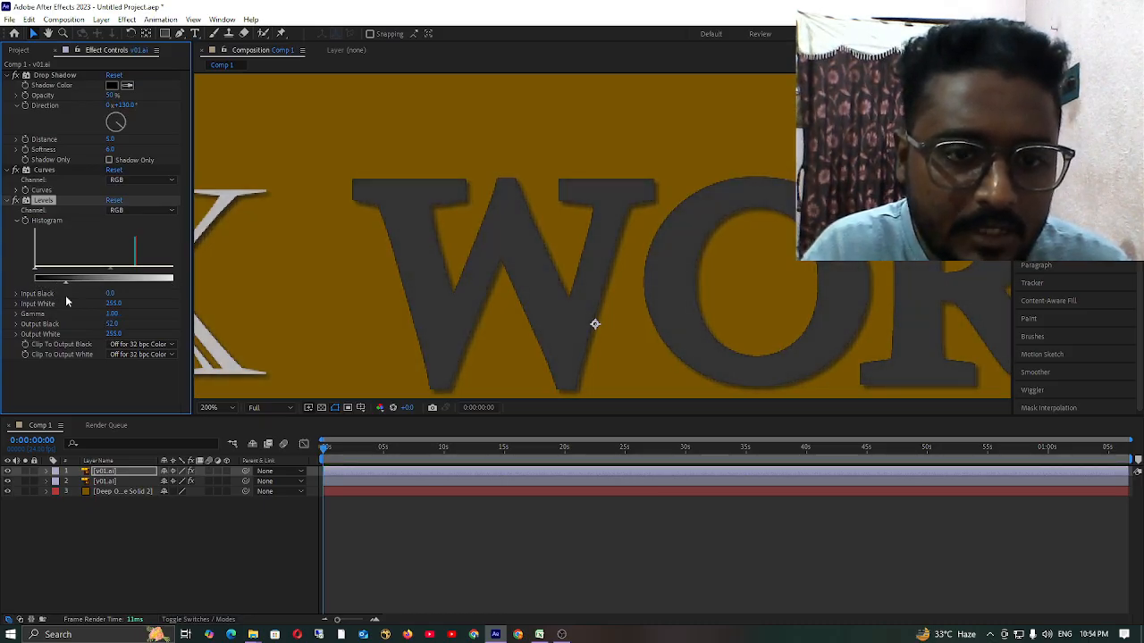
pyautogui.scroll(-4, 664, 232)
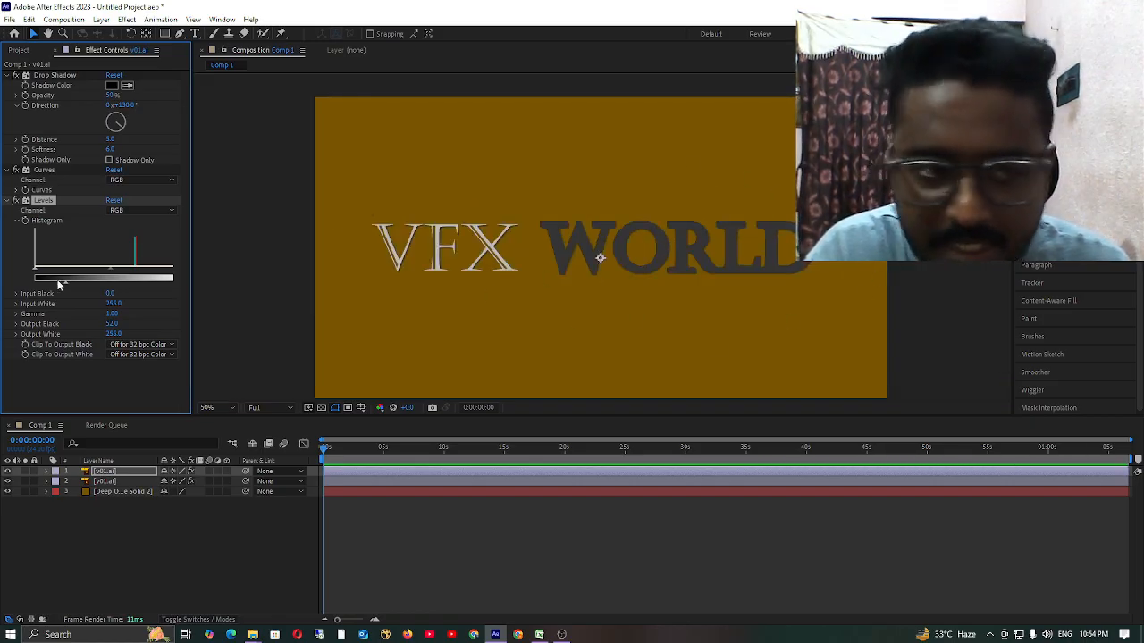
pyautogui.moveTo(110, 274); pyautogui.dragTo(77, 288)
pyautogui.click(141, 521)
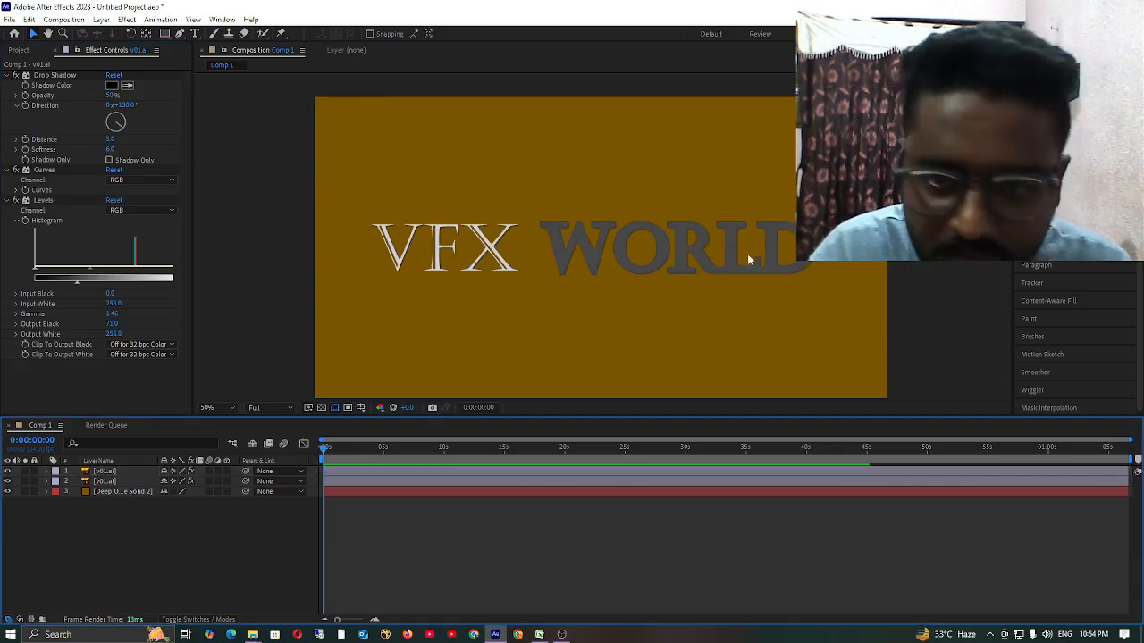
pyautogui.scroll(-3, 743, 245)
pyautogui.scroll(5, 651, 242)
pyautogui.scroll(-2, 651, 242)
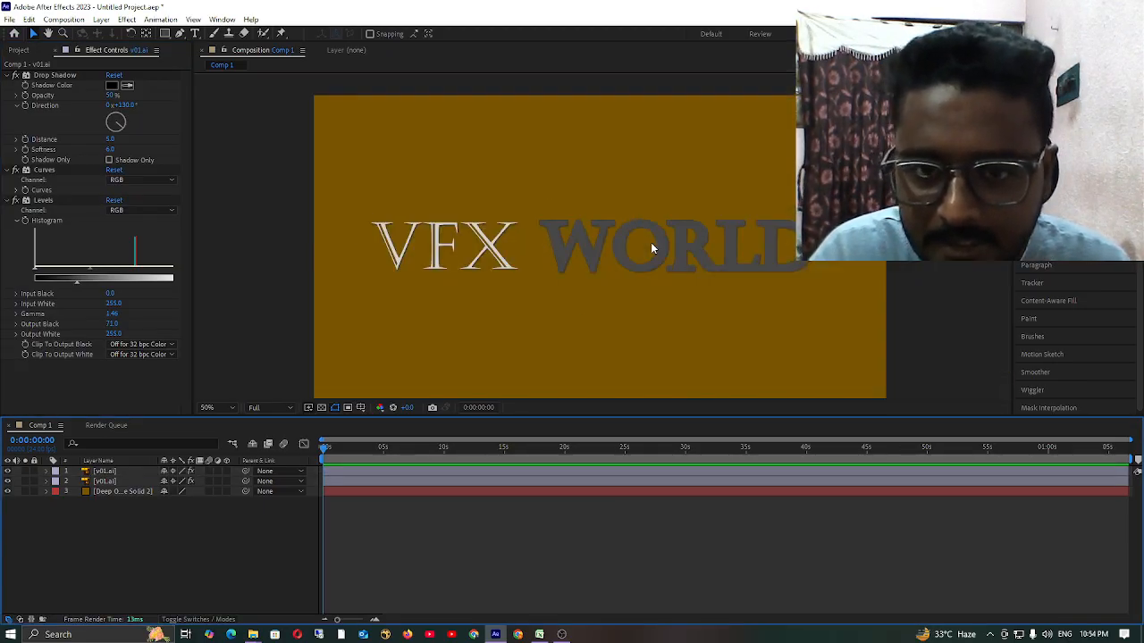
# Collapse the histogram and settings of the Levels effect, and leave all layers deselected.
pyautogui.click(15, 220)
pyautogui.click(14, 201)
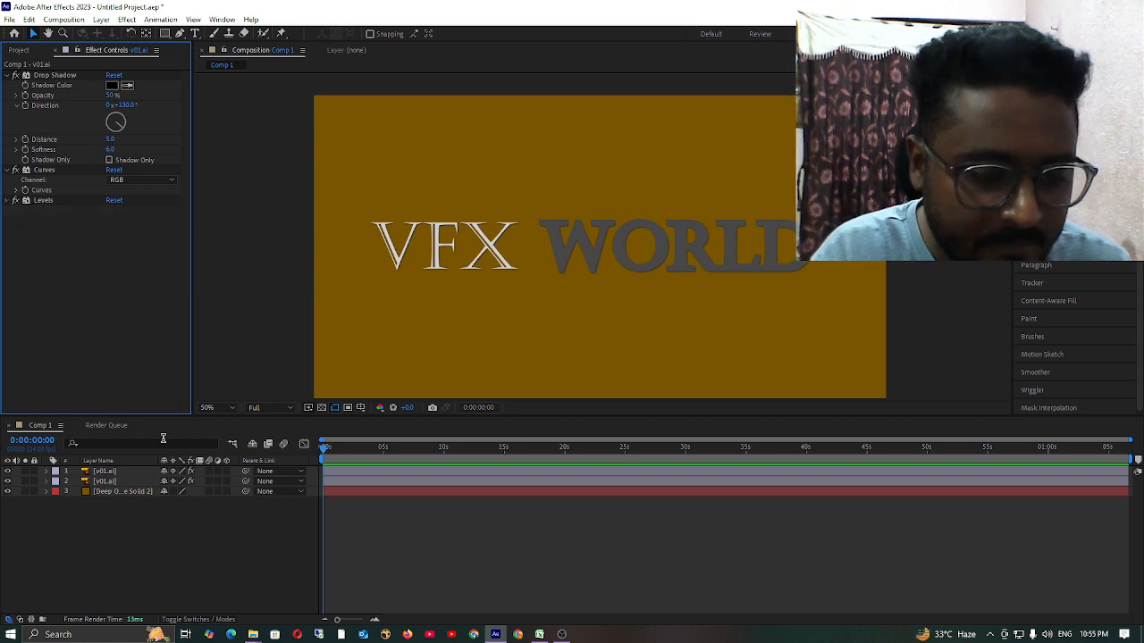
pyautogui.click(118, 472)
pyautogui.click(109, 515)
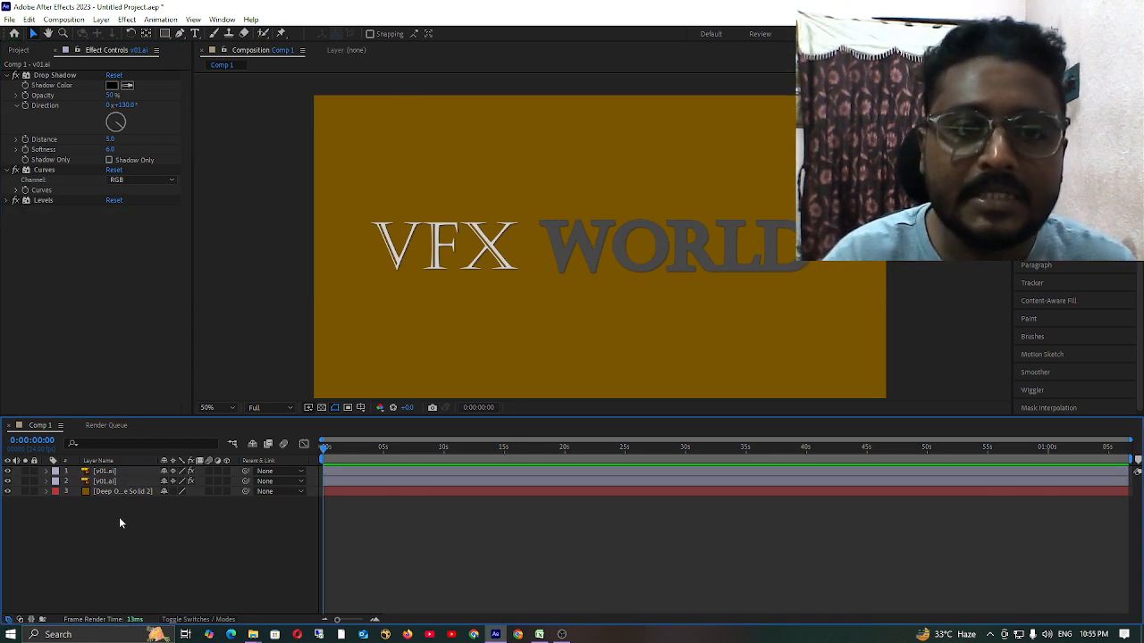
# Compare the title with the upper v01.ai layer hidden and shown, leaving both v01.ai layers visible.
pyautogui.scroll(-3, 612, 286)
pyautogui.scroll(1, 612, 284)
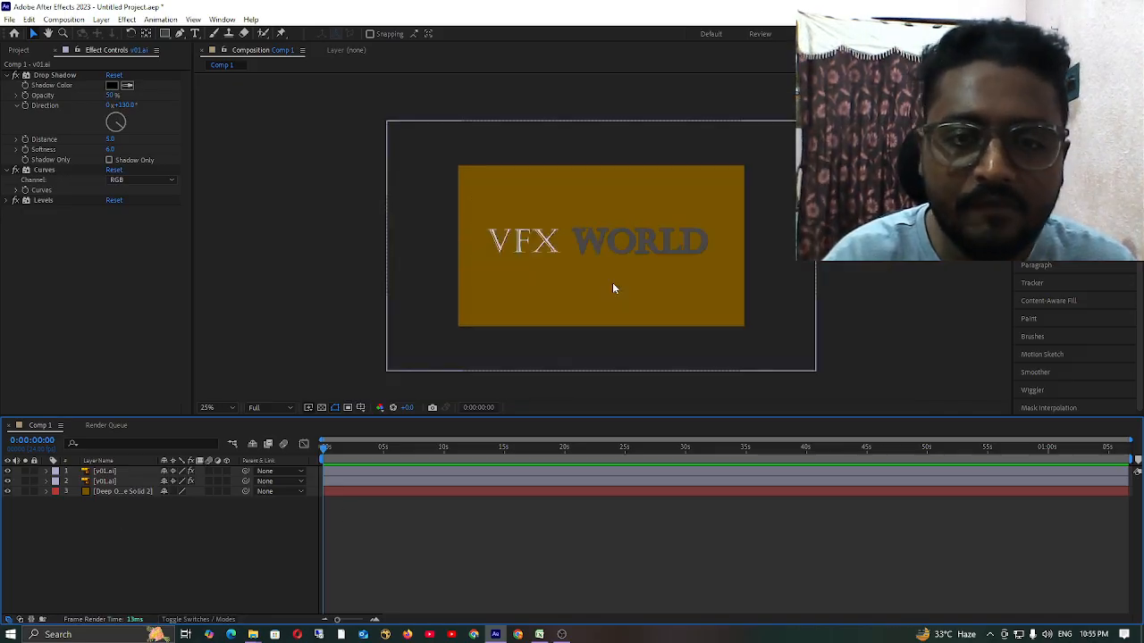
pyautogui.scroll(2, 612, 287)
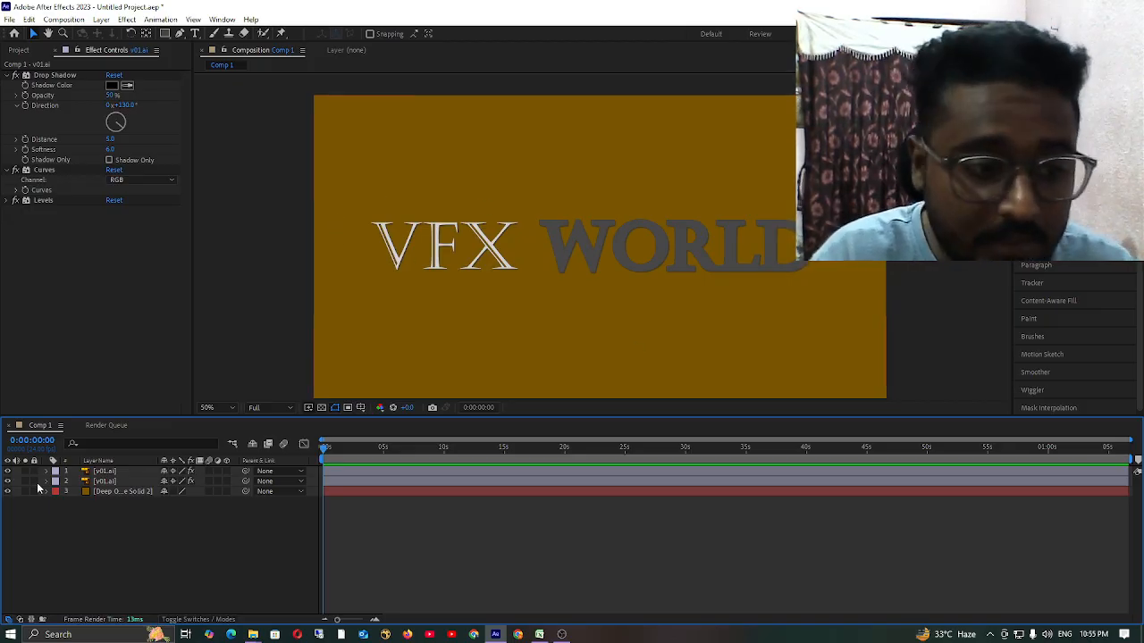
pyautogui.click(9, 473)
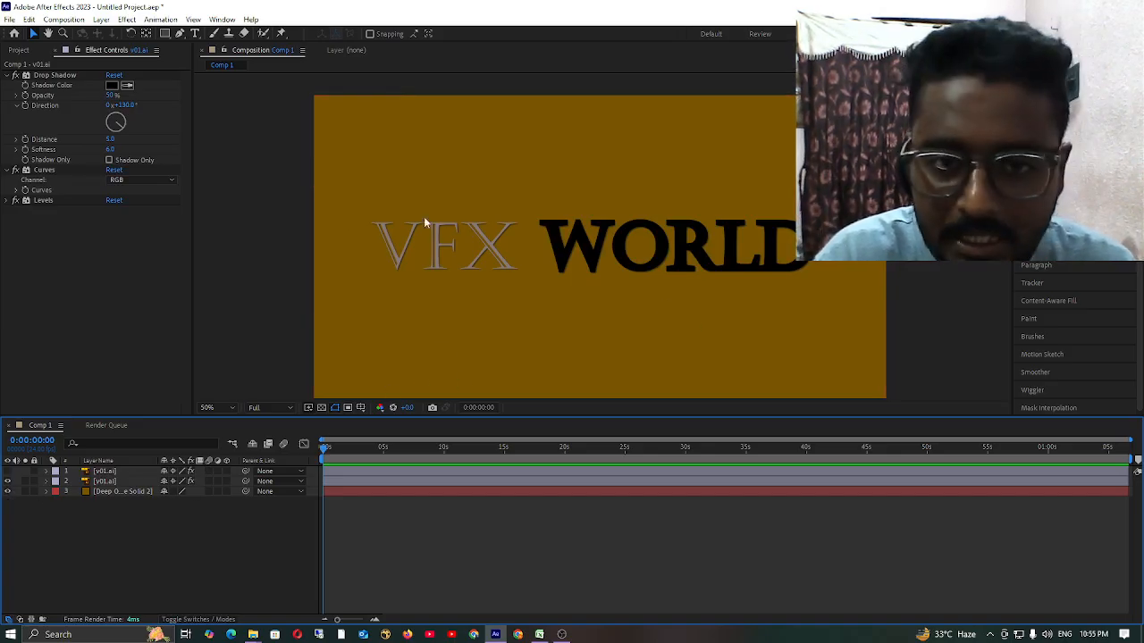
pyautogui.click(9, 481)
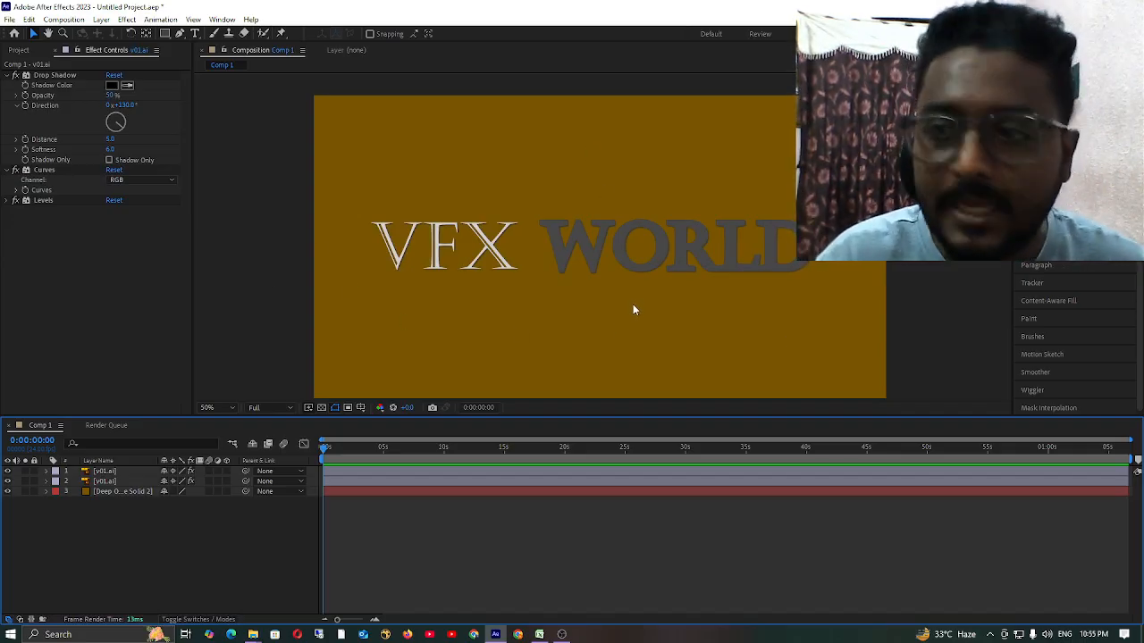
# Collapse the Drop Shadow and Curves effects, and select the upper v01.ai layer.
pyautogui.click(67, 386)
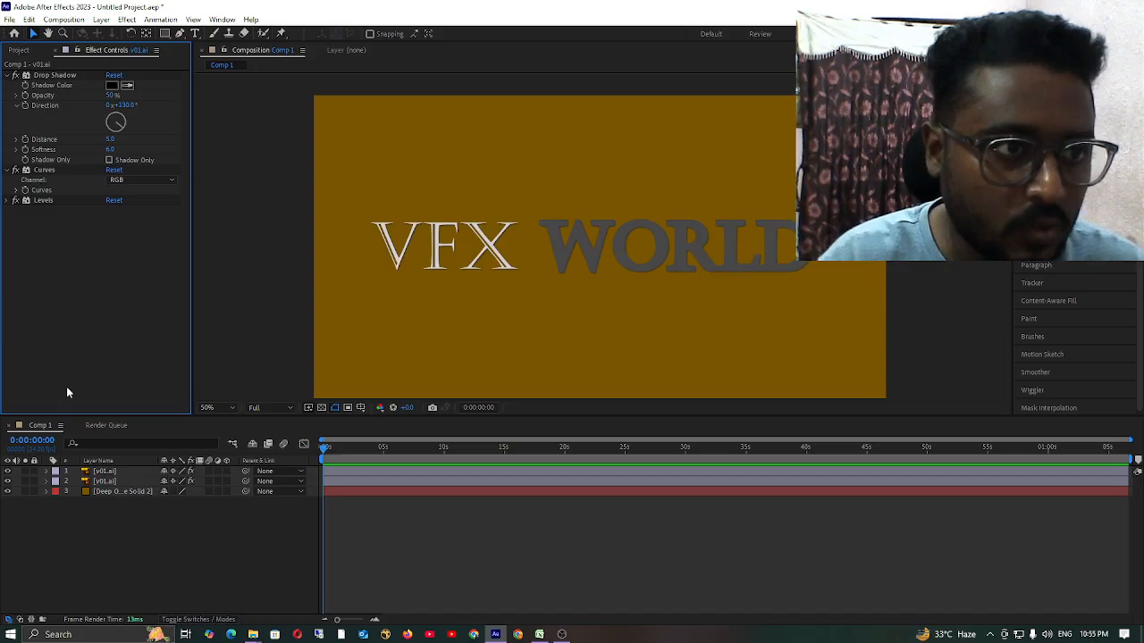
pyautogui.click(14, 75)
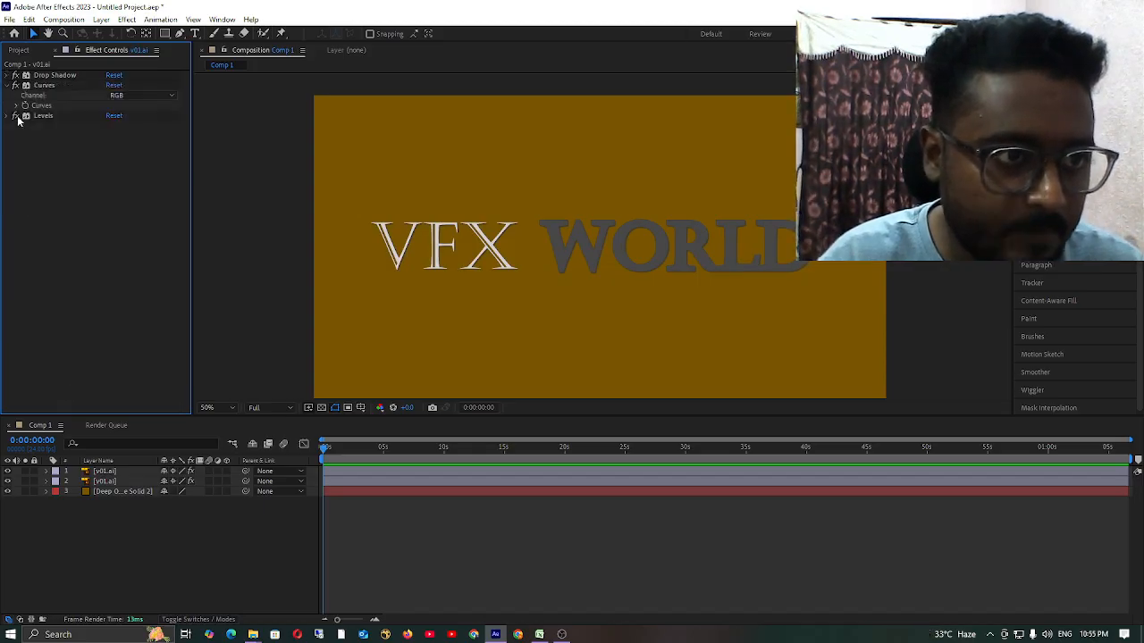
pyautogui.click(12, 85)
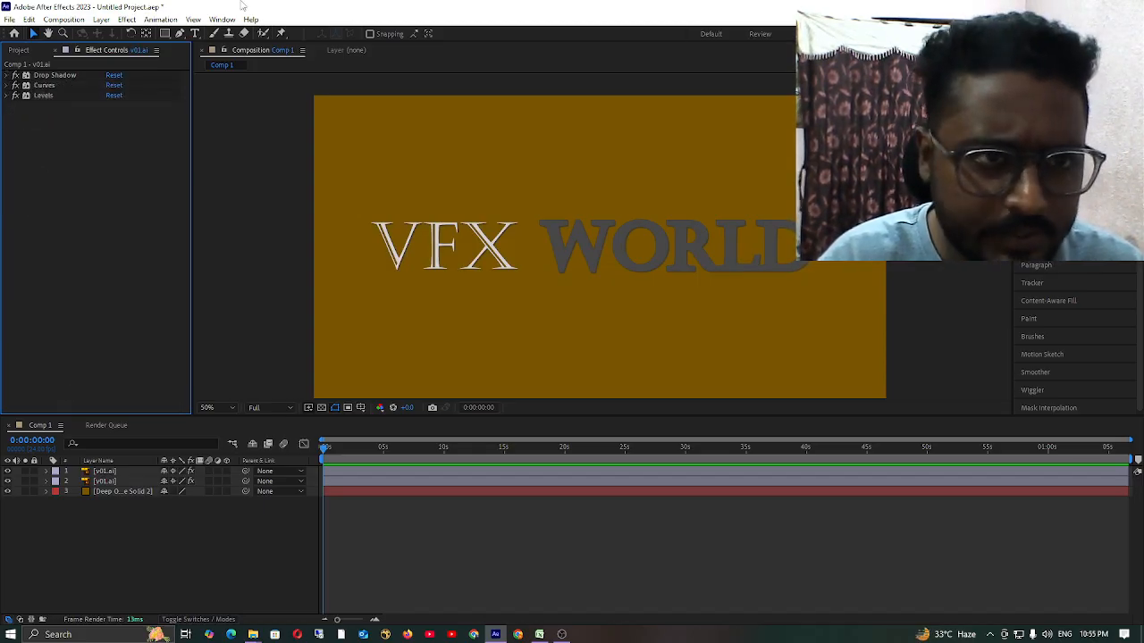
pyautogui.click(150, 547)
pyautogui.click(110, 472)
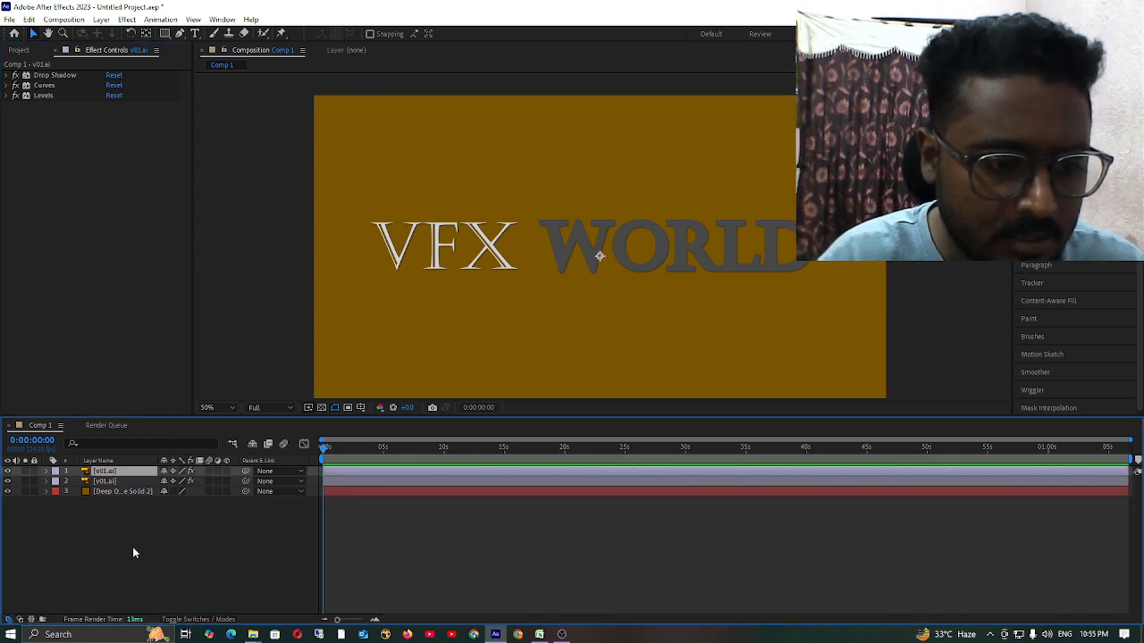
pyautogui.click(164, 33)
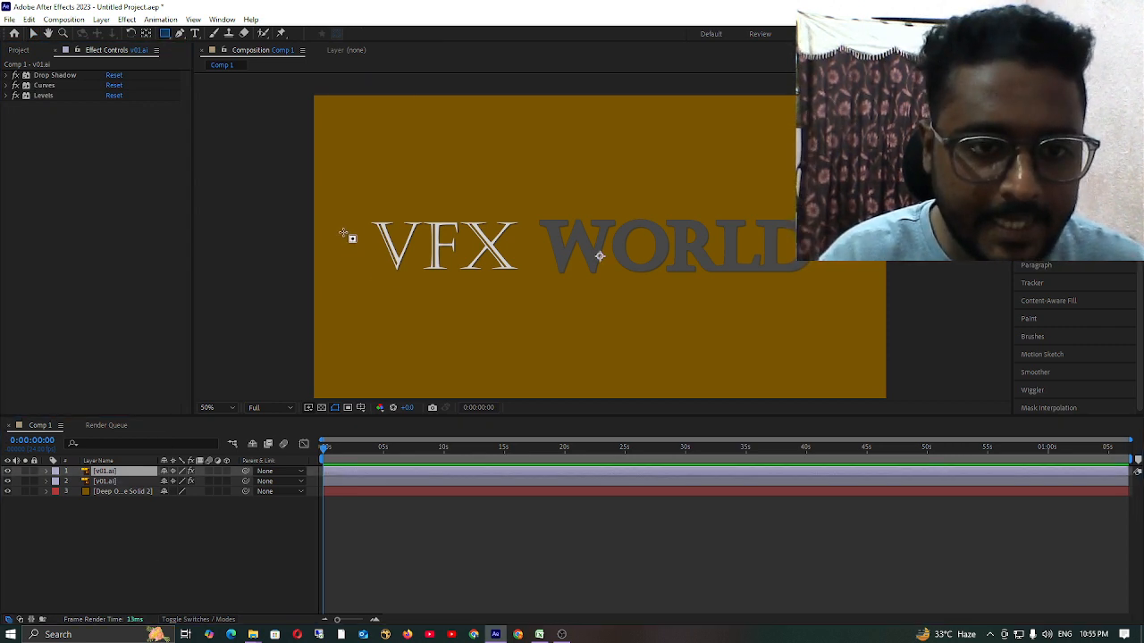
pyautogui.moveTo(337, 218); pyautogui.dragTo(396, 265)
pyautogui.hotkey('ctrl', 'z')
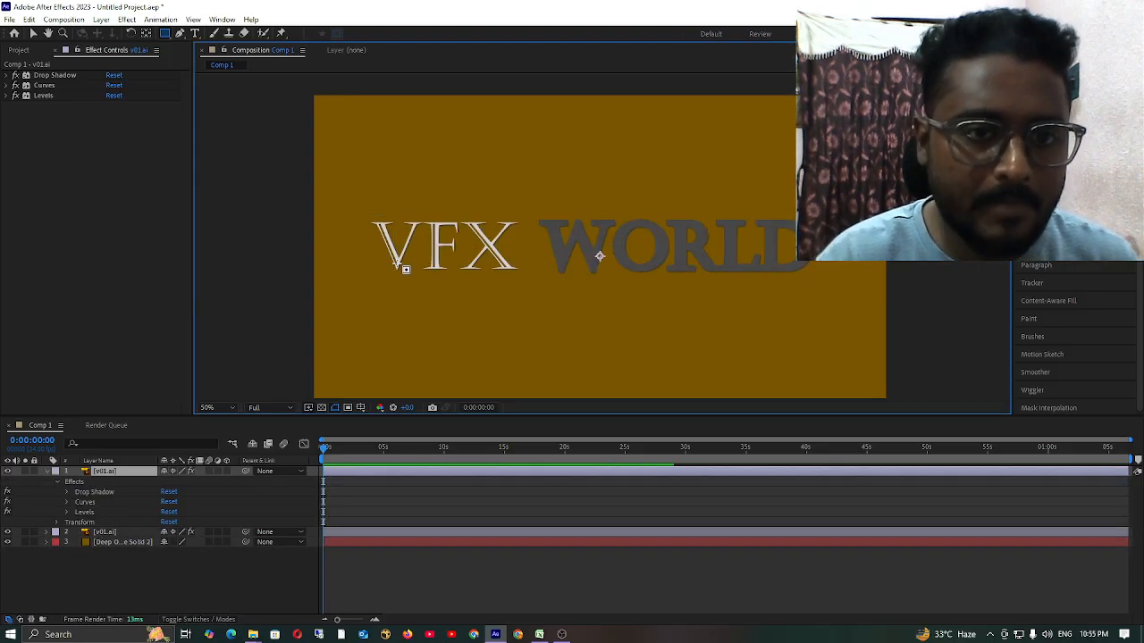
# Draw an elliptical mask over the left part of the V on the upper v01.ai layer, trying Inverted and leaving it off.
pyautogui.click(164, 33)
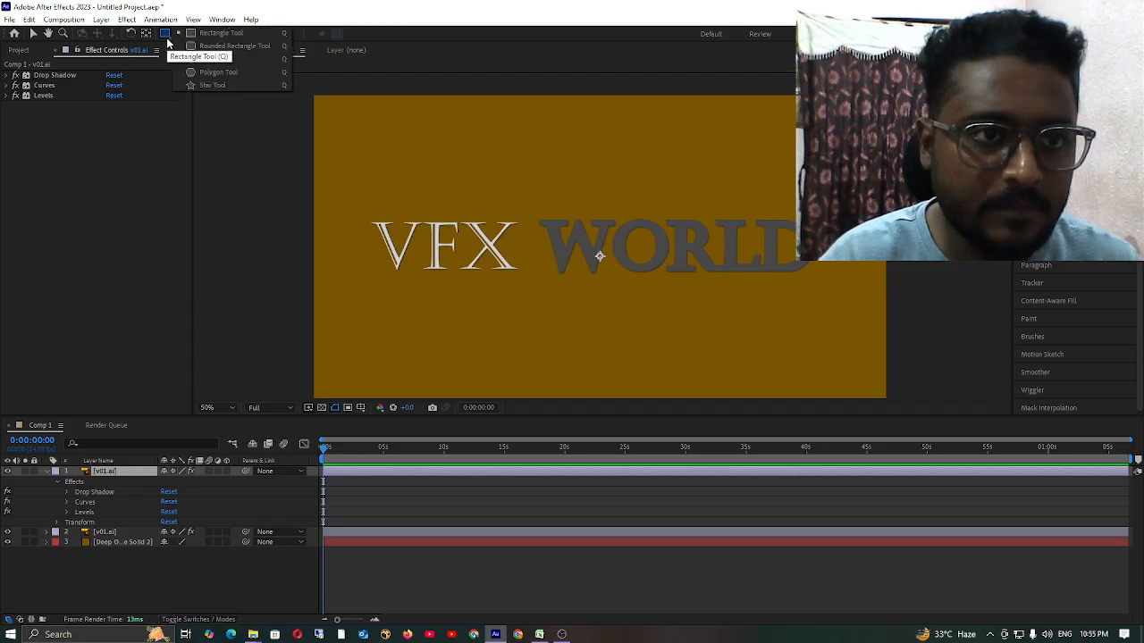
pyautogui.click(210, 59)
pyautogui.moveTo(340, 213); pyautogui.dragTo(402, 284)
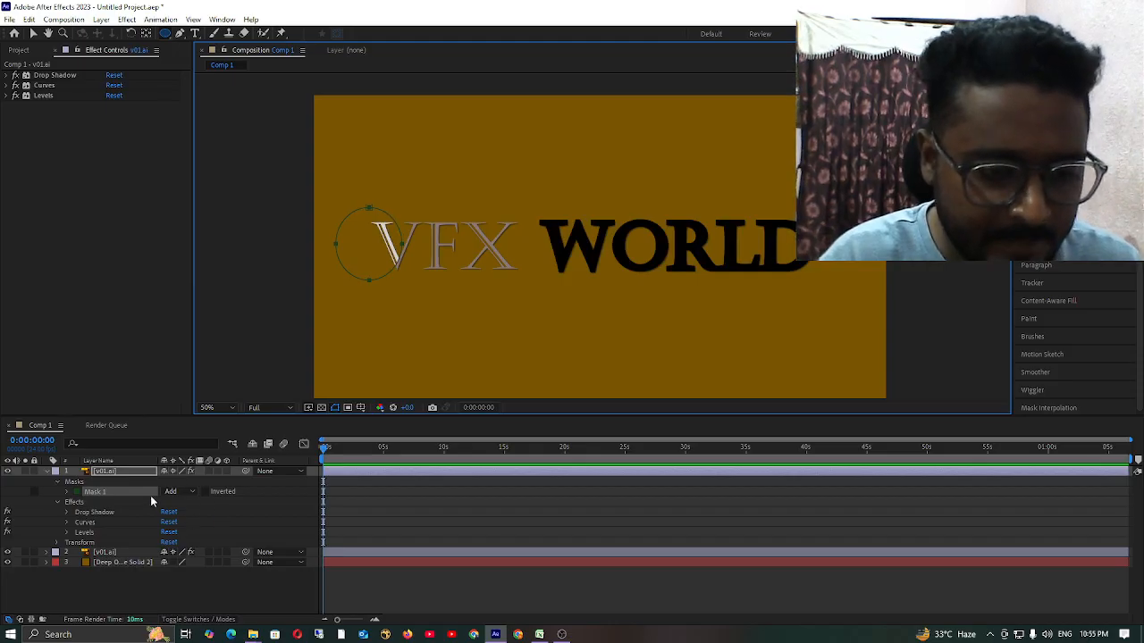
pyautogui.click(205, 492)
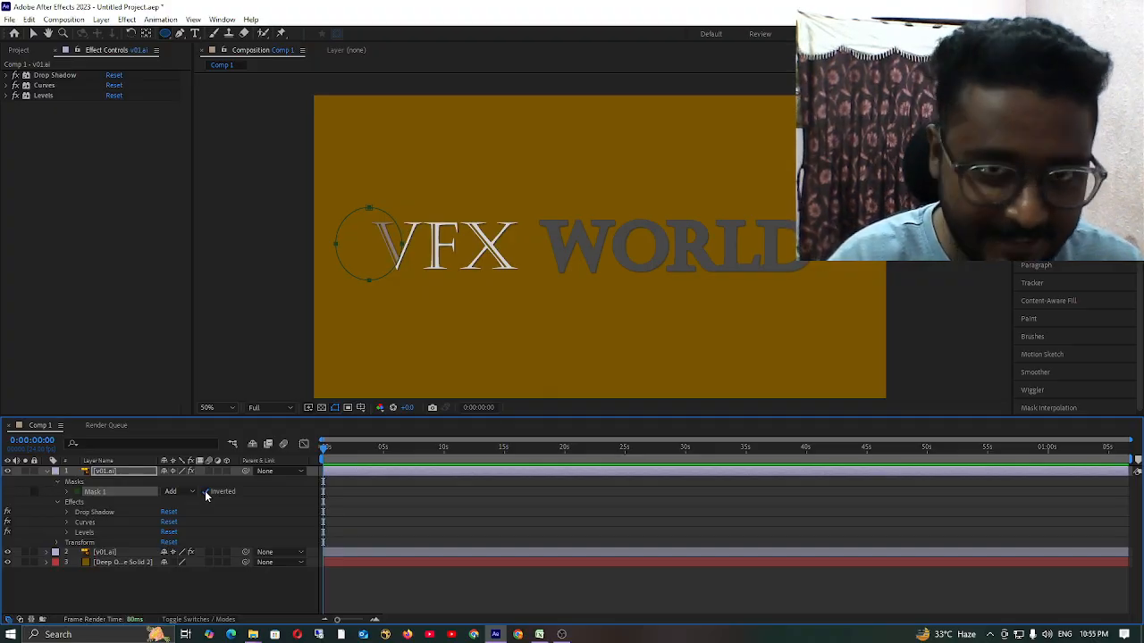
pyautogui.click(206, 491)
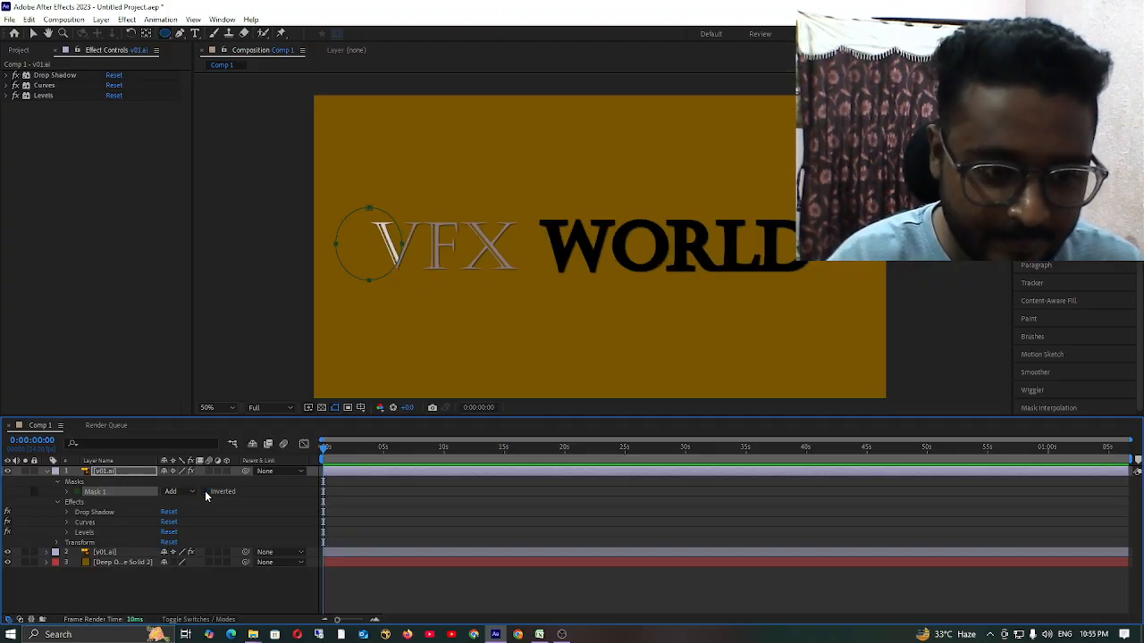
# Set Mask 1's feather to 6.0, 6.0 pixels and start keyframing its Mask Path at 0:00:00:00.
pyautogui.click(67, 493)
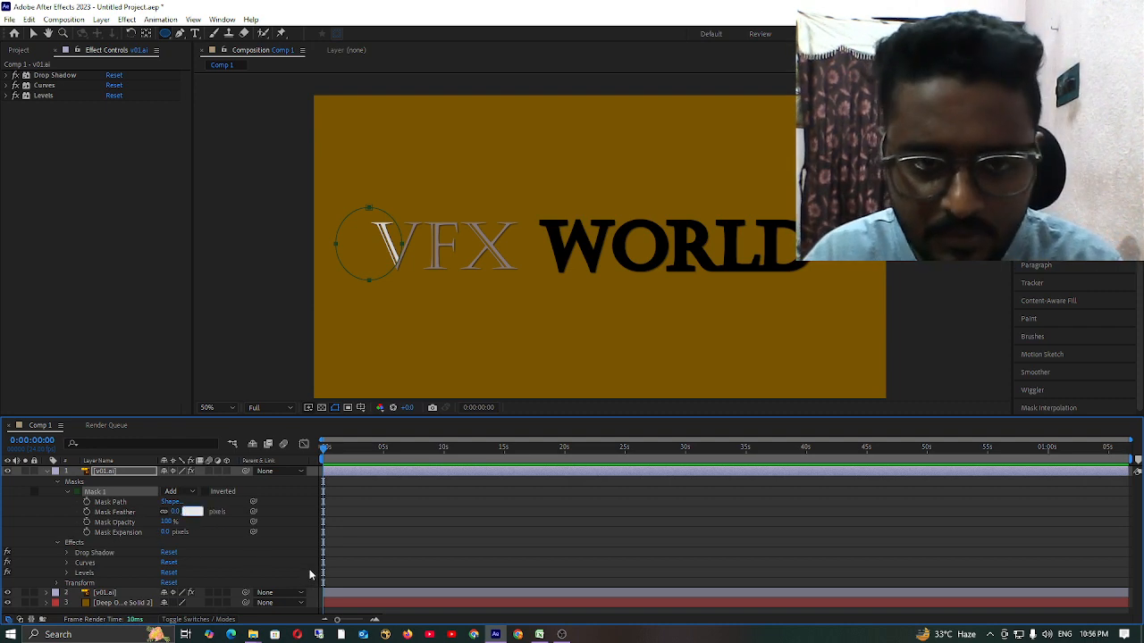
pyautogui.press('Return')
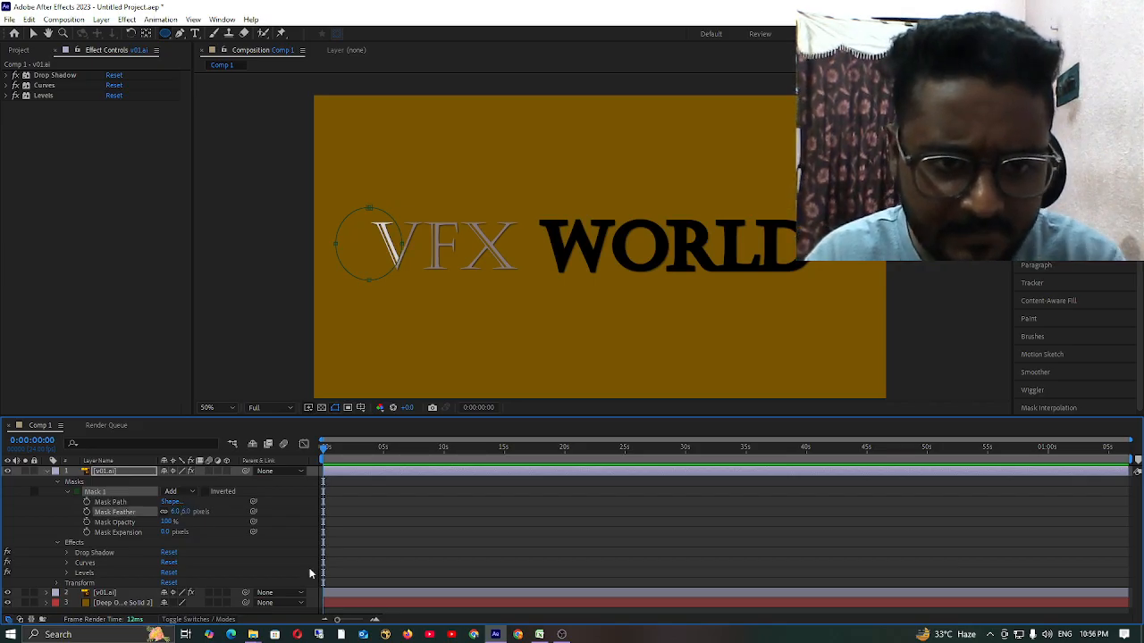
pyautogui.click(87, 503)
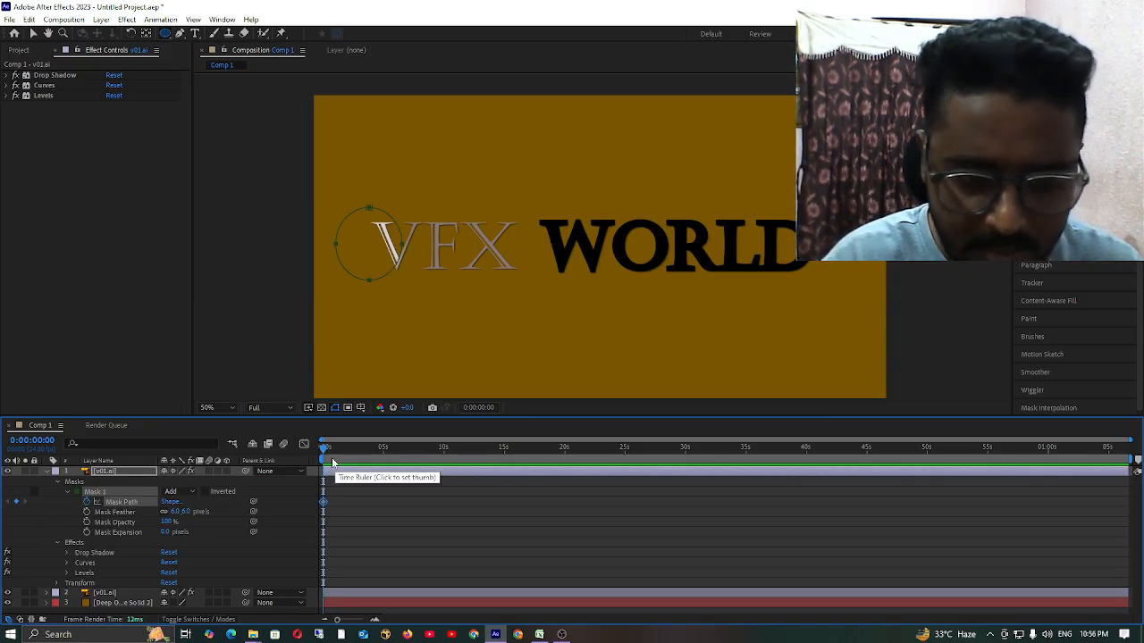
# At 0:00:05:03, move the elliptical mask across the title to just past the end of WORLD.
pyautogui.moveTo(330, 453); pyautogui.dragTo(384, 465)
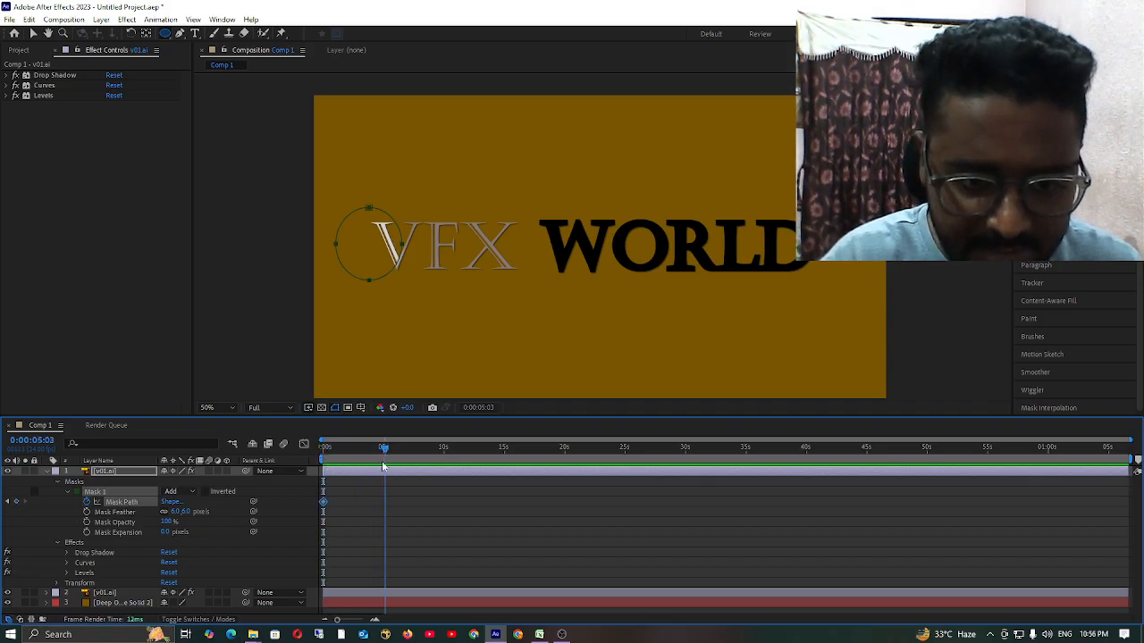
pyautogui.click(33, 34)
pyautogui.moveTo(369, 210); pyautogui.dragTo(791, 208)
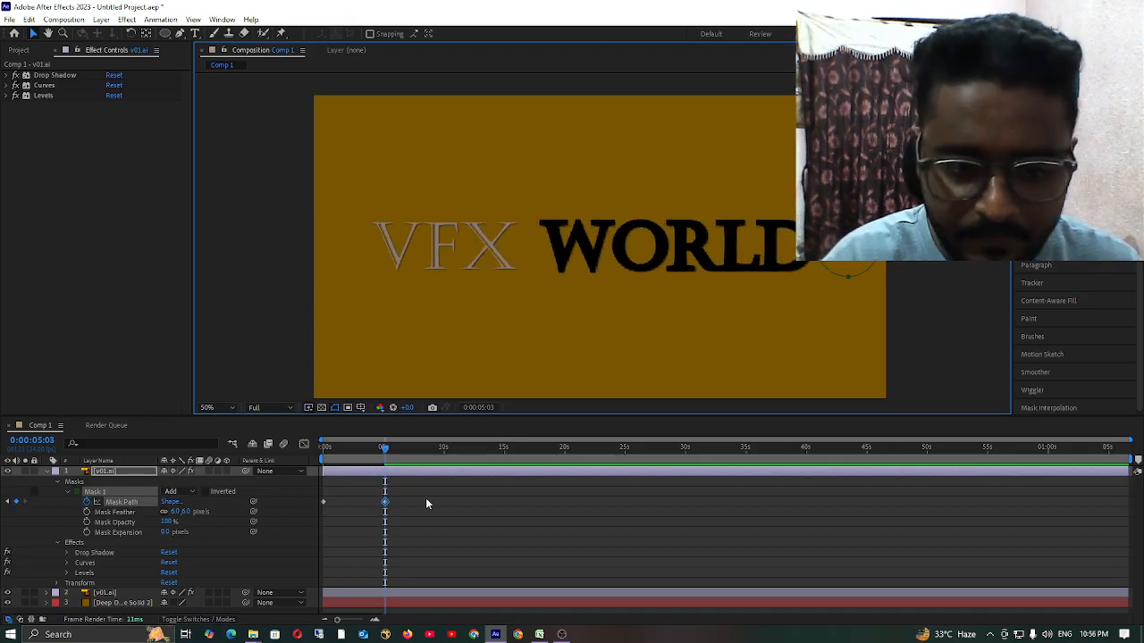
# Deselect the mask, scrub the timeline to about 10 seconds and preview the mask's sweep across the title.
pyautogui.click(394, 461)
pyautogui.moveTo(387, 448); pyautogui.dragTo(445, 460)
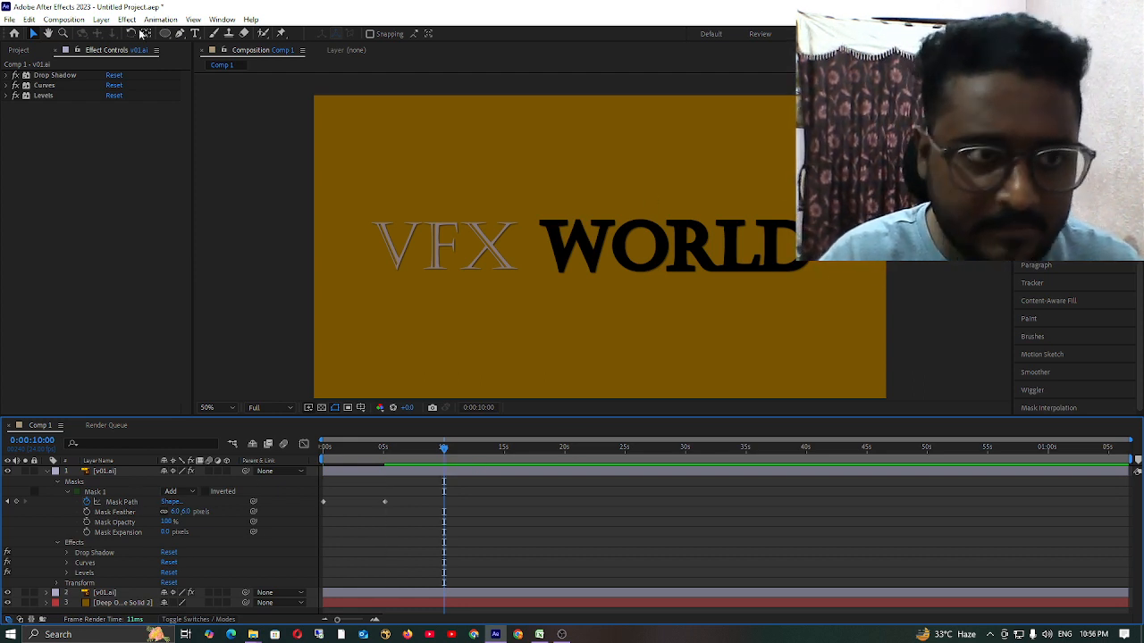
pyautogui.moveTo(445, 453); pyautogui.dragTo(439, 489)
pyautogui.press('space')
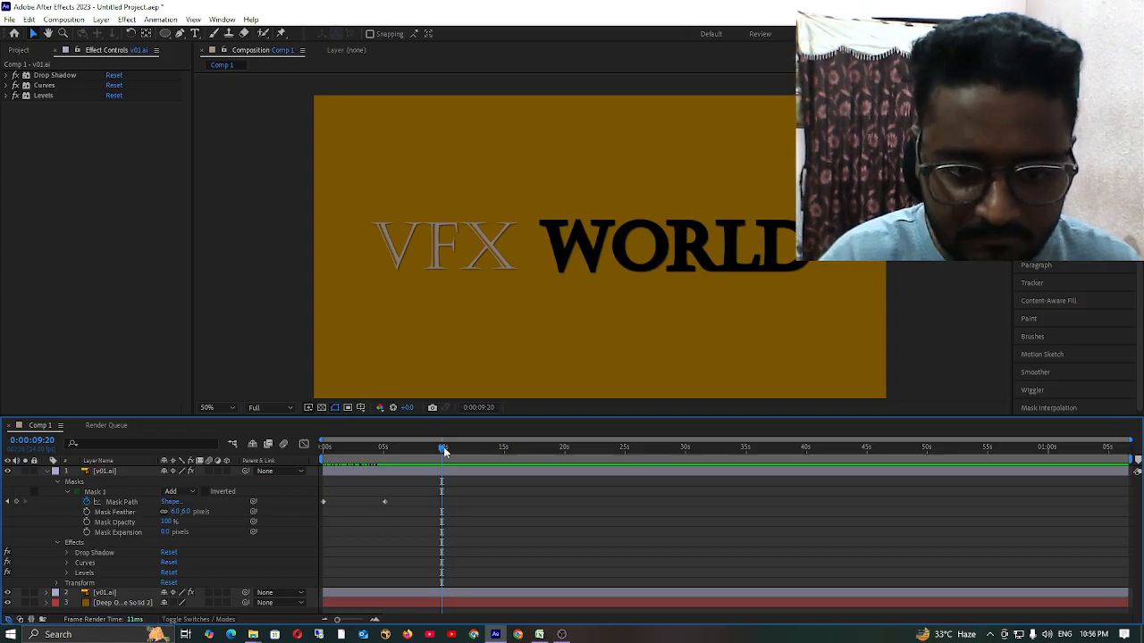
# Select both Mask Path keyframes of the upper v01.ai layer and apply Easy Ease to them.
pyautogui.click(59, 484)
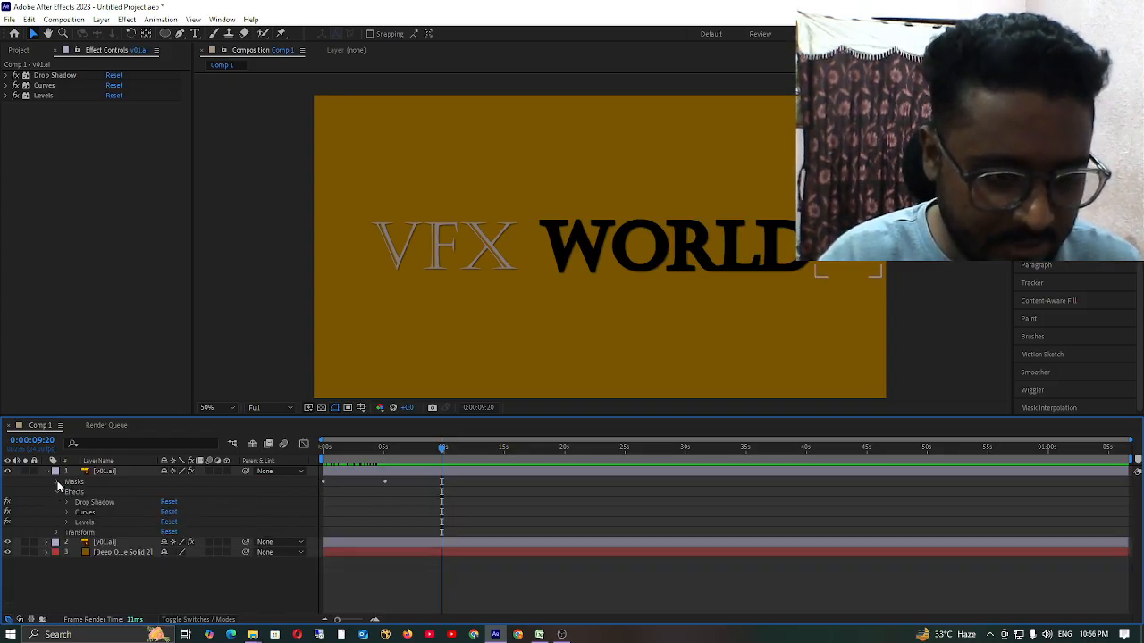
pyautogui.click(59, 484)
pyautogui.moveTo(401, 487); pyautogui.dragTo(314, 529)
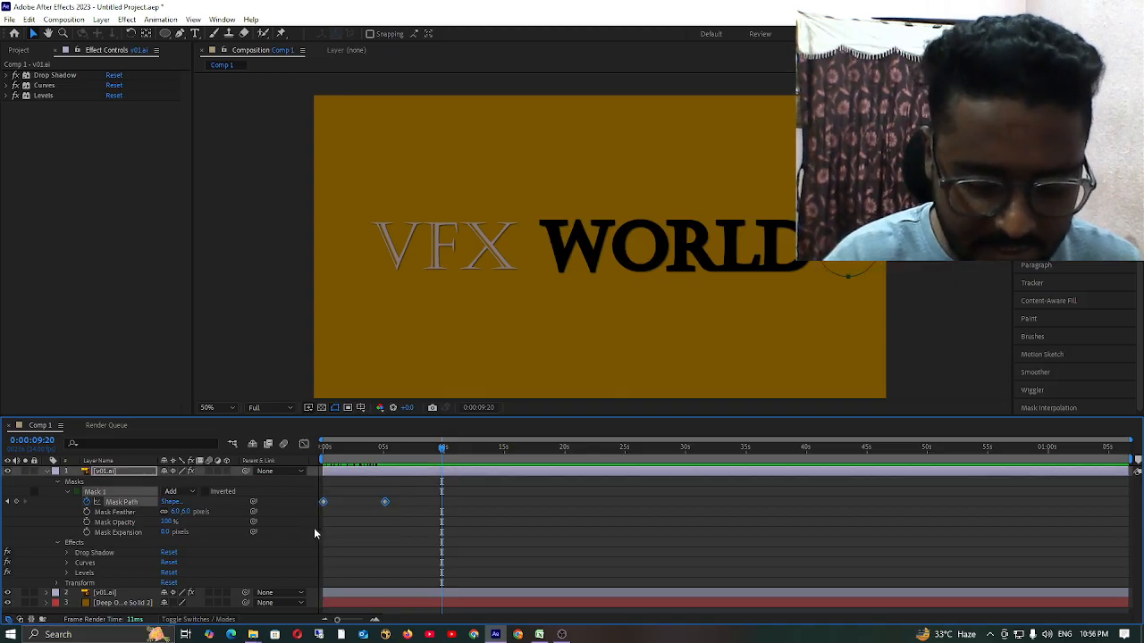
pyautogui.press('F9')
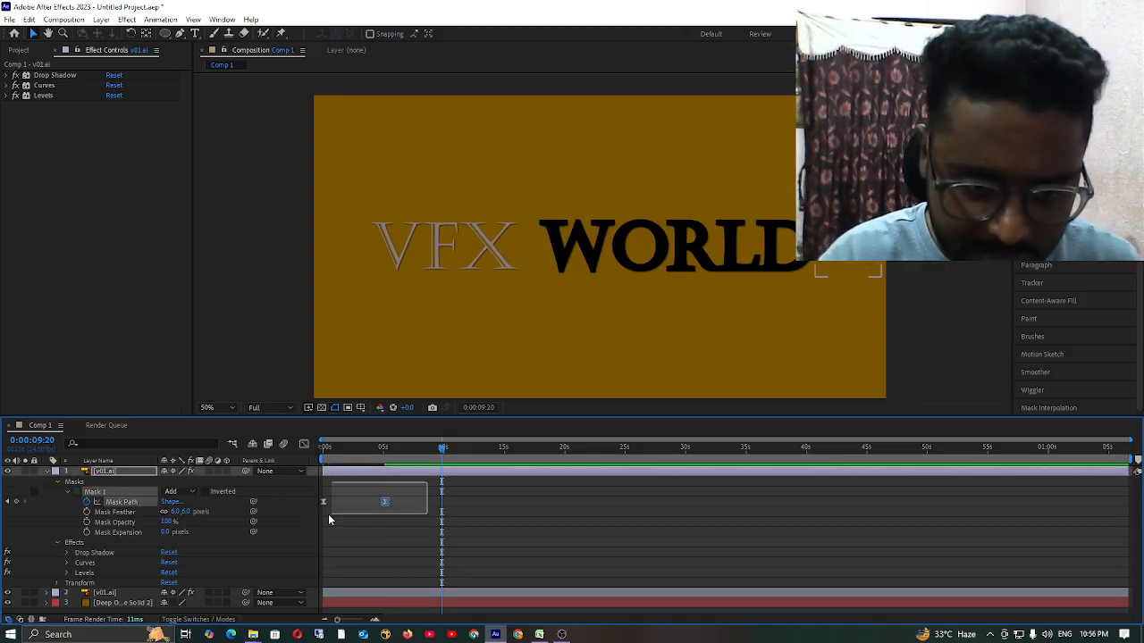
# In the Graph Editor, lengthen the second Mask Path keyframe's incoming ease so the speed peaks early and slows gradually.
pyautogui.click(303, 445)
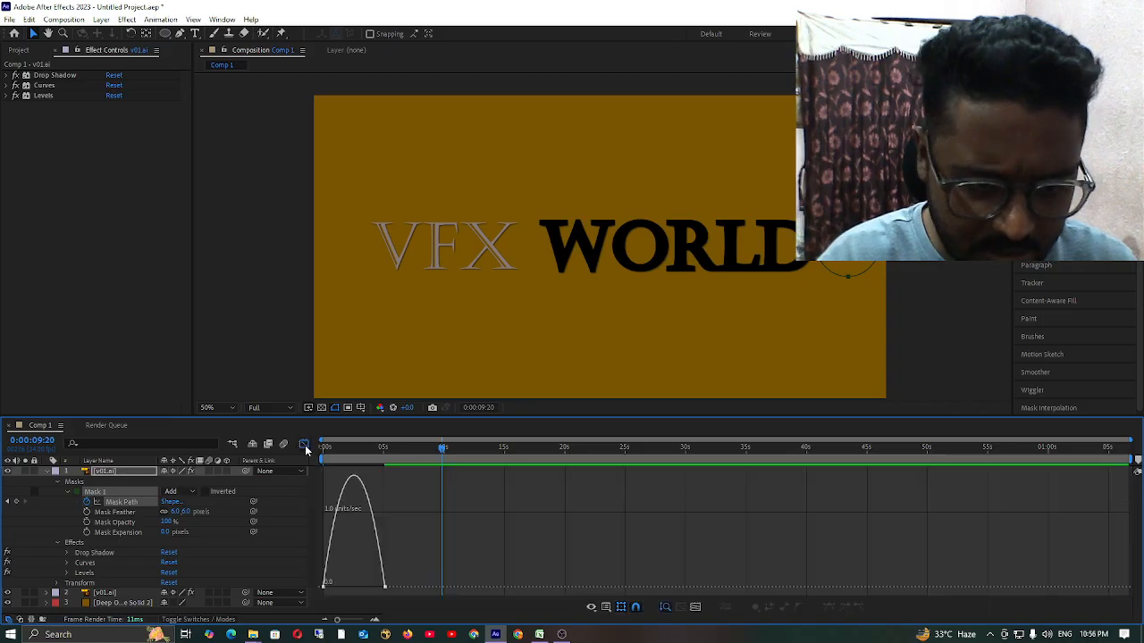
pyautogui.click(385, 588)
pyautogui.moveTo(375, 589); pyautogui.dragTo(354, 592)
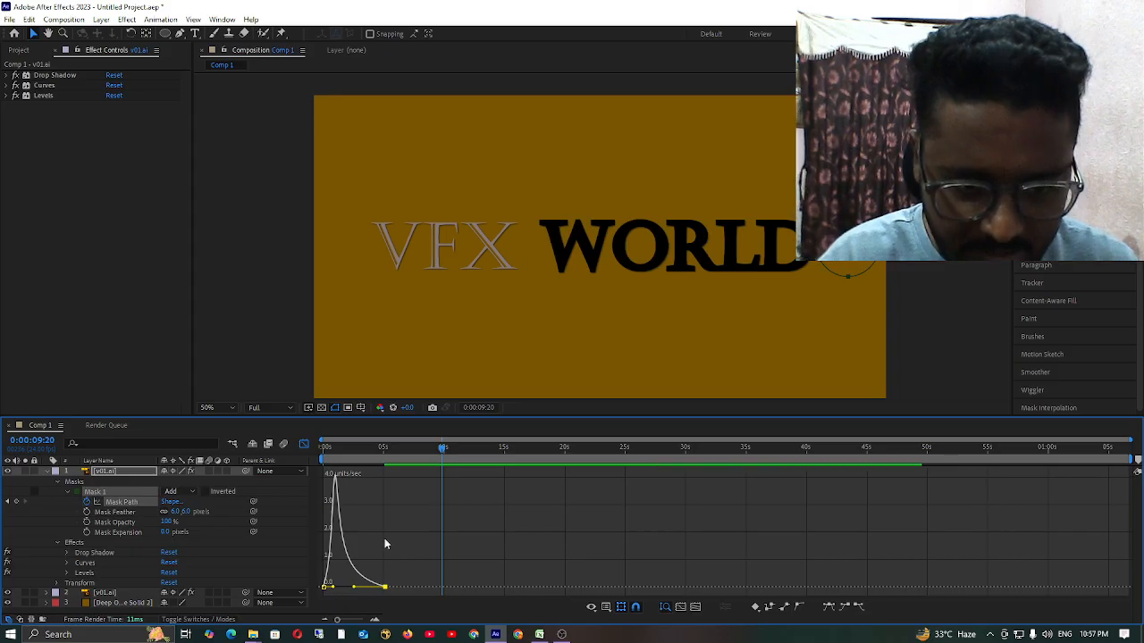
# Enable motion blur for the upper v01.ai layer, play the mask animation from the start, and return to 0:00:00:00.
pyautogui.moveTo(436, 453); pyautogui.dragTo(310, 481)
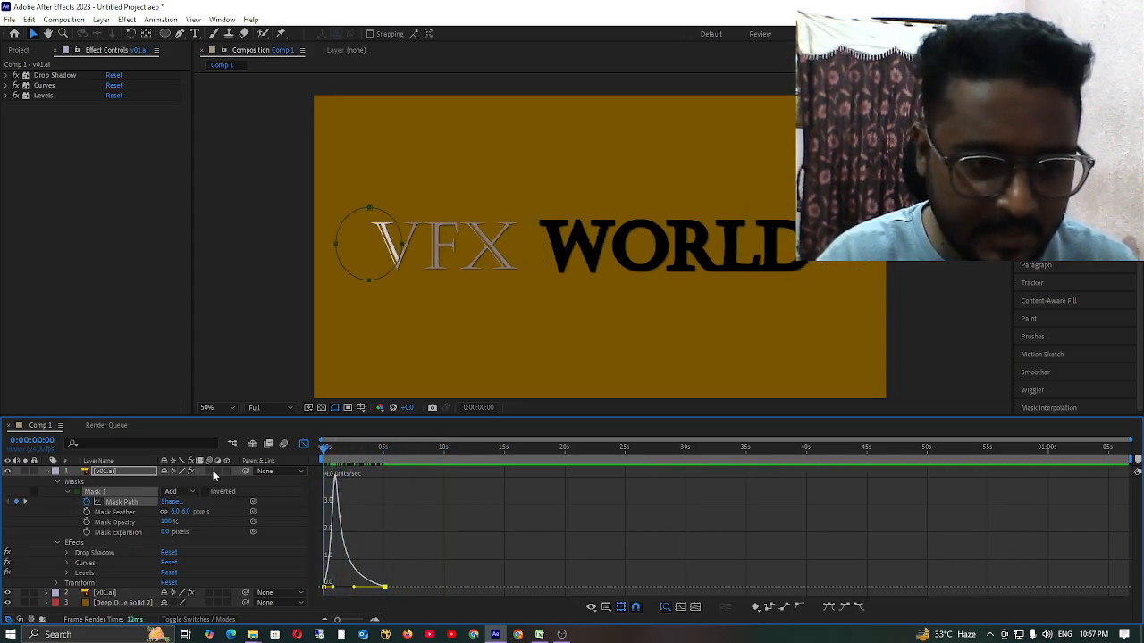
pyautogui.click(211, 472)
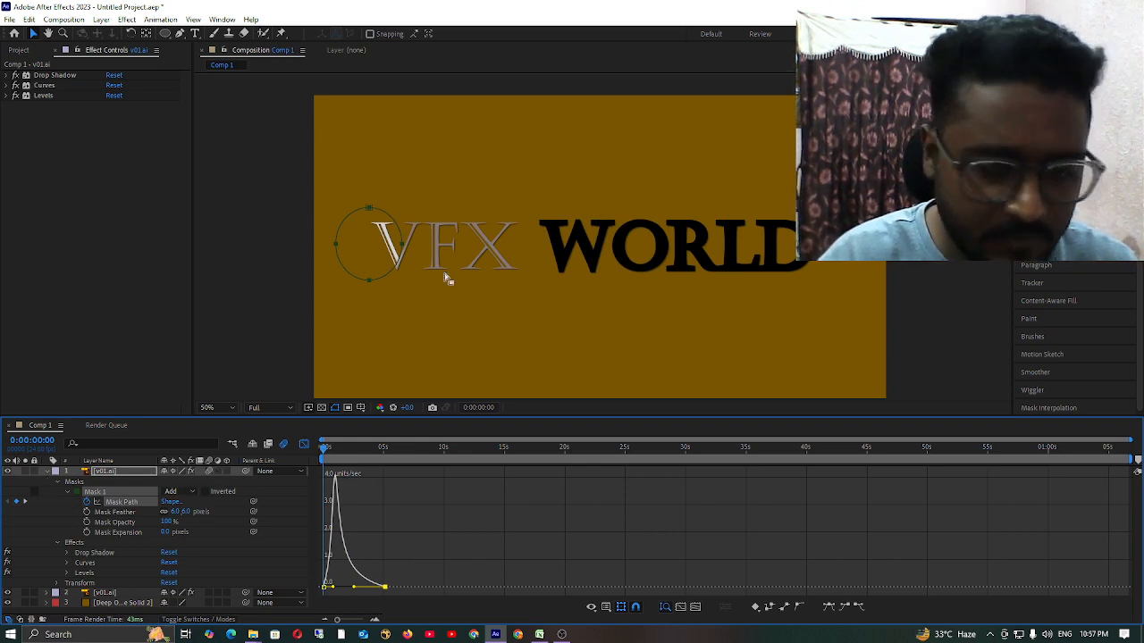
pyautogui.press('space')
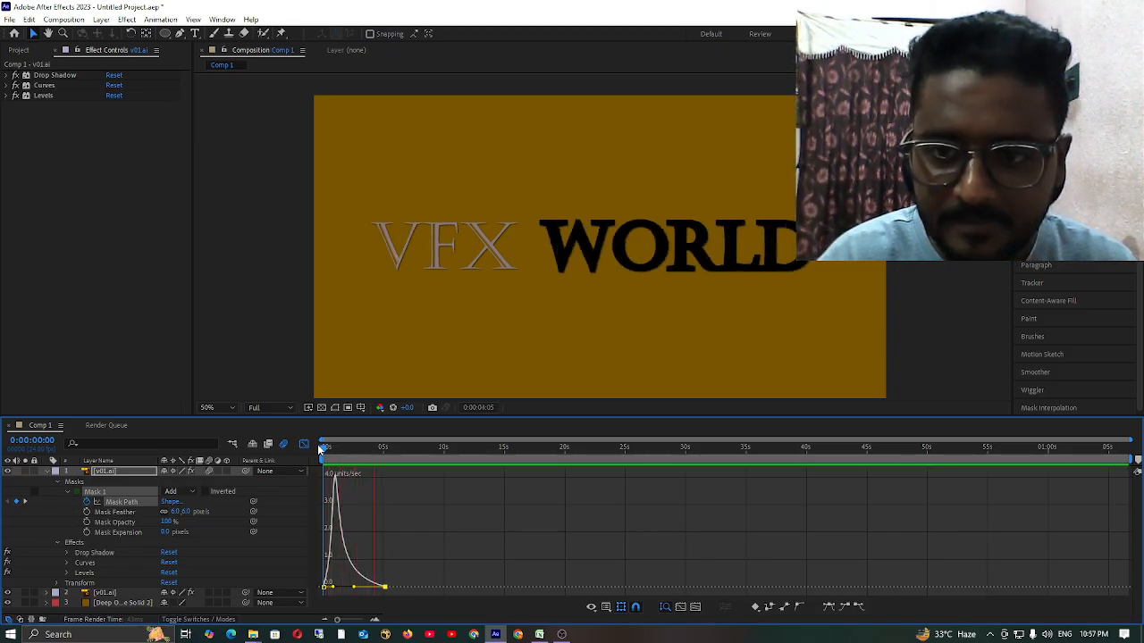
pyautogui.press('space')
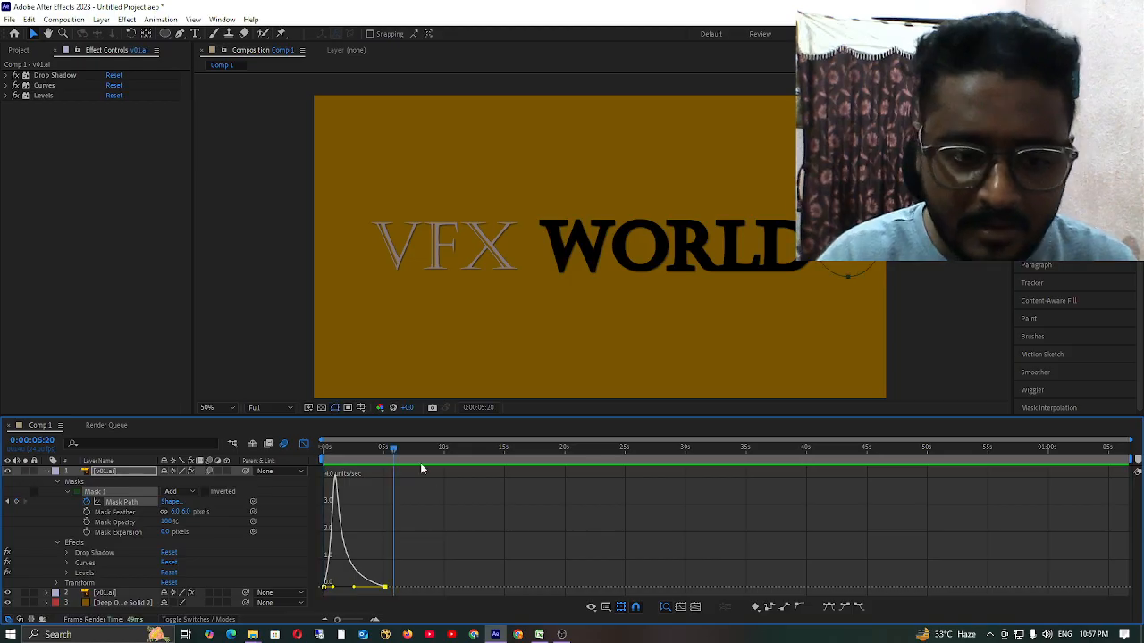
pyautogui.moveTo(395, 449); pyautogui.dragTo(291, 468)
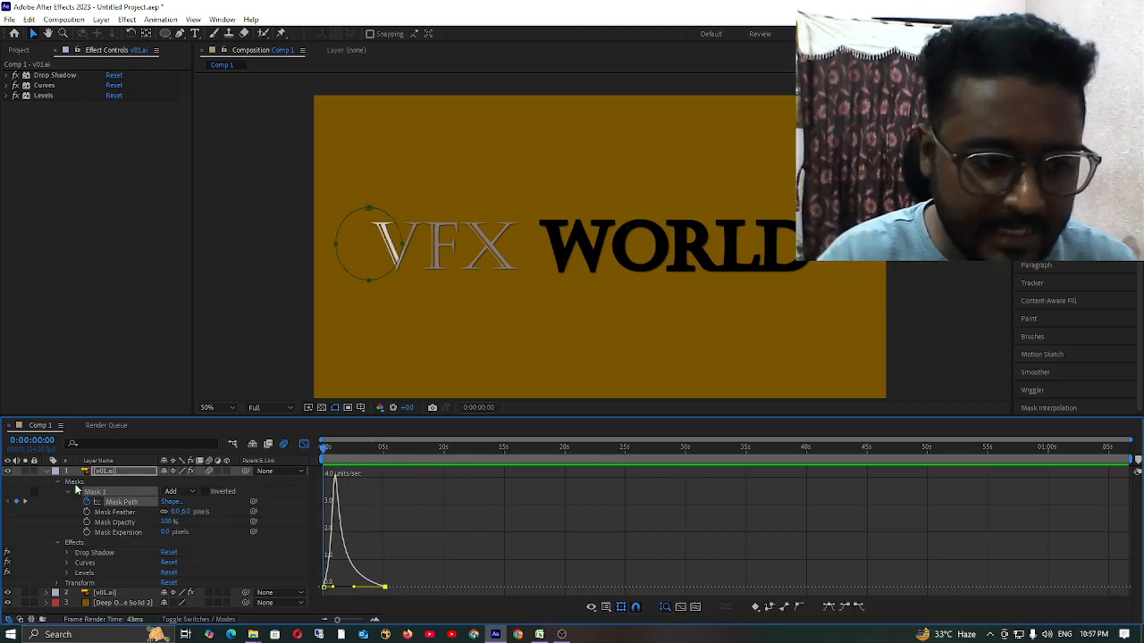
# Close the Graph Editor, move the second Mask Path keyframe to about 1.5 seconds, and preview the faster mask sweep.
pyautogui.click(47, 472)
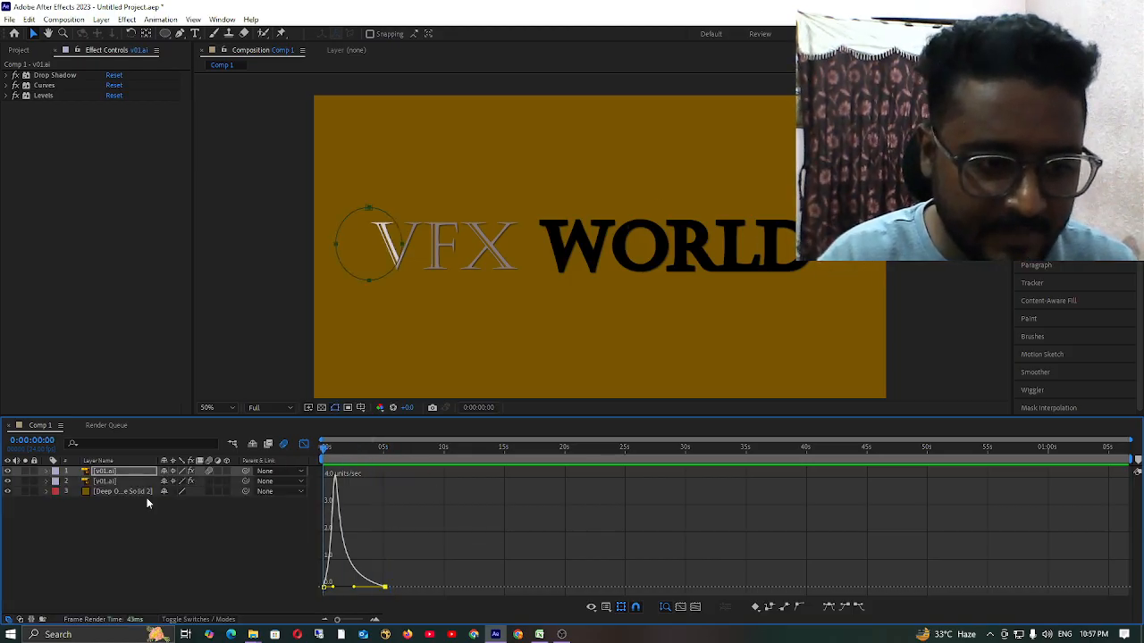
pyautogui.click(45, 471)
pyautogui.click(305, 445)
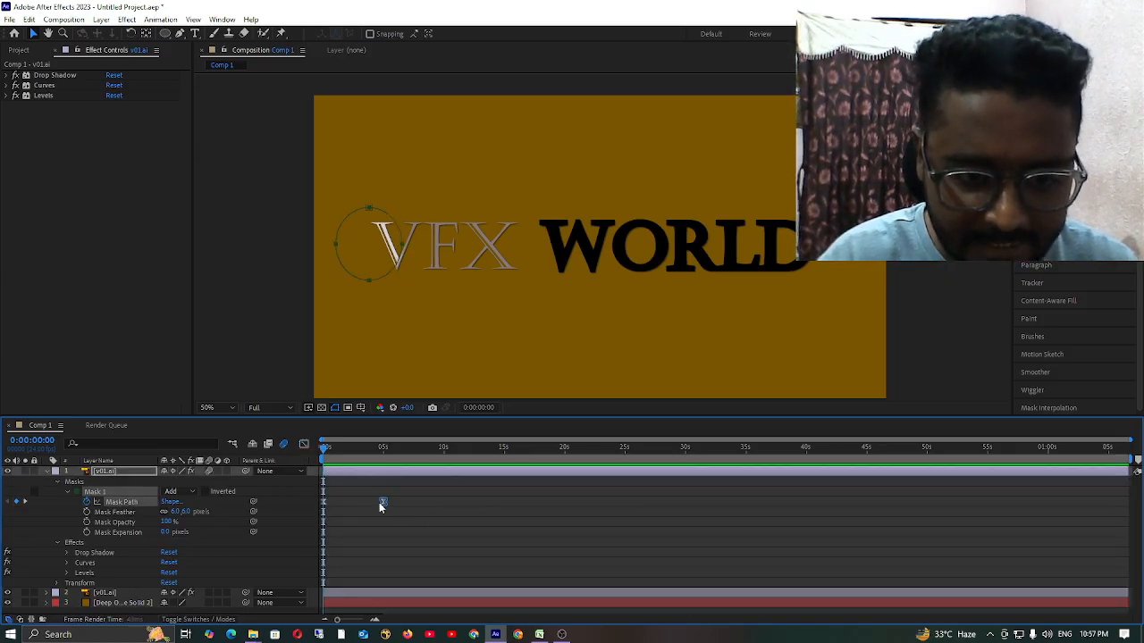
pyautogui.moveTo(379, 502); pyautogui.dragTo(342, 504)
pyautogui.press('space')
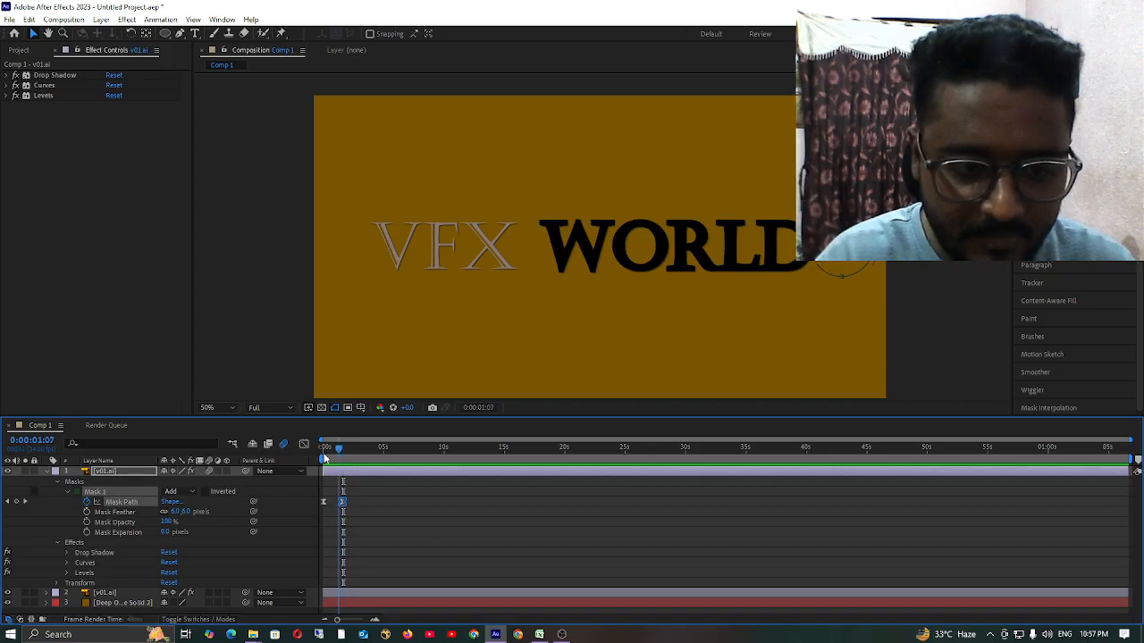
pyautogui.press('space')
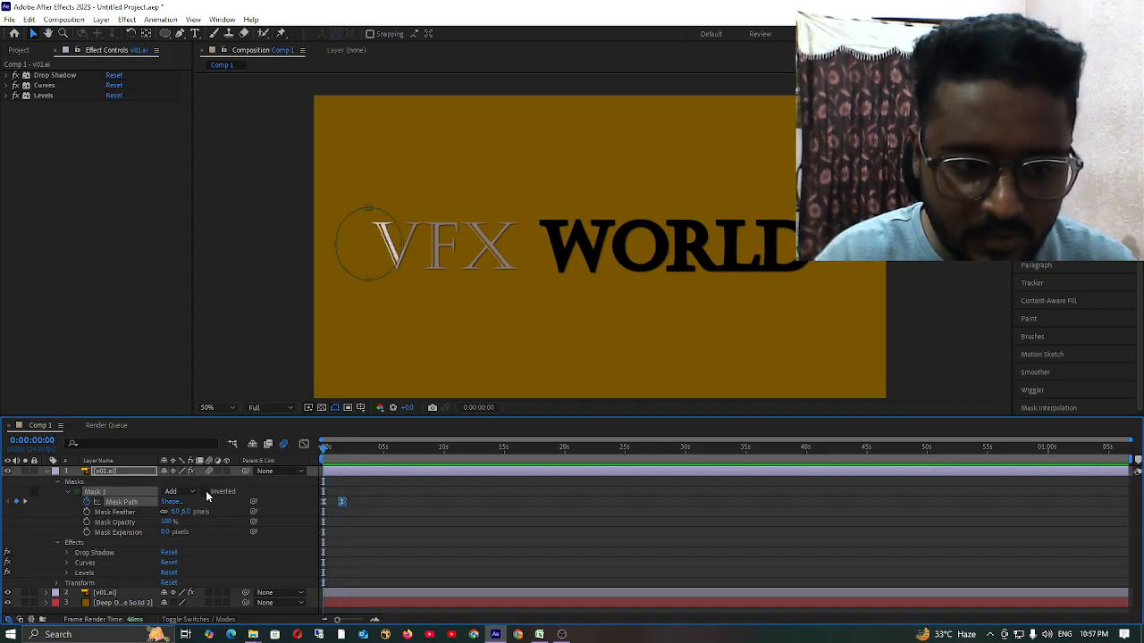
# Invert Mask 1, preview the inverted sweep across the title, and turn Inverted back off.
pyautogui.click(206, 492)
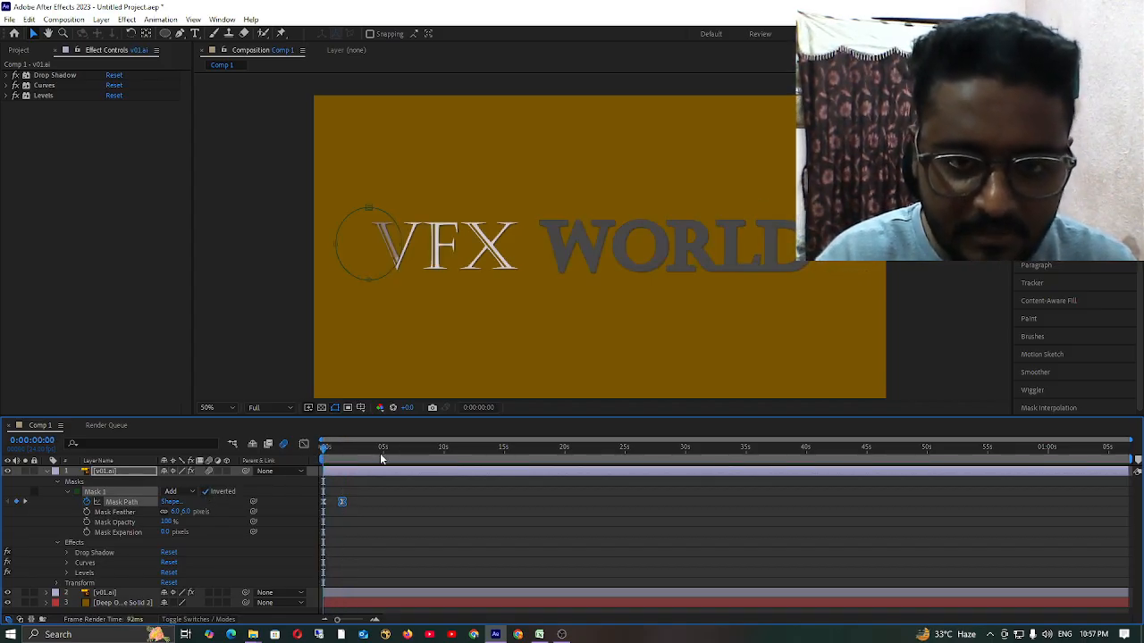
pyautogui.press('space')
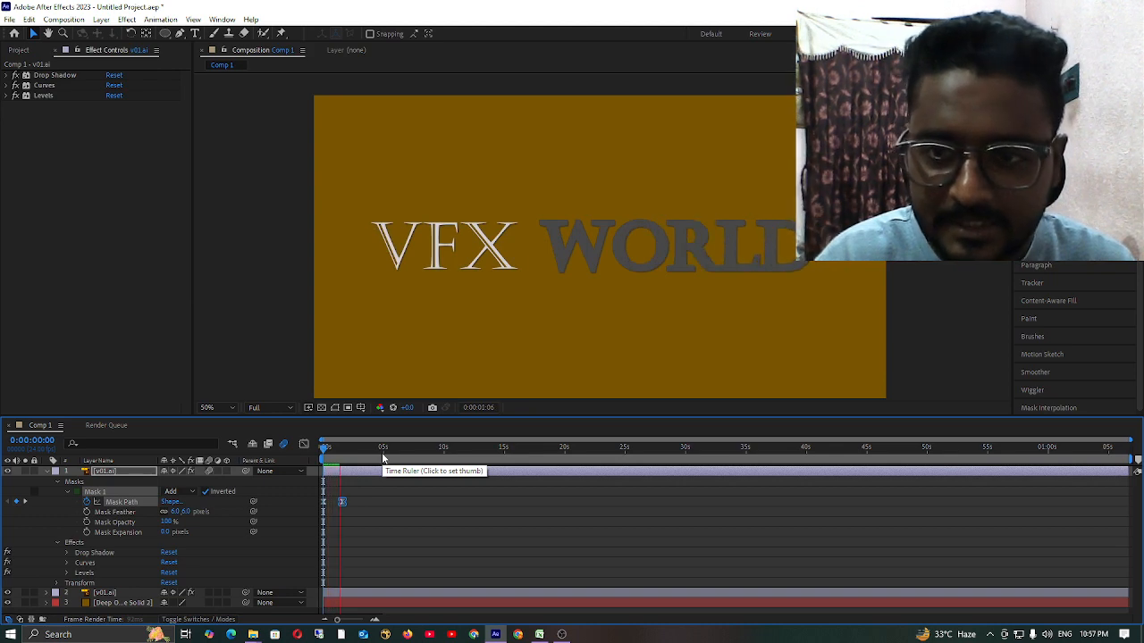
pyautogui.press('space')
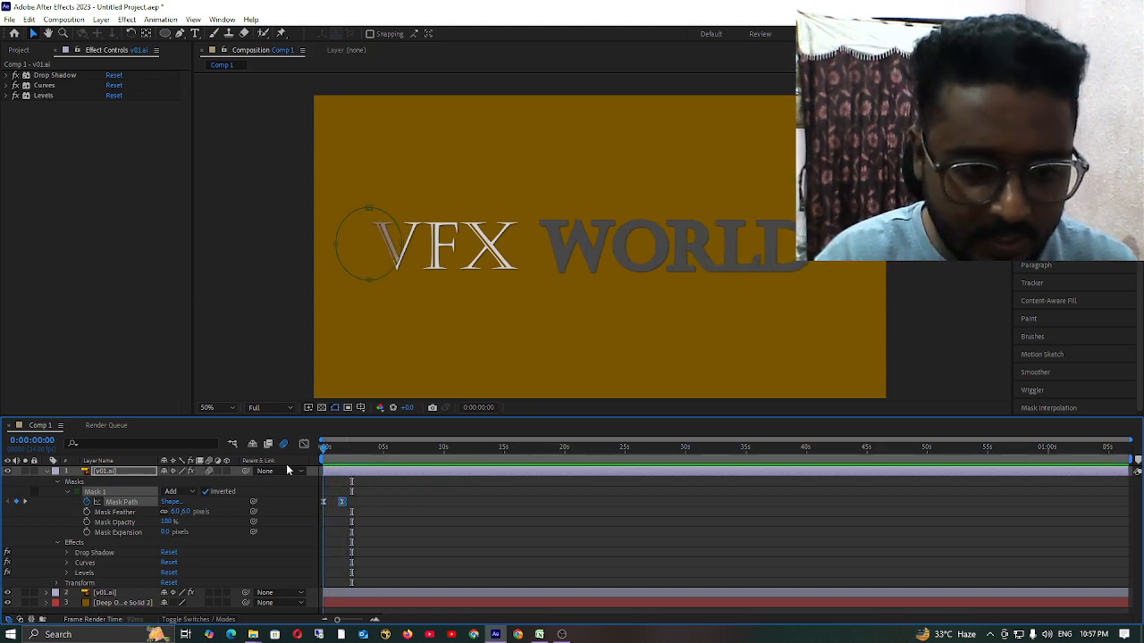
pyautogui.press('space')
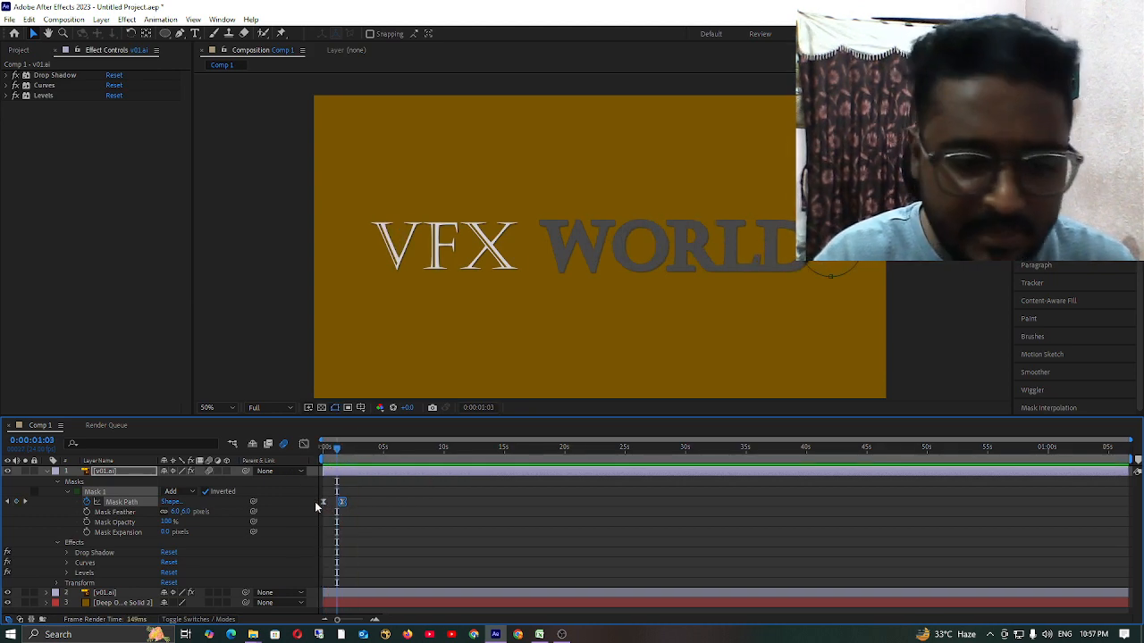
pyautogui.click(206, 492)
pyautogui.click(451, 511)
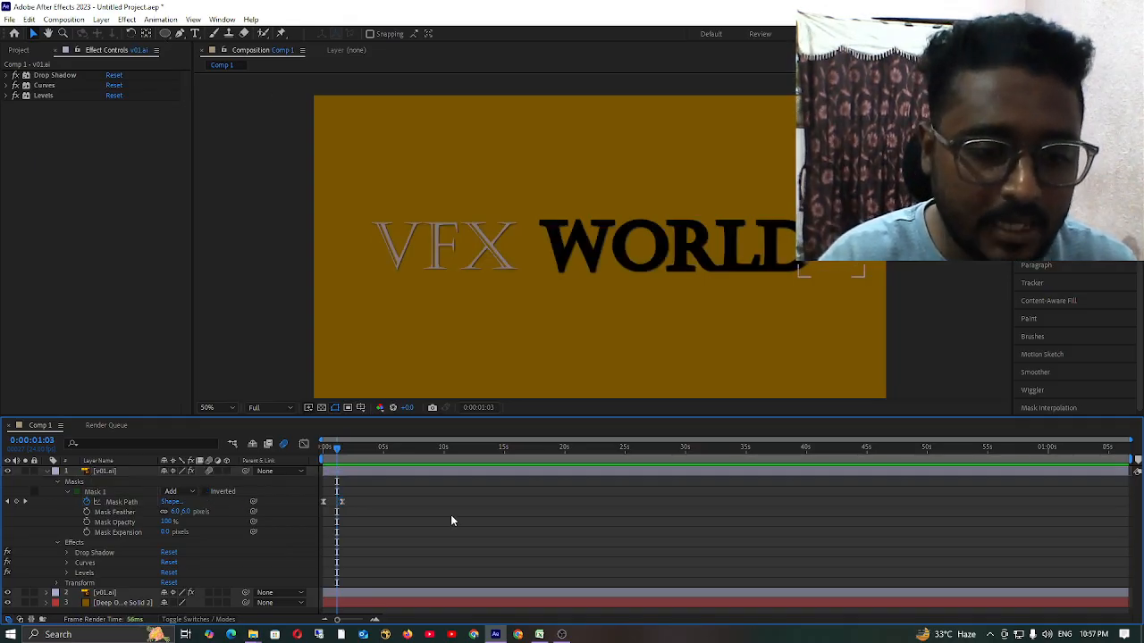
# Move the playhead to 0:00:00:04 and delete Mask 1 from the upper v01.ai layer.
pyautogui.moveTo(328, 451)
pyautogui.mouseDown()
pyautogui.moveTo(348, 453)
pyautogui.moveTo(322, 460)
pyautogui.moveTo(325, 470)
pyautogui.mouseUp()
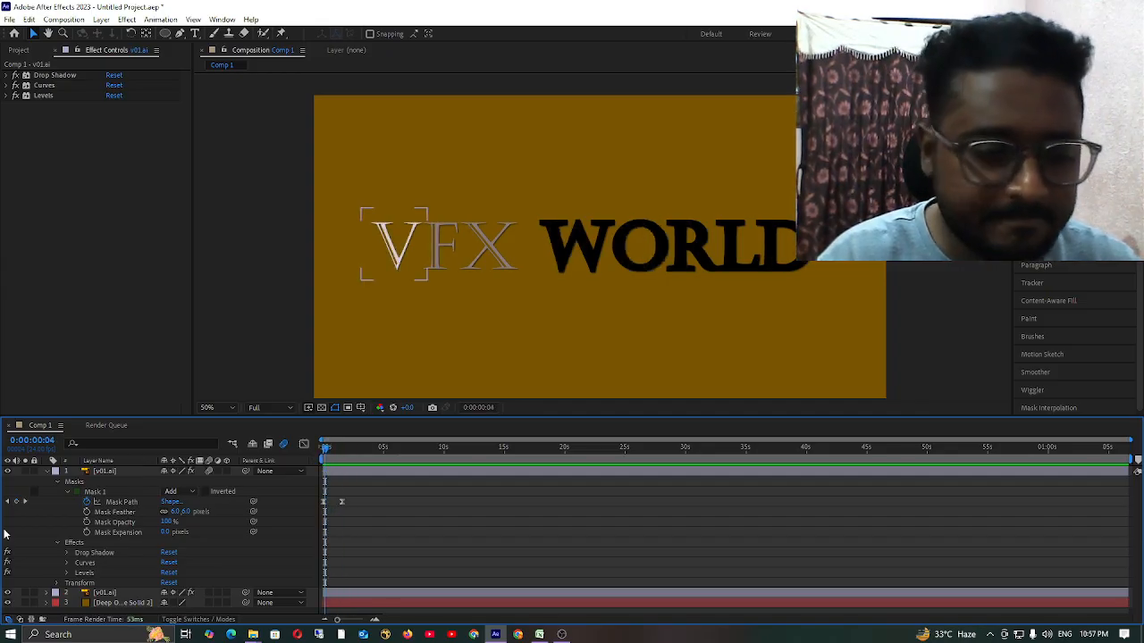
pyautogui.click(56, 484)
pyautogui.click(56, 484)
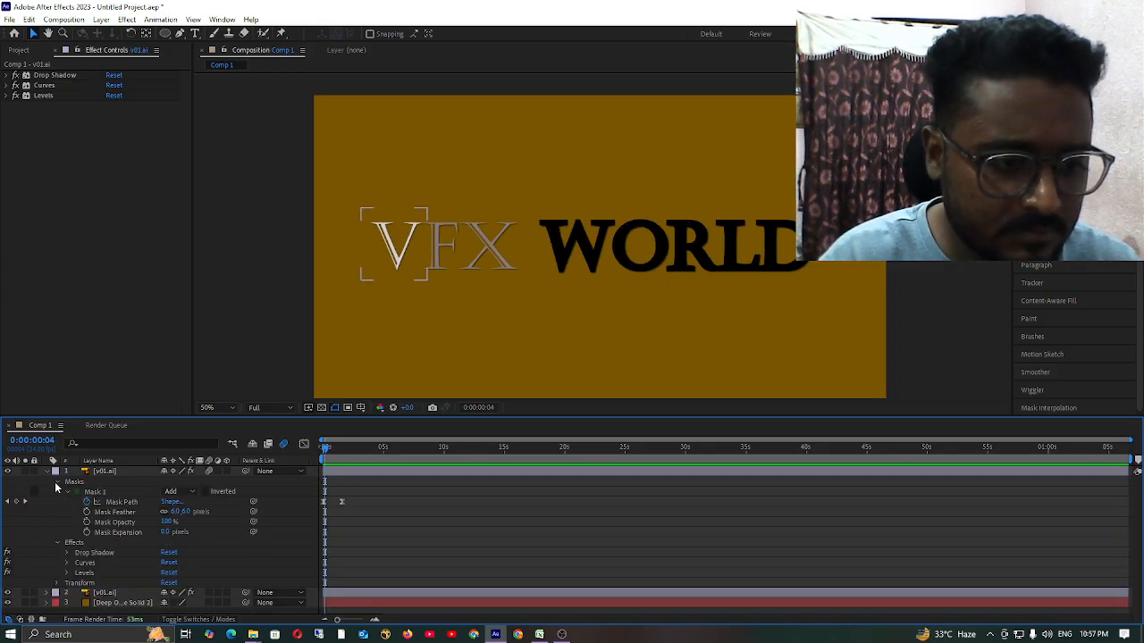
pyautogui.click(104, 493)
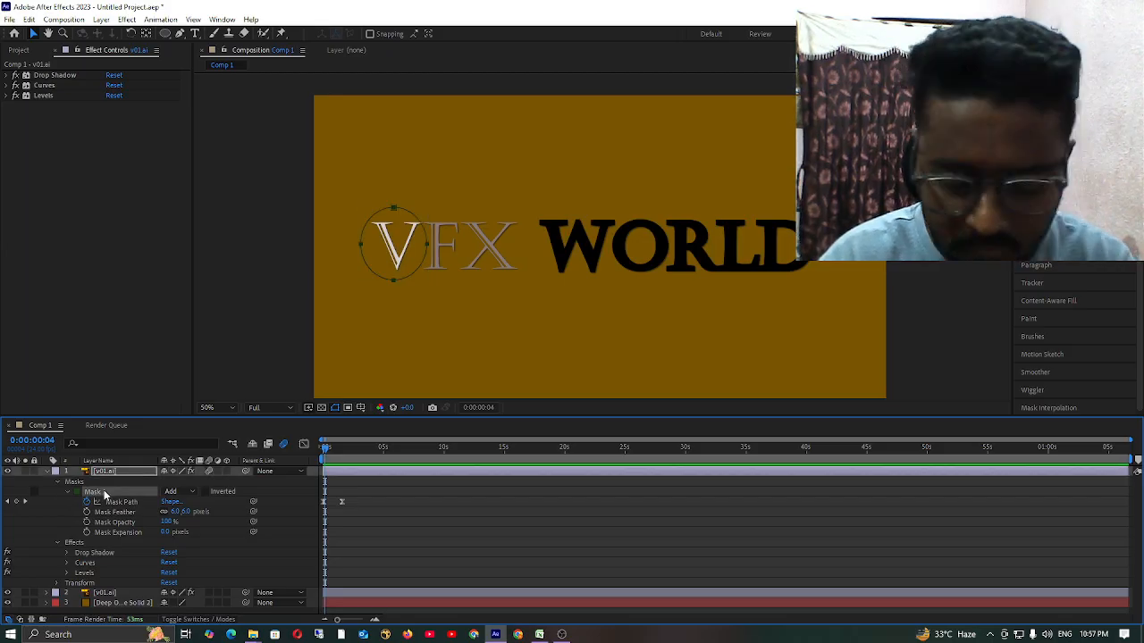
pyautogui.press('Delete')
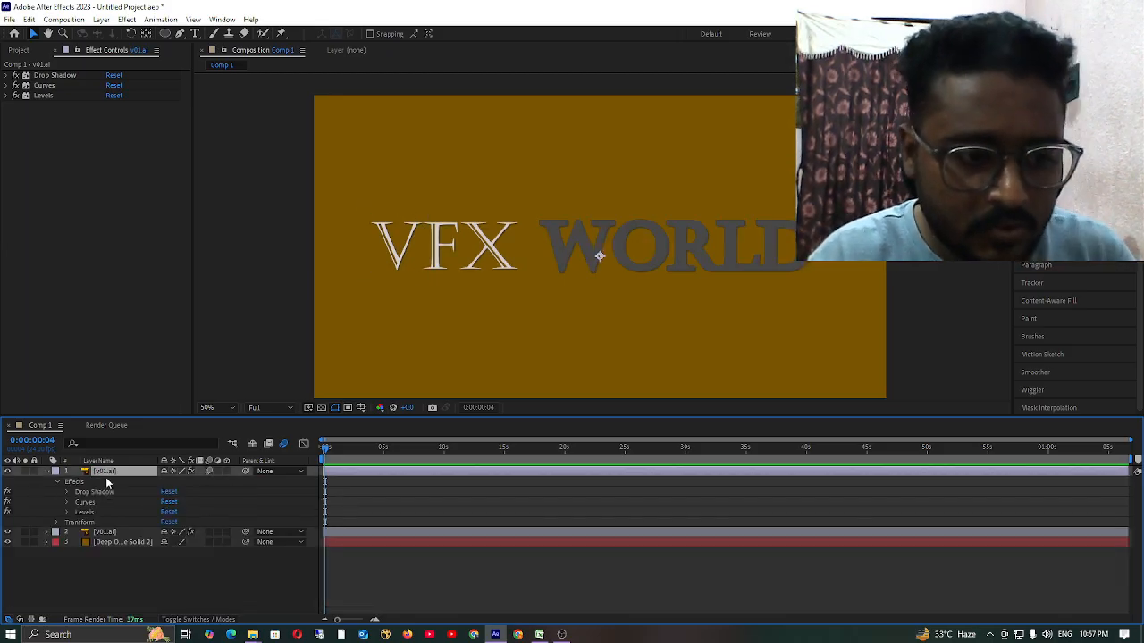
# Draw a narrow vertical rectangular mask just before the title on the upper v01.ai layer and set its Mask Feather to 3 pixels.
pyautogui.click(167, 36)
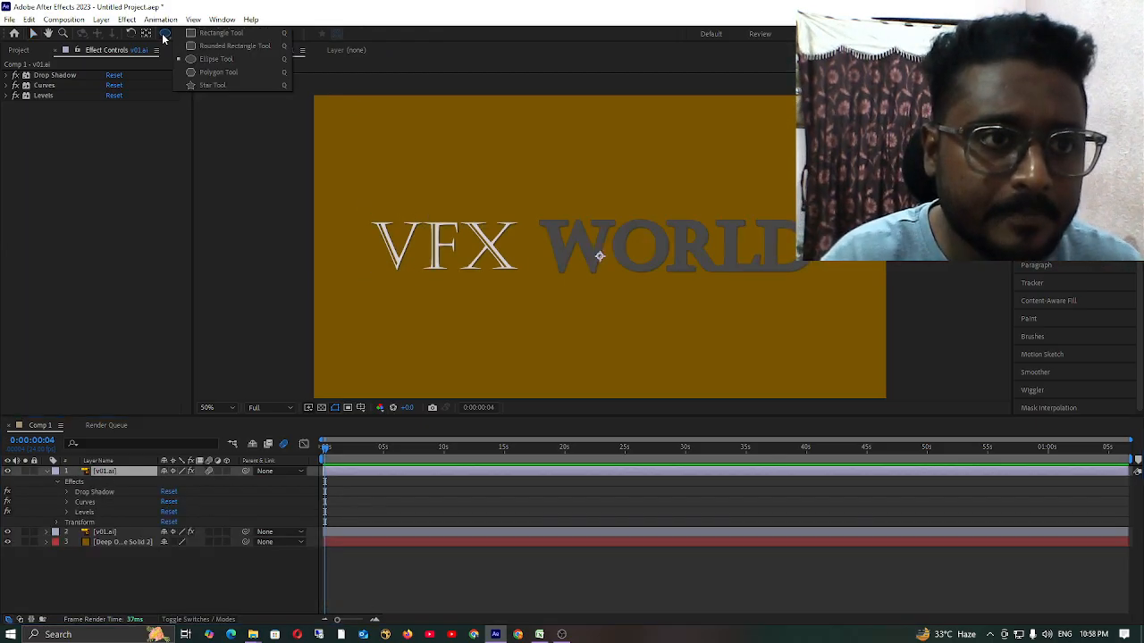
pyautogui.click(215, 33)
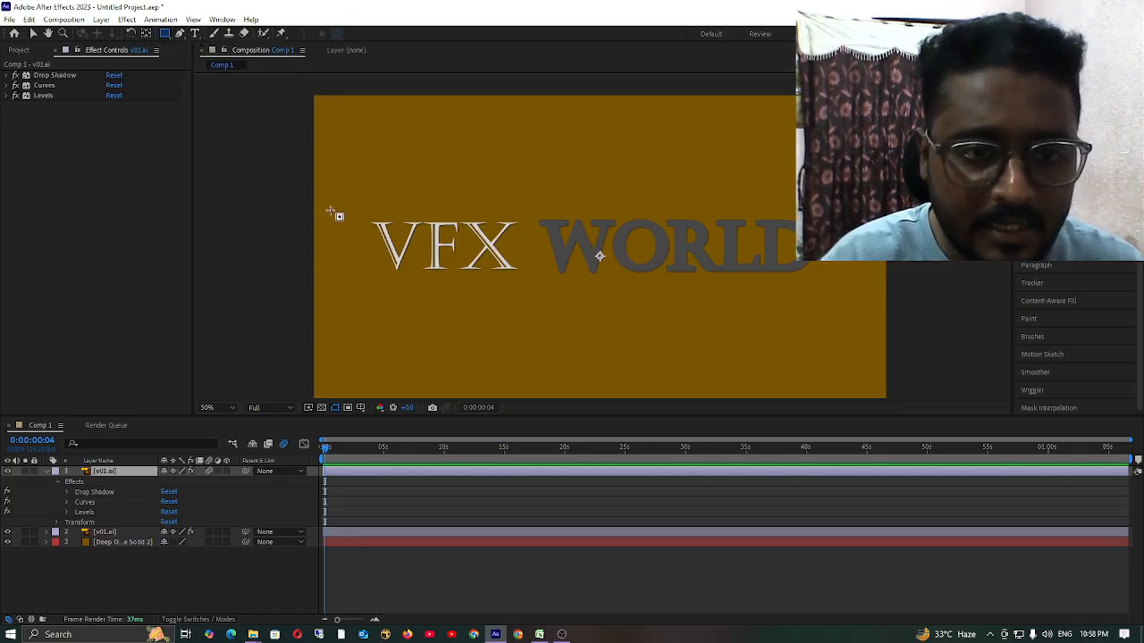
pyautogui.moveTo(333, 212); pyautogui.dragTo(335, 297)
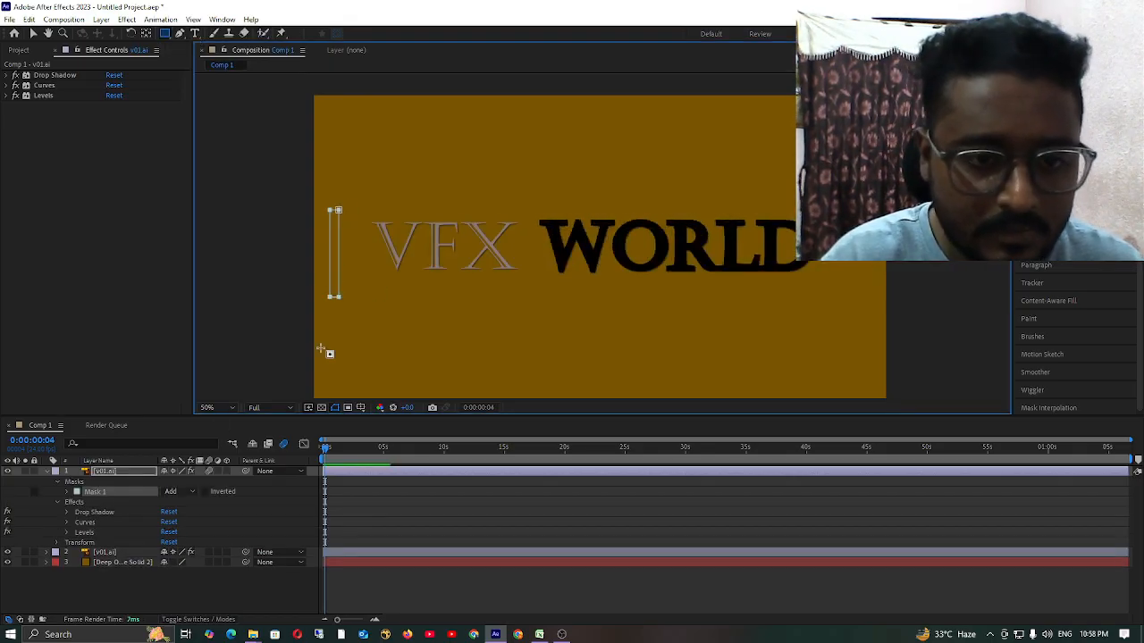
pyautogui.click(116, 509)
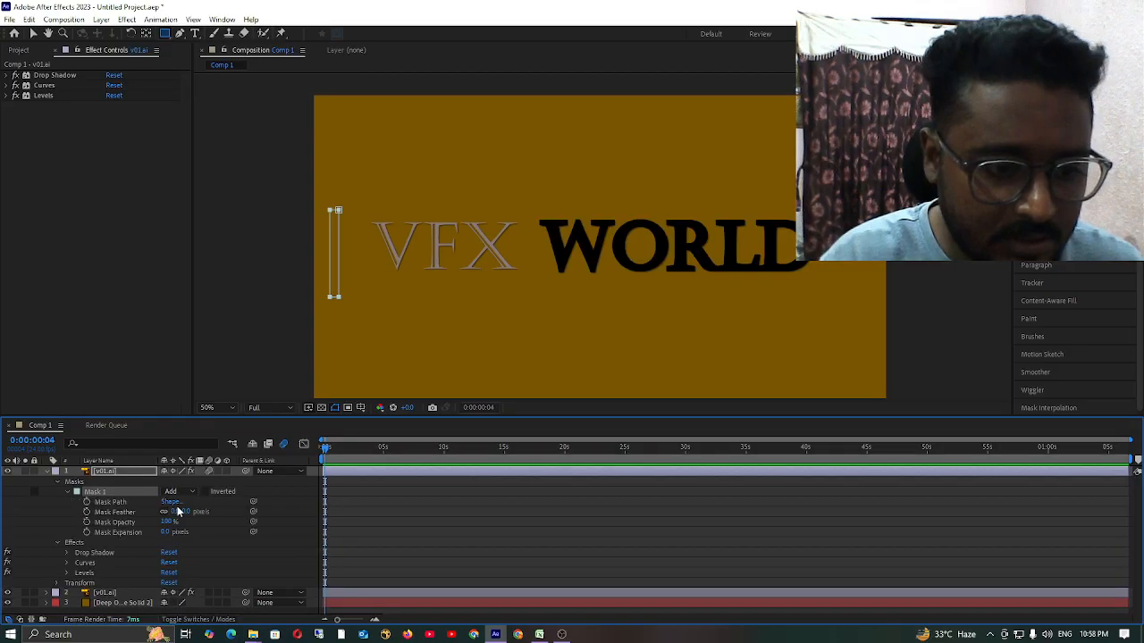
pyautogui.click(188, 513)
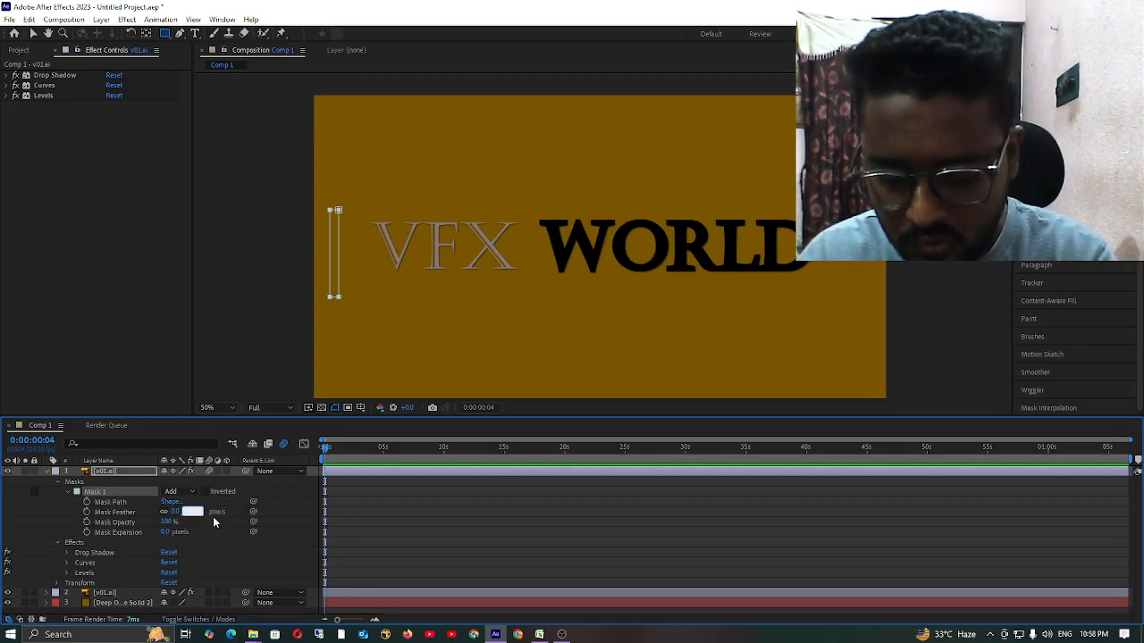
pyautogui.write('3')
pyautogui.press('Return')
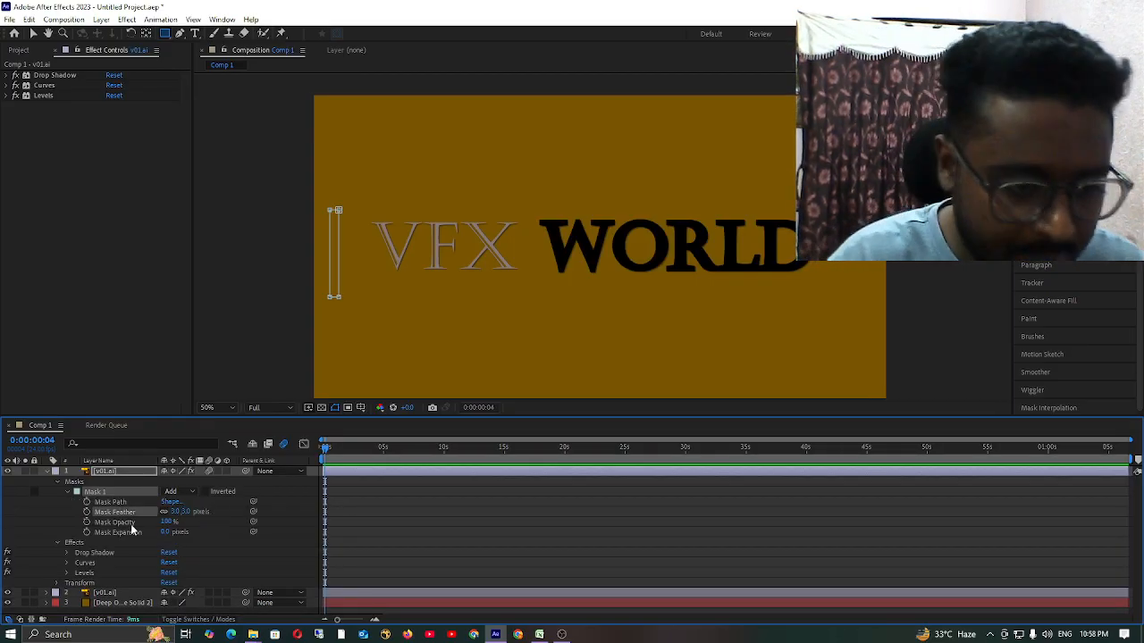
# Keyframe the Mask Path at 0:00:00:04, then move the rectangular mask past the title's end at 0:00:04:22.
pyautogui.click(87, 502)
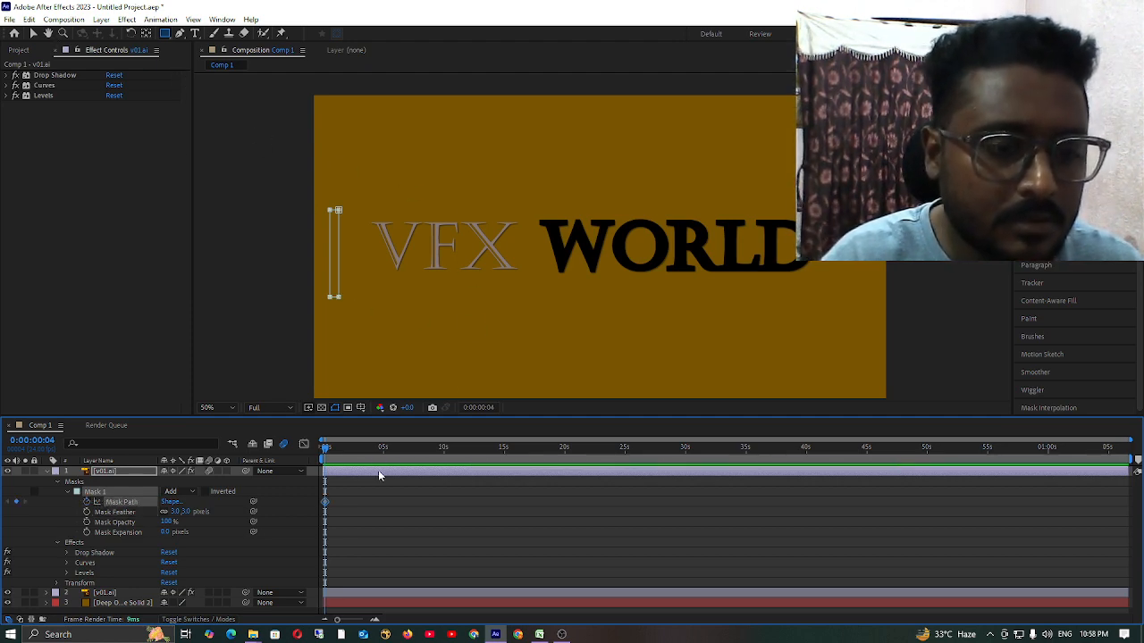
pyautogui.moveTo(340, 461); pyautogui.dragTo(381, 476)
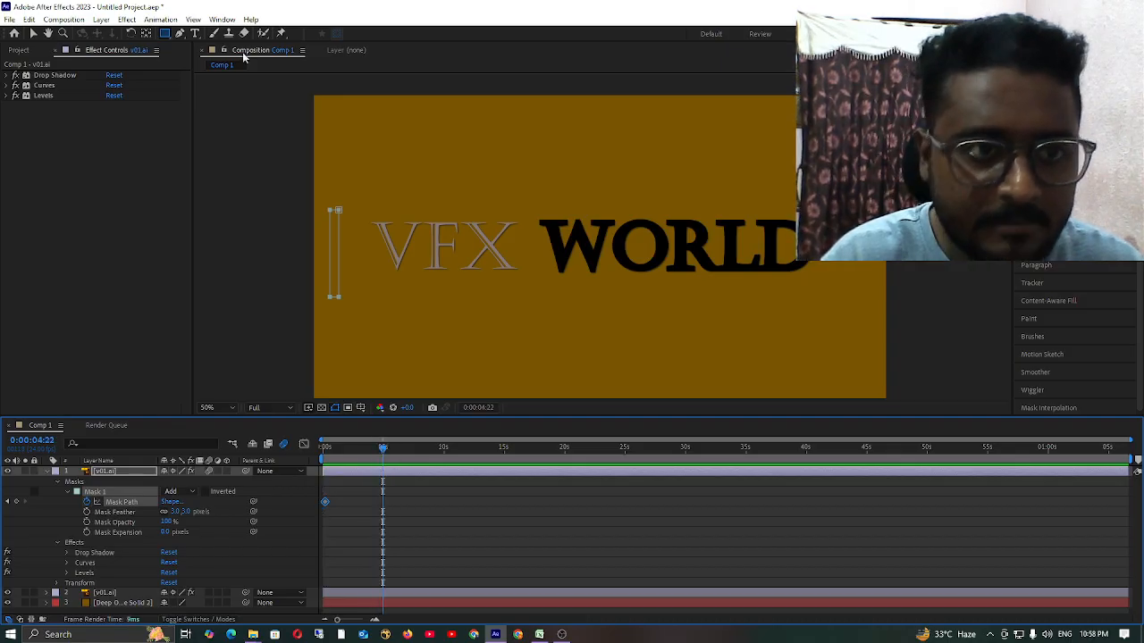
pyautogui.click(34, 34)
pyautogui.moveTo(338, 211); pyautogui.dragTo(818, 212)
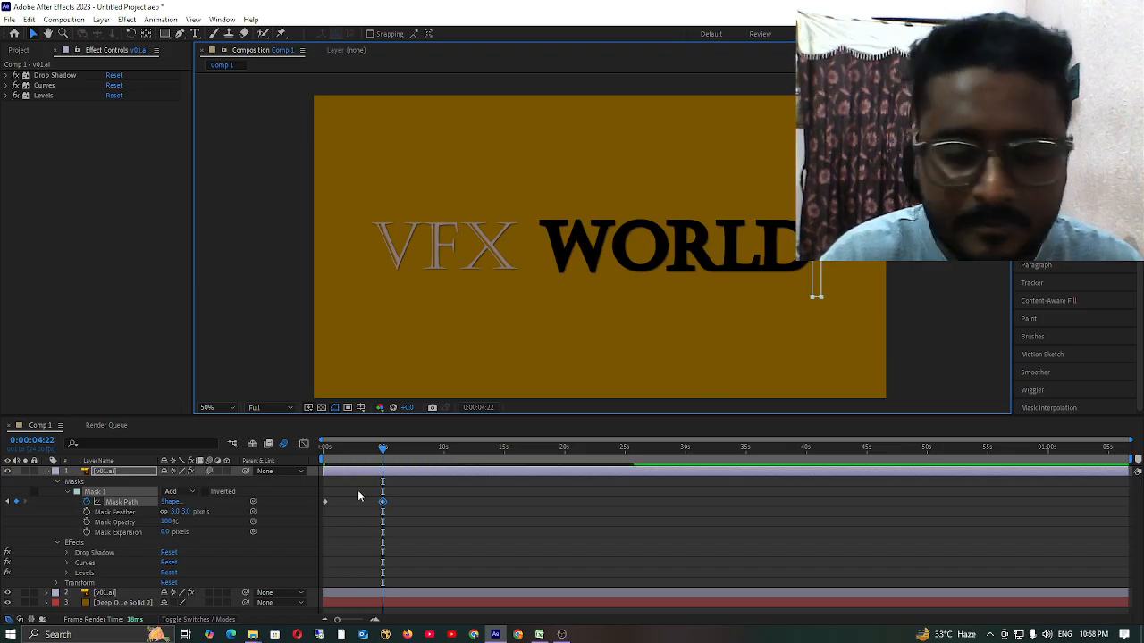
# Return the mask to the title's start at 0:00:10:01 and move it past the title's end again at 0:00:14:23.
pyautogui.moveTo(383, 449); pyautogui.dragTo(444, 448)
pyautogui.moveTo(816, 213); pyautogui.dragTo(364, 215)
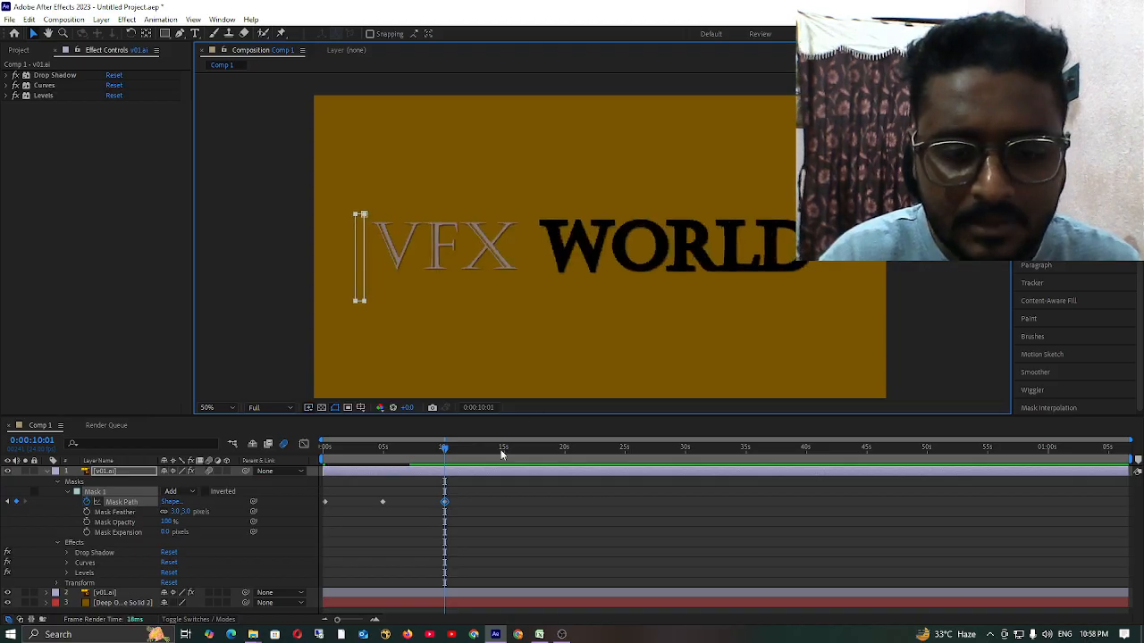
pyautogui.moveTo(444, 447); pyautogui.dragTo(504, 465)
pyautogui.moveTo(364, 217); pyautogui.dragTo(819, 217)
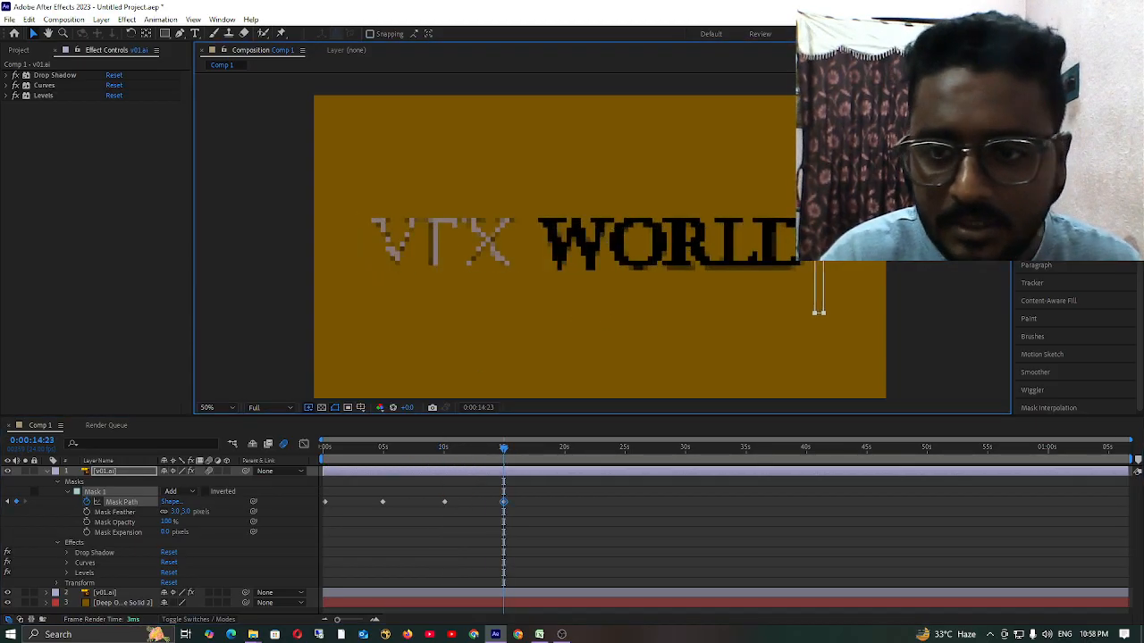
# Undo the stray change and apply Easy Ease to all four Mask Path keyframes.
pyautogui.moveTo(593, 472); pyautogui.dragTo(300, 542)
pyautogui.hotkey('ctrl', 'z')
pyautogui.moveTo(561, 483); pyautogui.dragTo(270, 534)
pyautogui.click(661, 531)
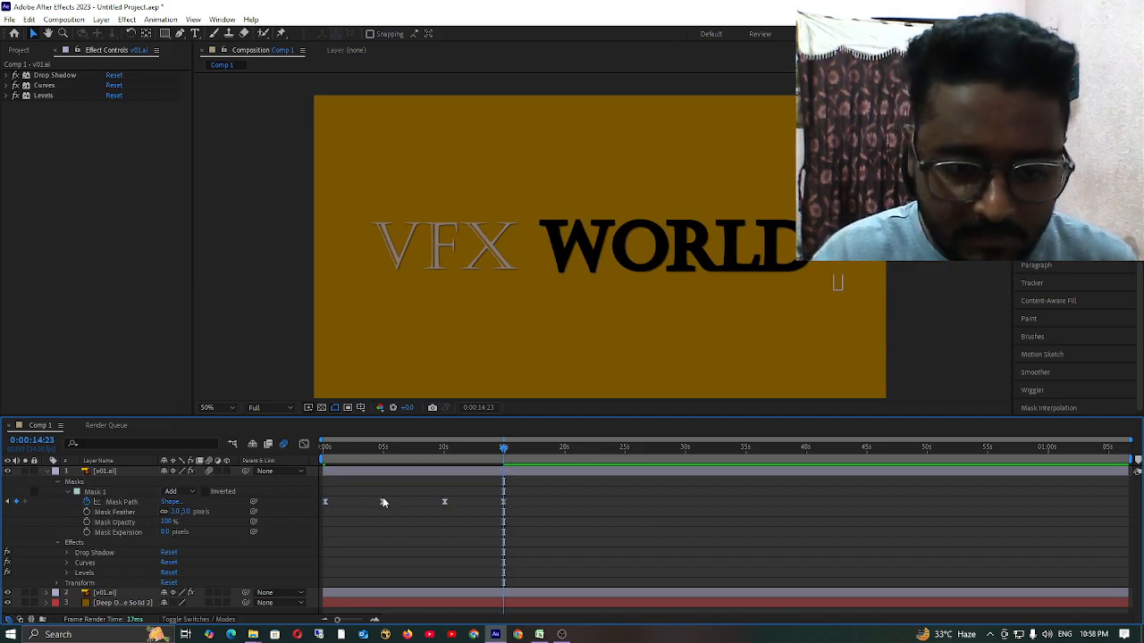
# Move the last three Mask Path keyframes earlier, spacing them evenly so the final one sits at 0:00:05:00.
pyautogui.moveTo(383, 501); pyautogui.dragTo(341, 506)
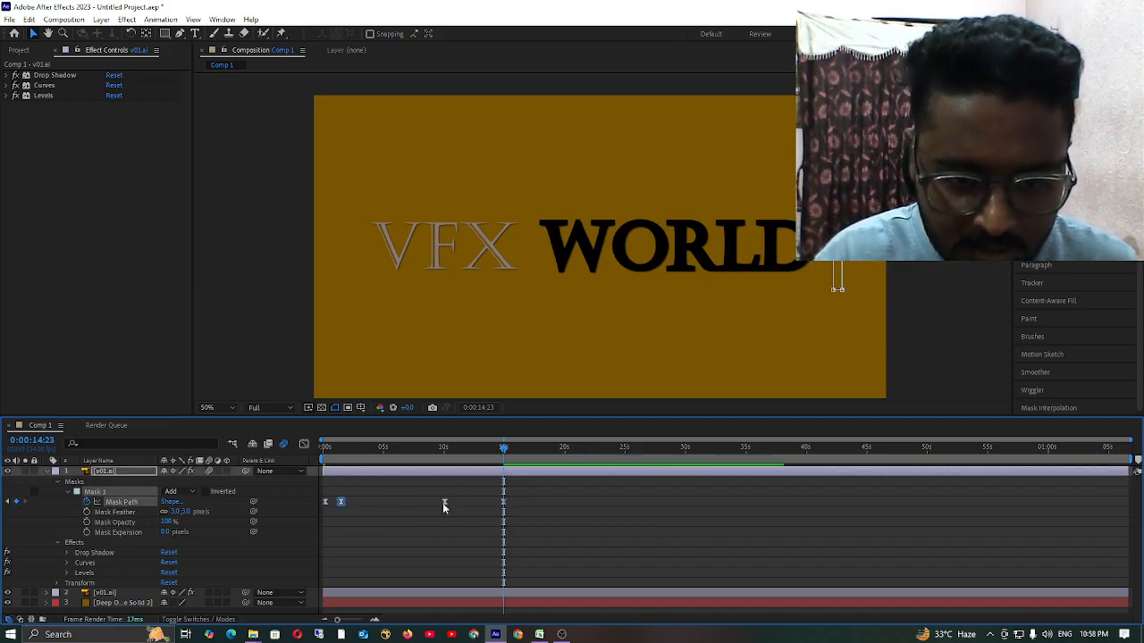
pyautogui.moveTo(442, 502); pyautogui.dragTo(357, 509)
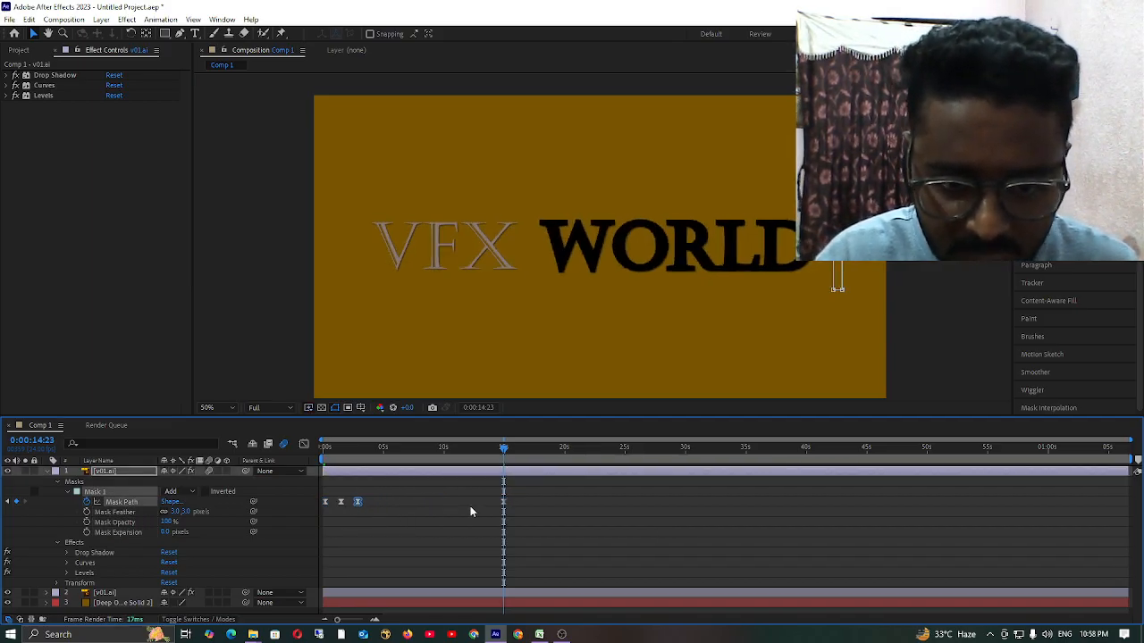
pyautogui.moveTo(503, 502); pyautogui.dragTo(375, 506)
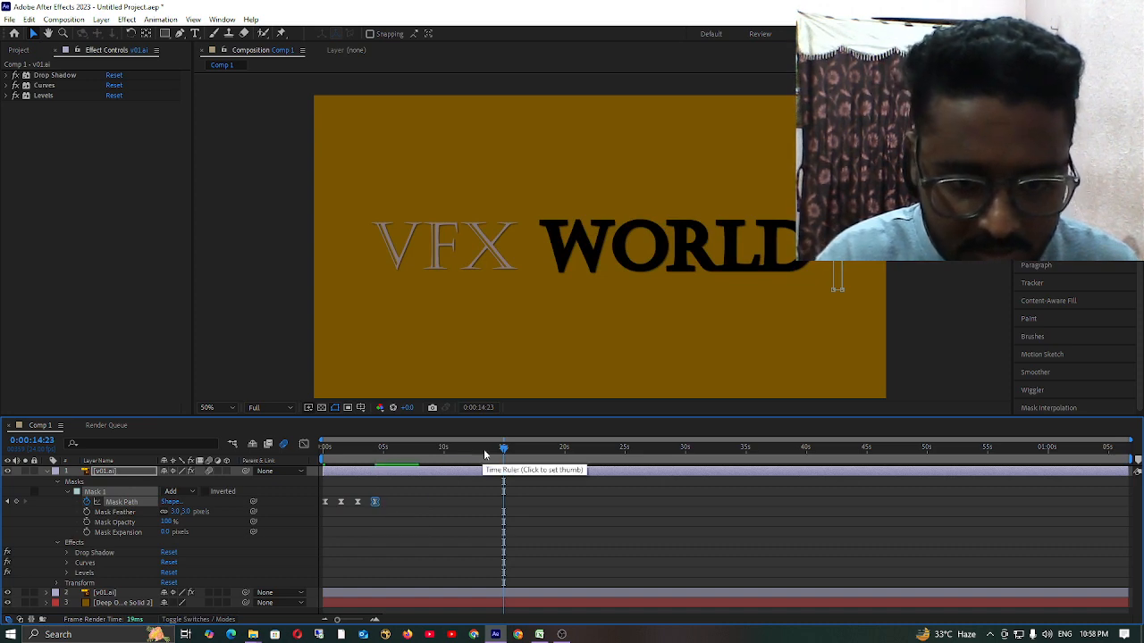
pyautogui.moveTo(504, 450); pyautogui.dragTo(343, 503)
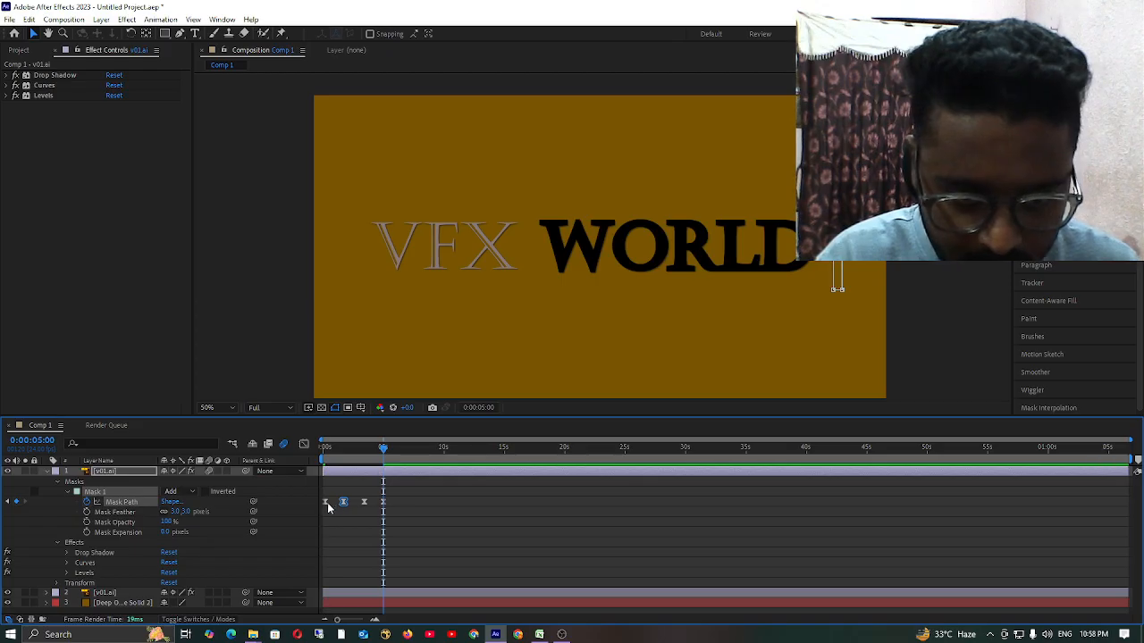
# Show the four Mask Path keyframes in the Graph Editor and steepen the second and third speed curves into sharp early peaks.
pyautogui.moveTo(420, 496); pyautogui.dragTo(316, 514)
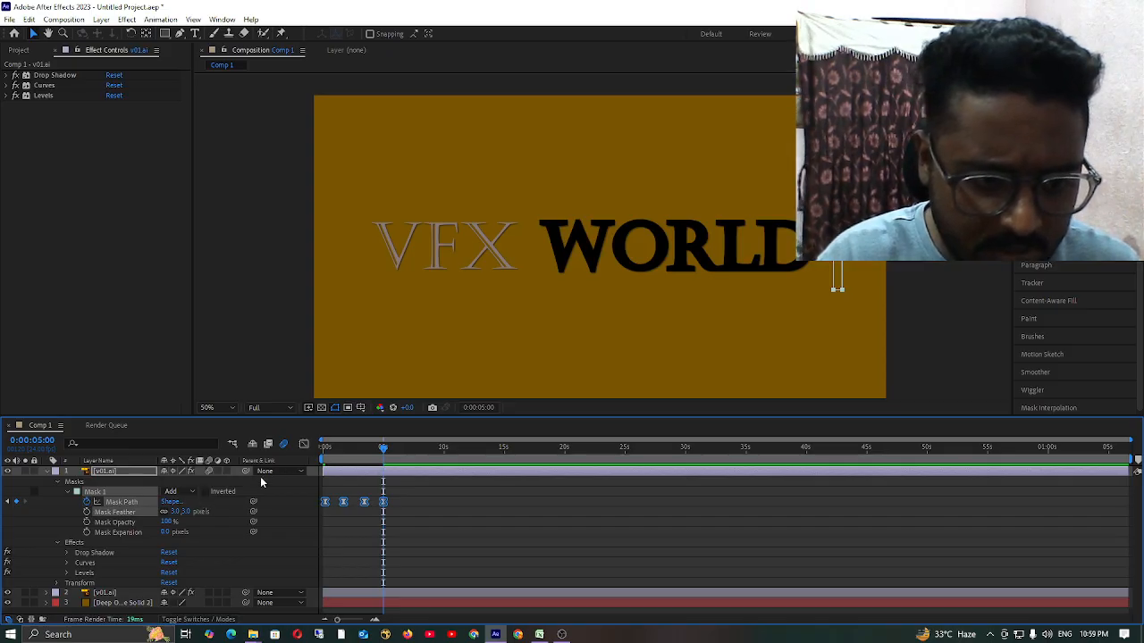
pyautogui.click(304, 445)
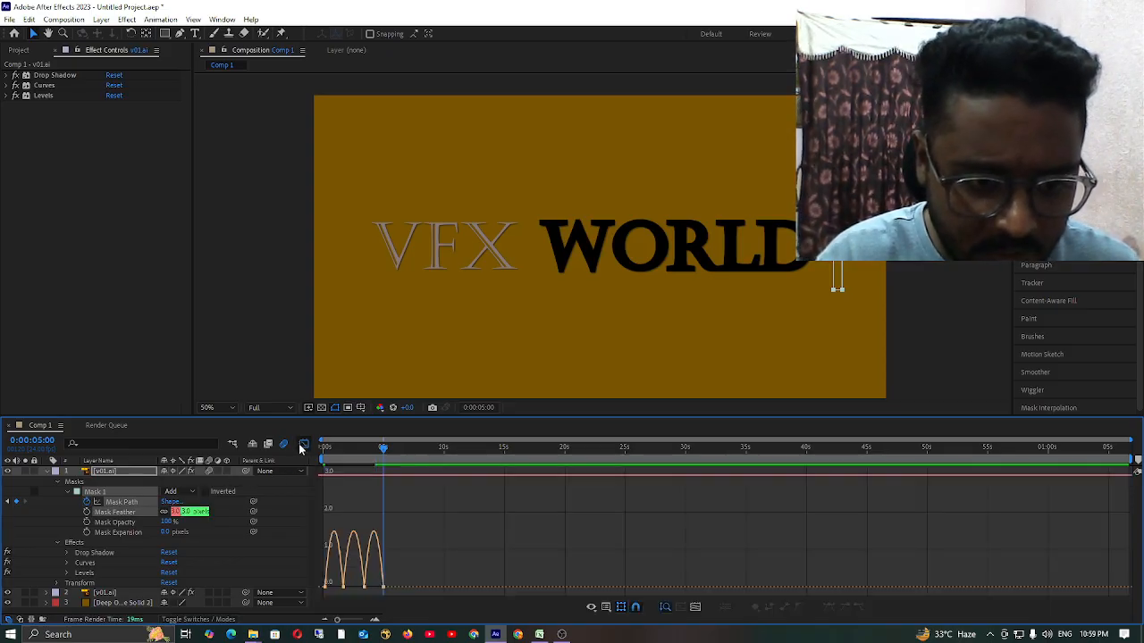
pyautogui.moveTo(449, 570); pyautogui.dragTo(324, 593)
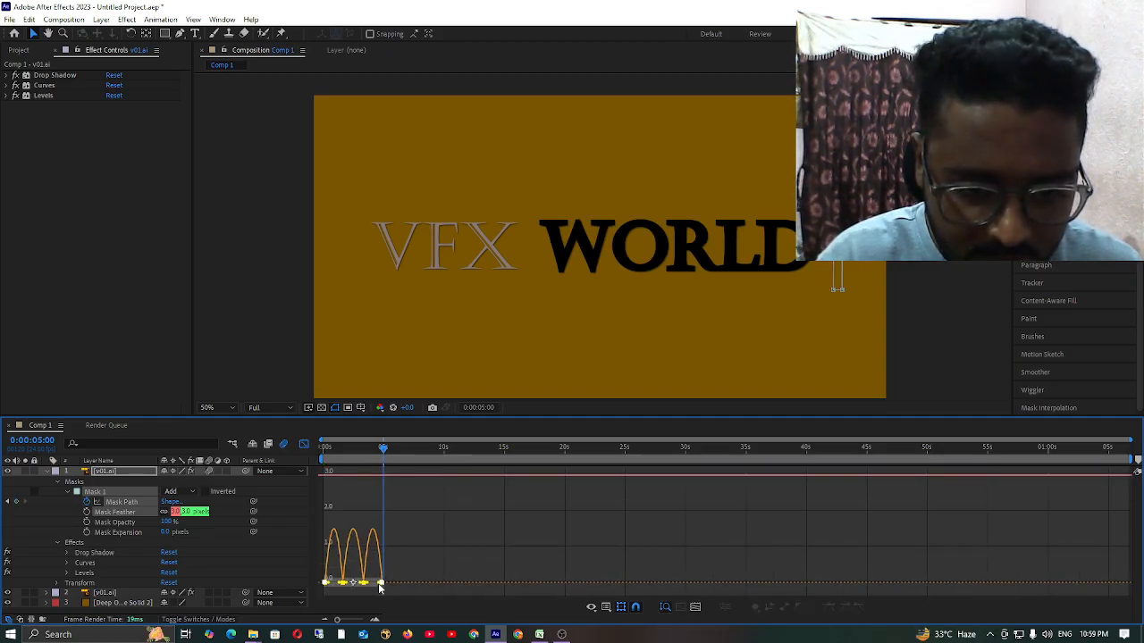
pyautogui.moveTo(381, 582); pyautogui.dragTo(343, 590)
pyautogui.click(411, 582)
pyautogui.click(377, 587)
pyautogui.click(361, 588)
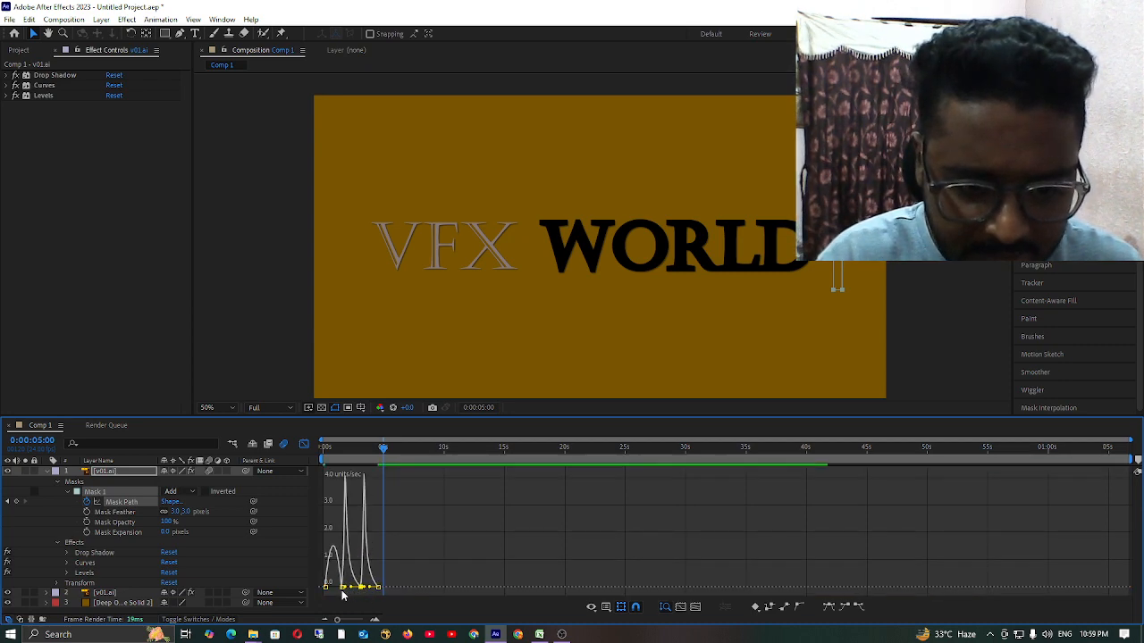
# Sharpen the first Mask Path speed curve, shift the second curve's peak toward its middle, and return to the layer bars.
pyautogui.click(325, 588)
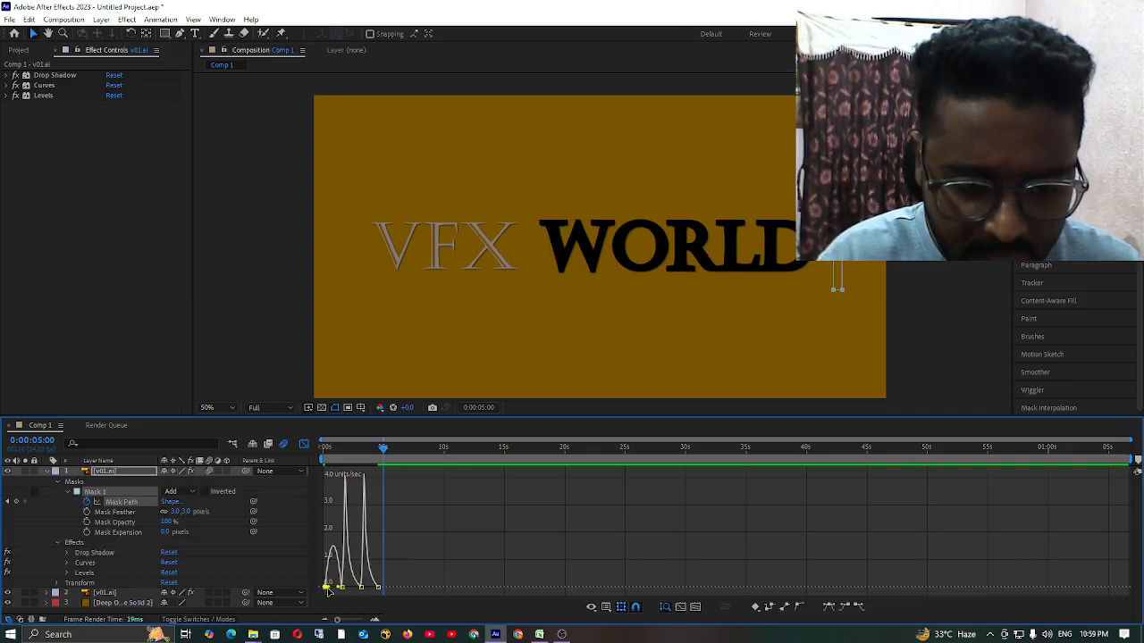
pyautogui.moveTo(329, 591); pyautogui.dragTo(338, 594)
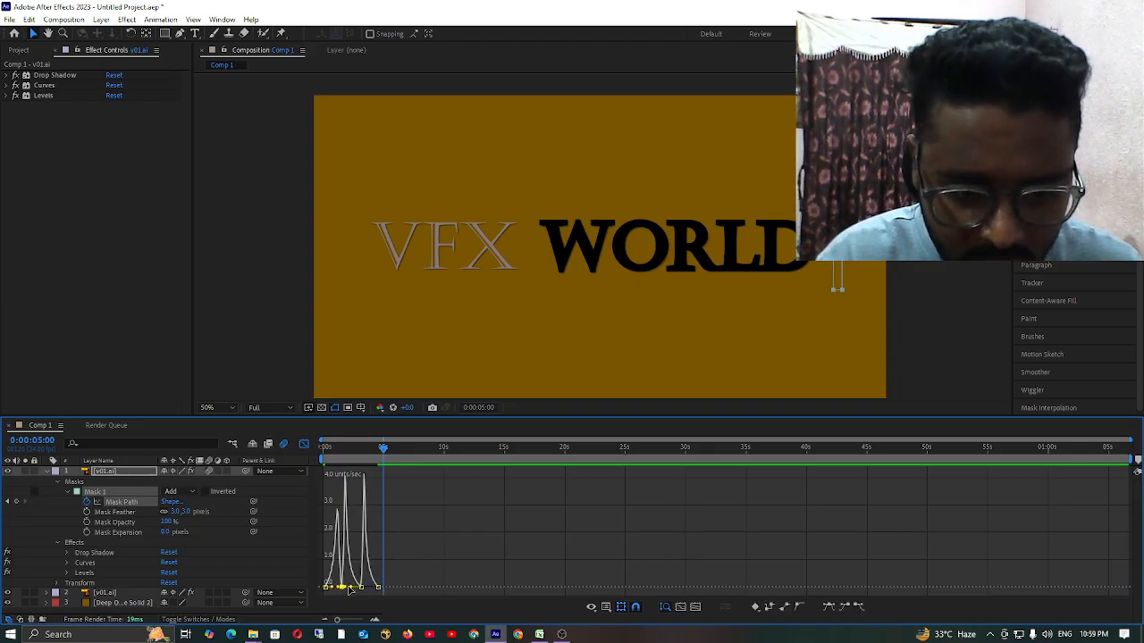
pyautogui.moveTo(349, 589); pyautogui.dragTo(423, 572)
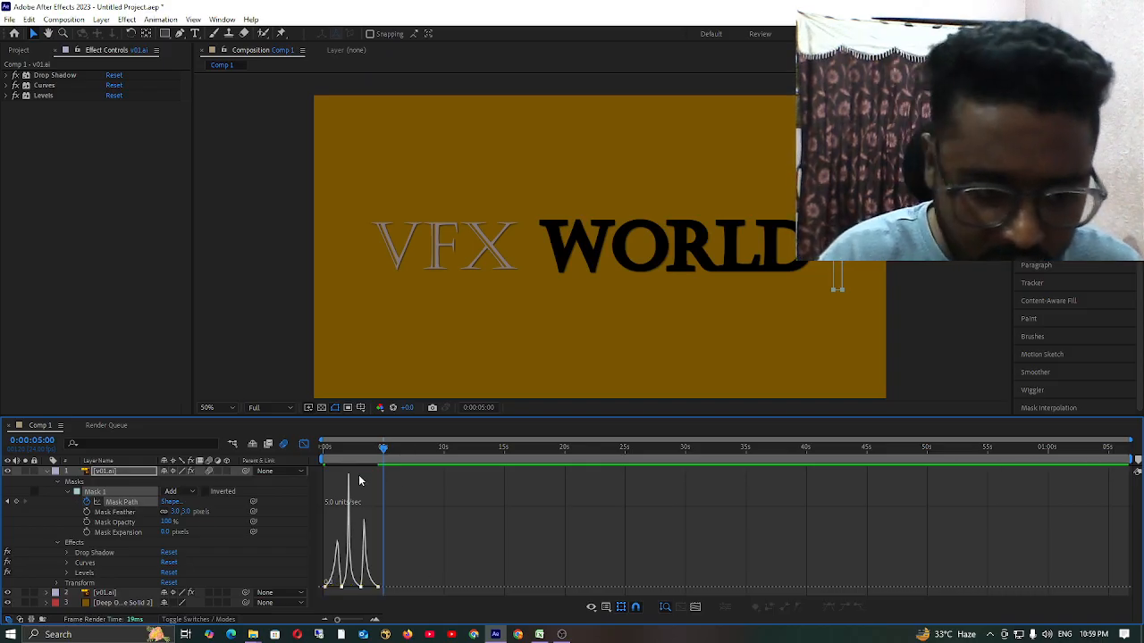
pyautogui.click(304, 443)
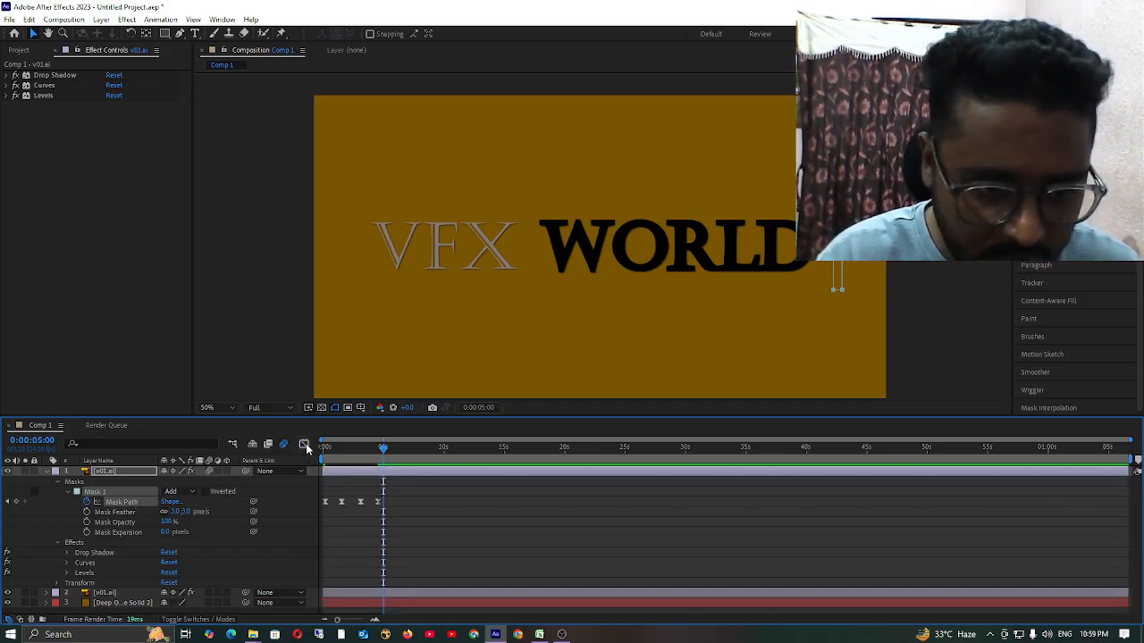
# Preview the highlight sweep from 0:00:00:00 past the last Mask Path keyframe.
pyautogui.moveTo(389, 456); pyautogui.dragTo(285, 470)
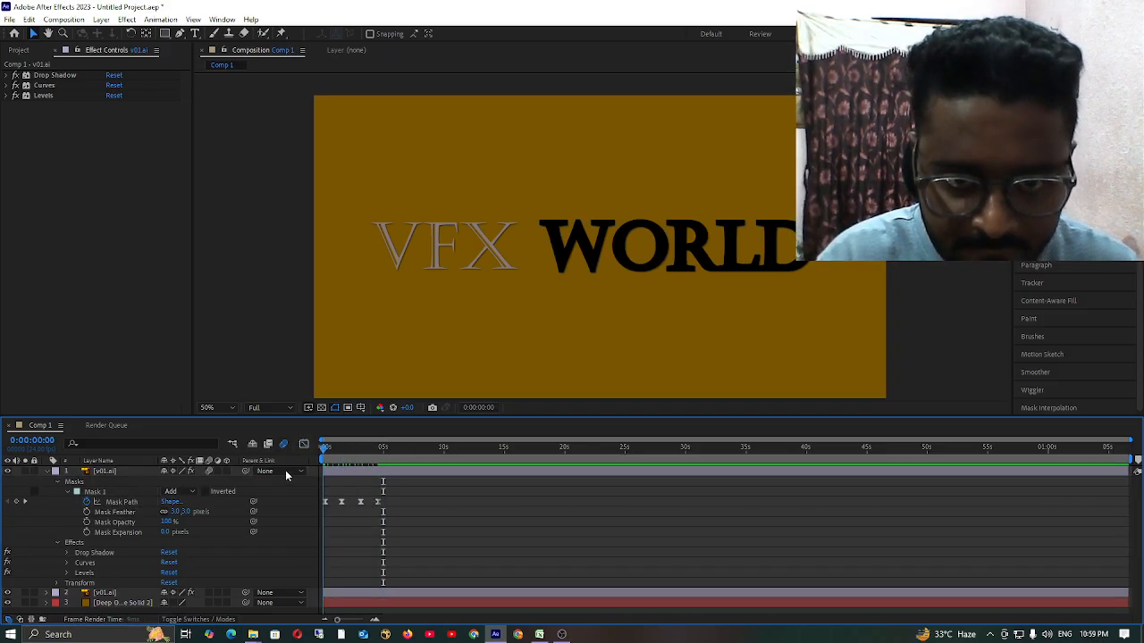
pyautogui.press('space')
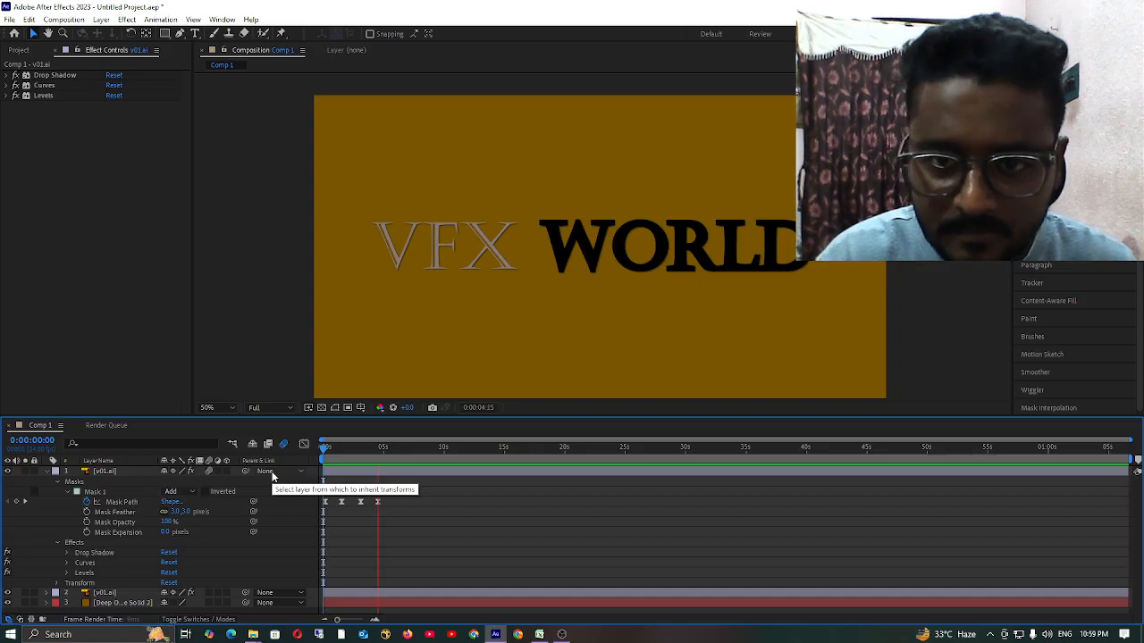
pyautogui.press('space')
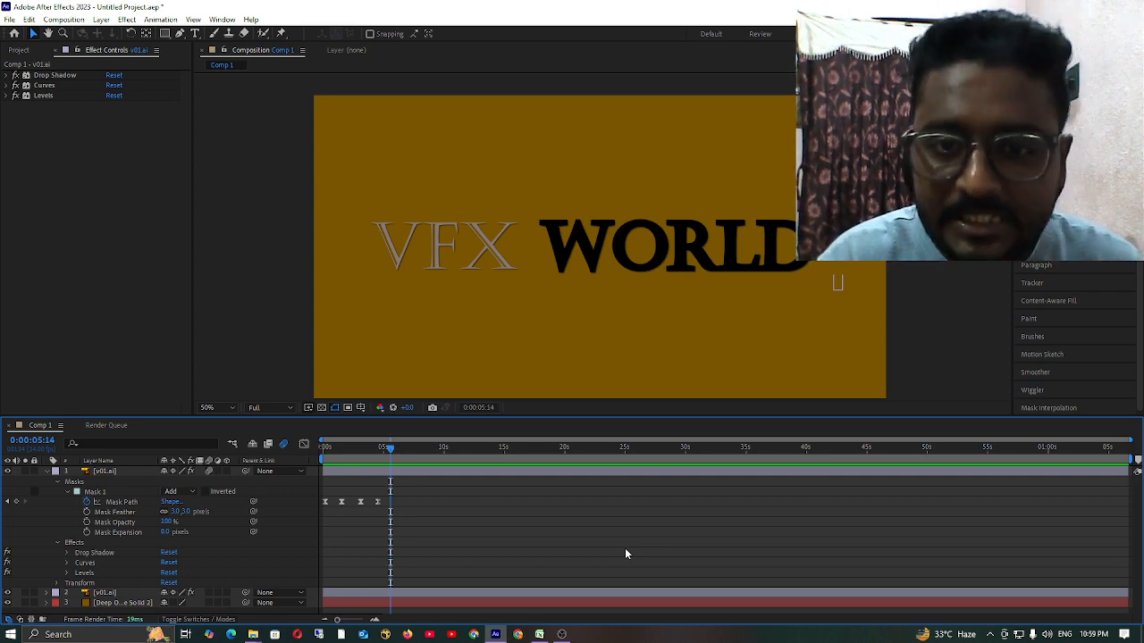
# Collapse the Masks and Effects groups and then the whole top v01.ai layer in the timeline.
pyautogui.click(56, 482)
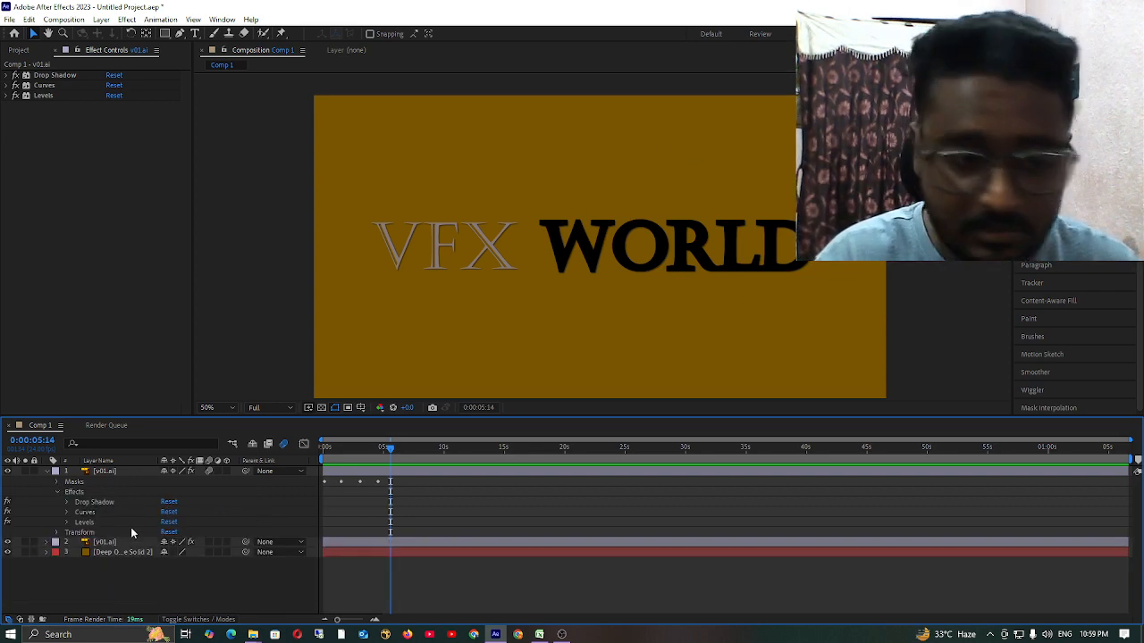
pyautogui.click(56, 492)
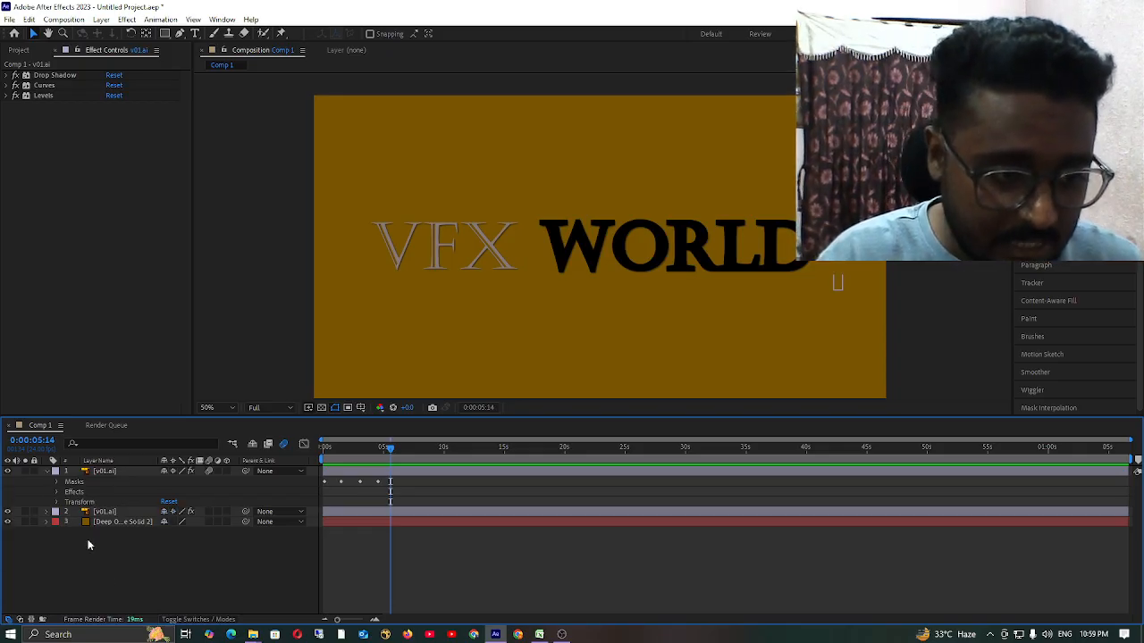
pyautogui.click(47, 471)
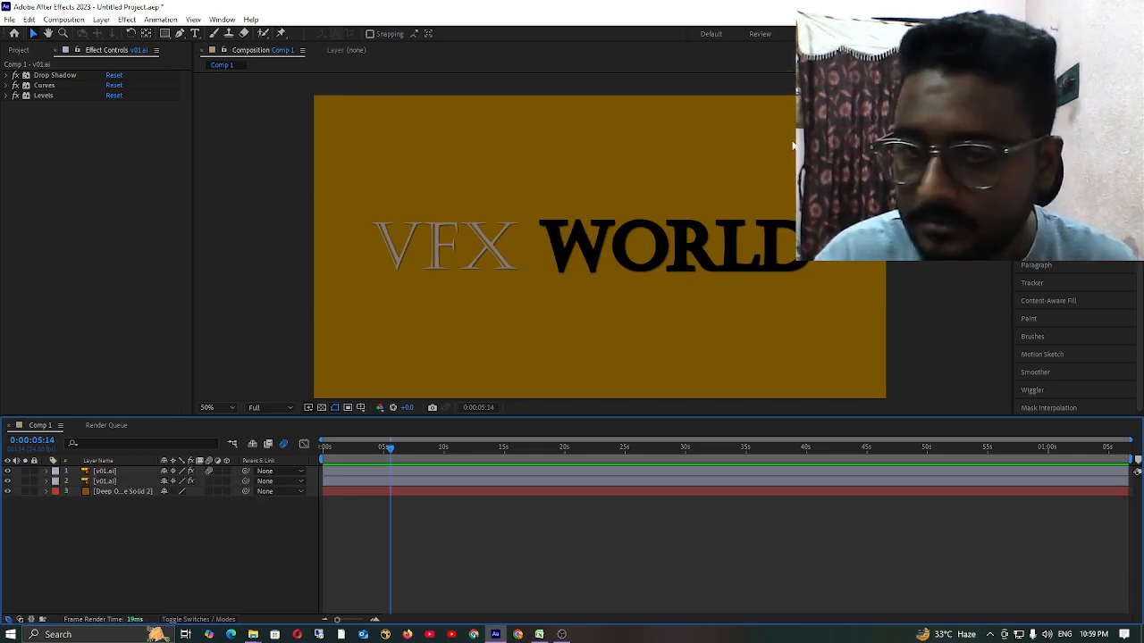
pyautogui.click(561, 635)
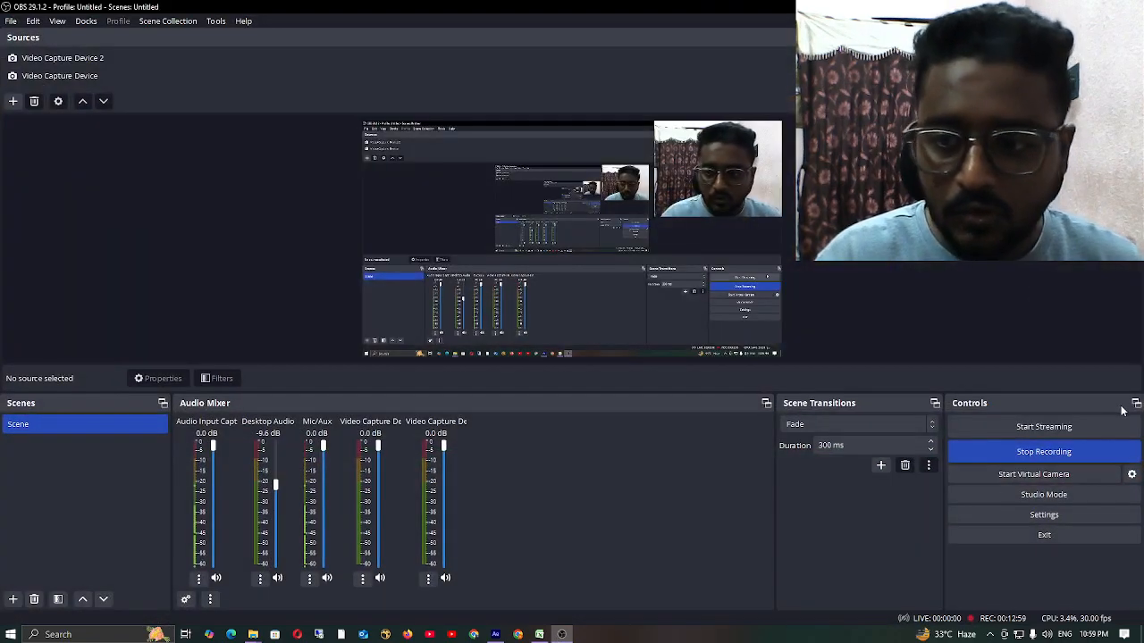